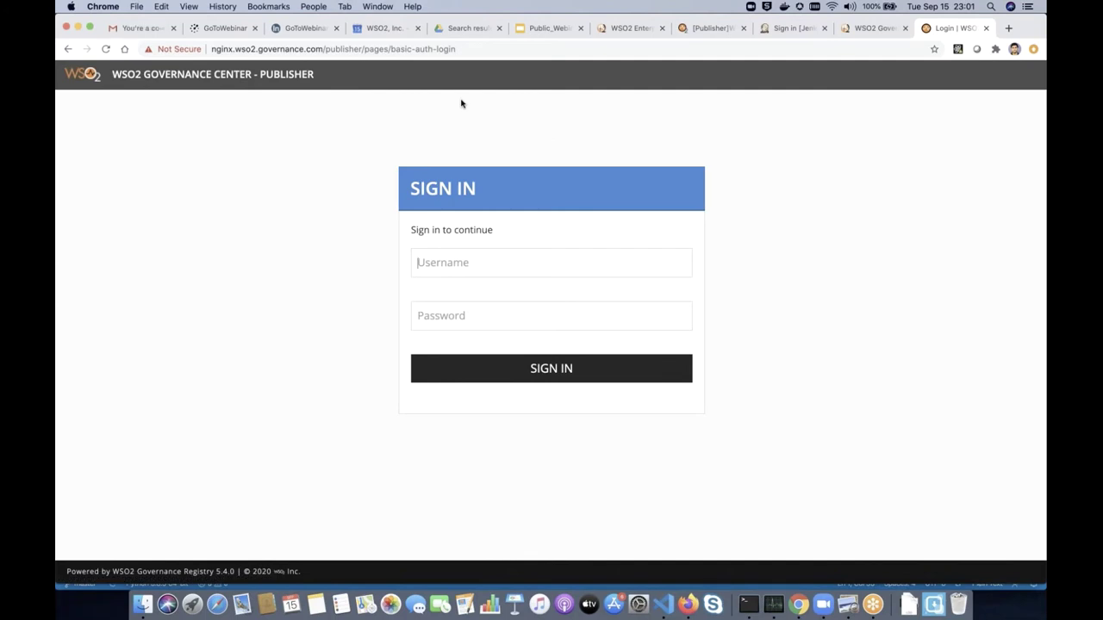
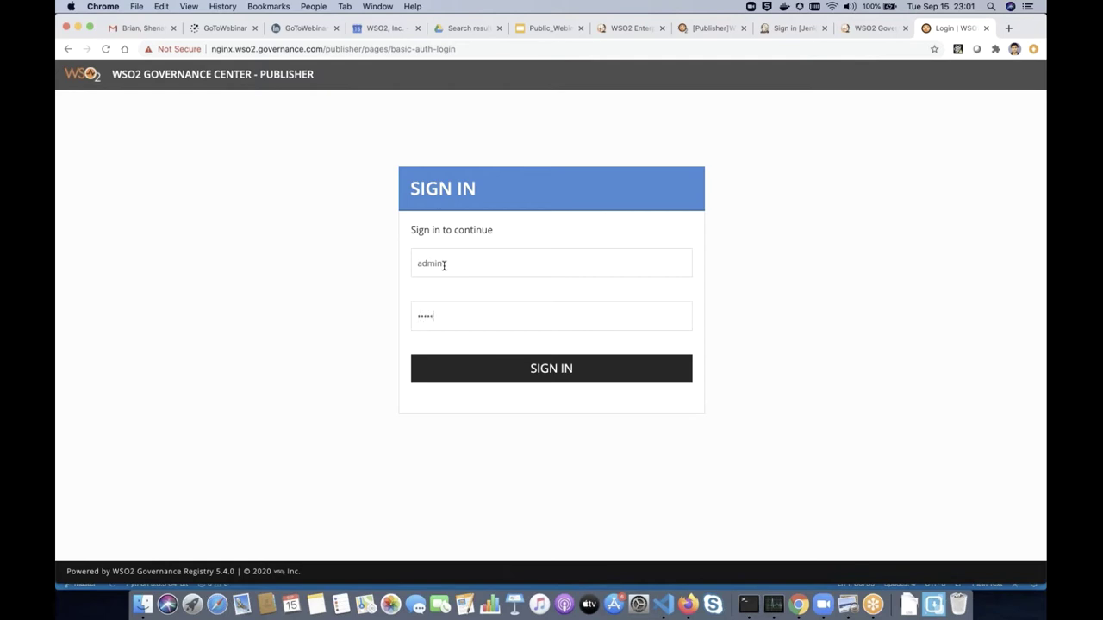
Sign in to the Governance Center Publisher with the admin credentials
{"action": "key", "text": "Return"}
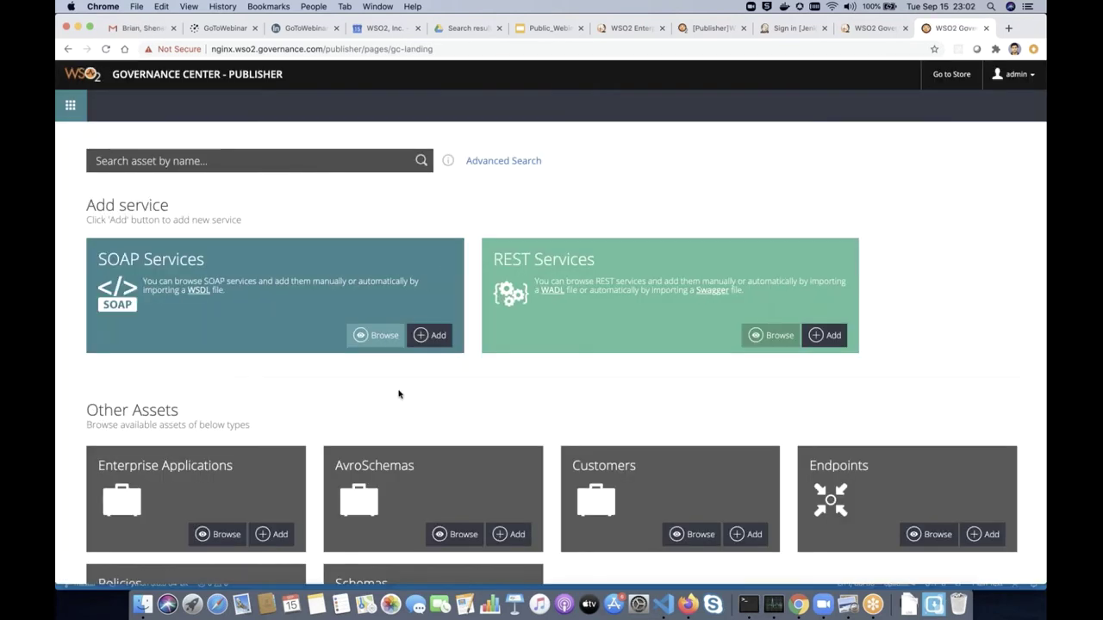
{"action": "scroll", "coordinate": [557, 395], "scroll_direction": "down", "scroll_amount": 2}
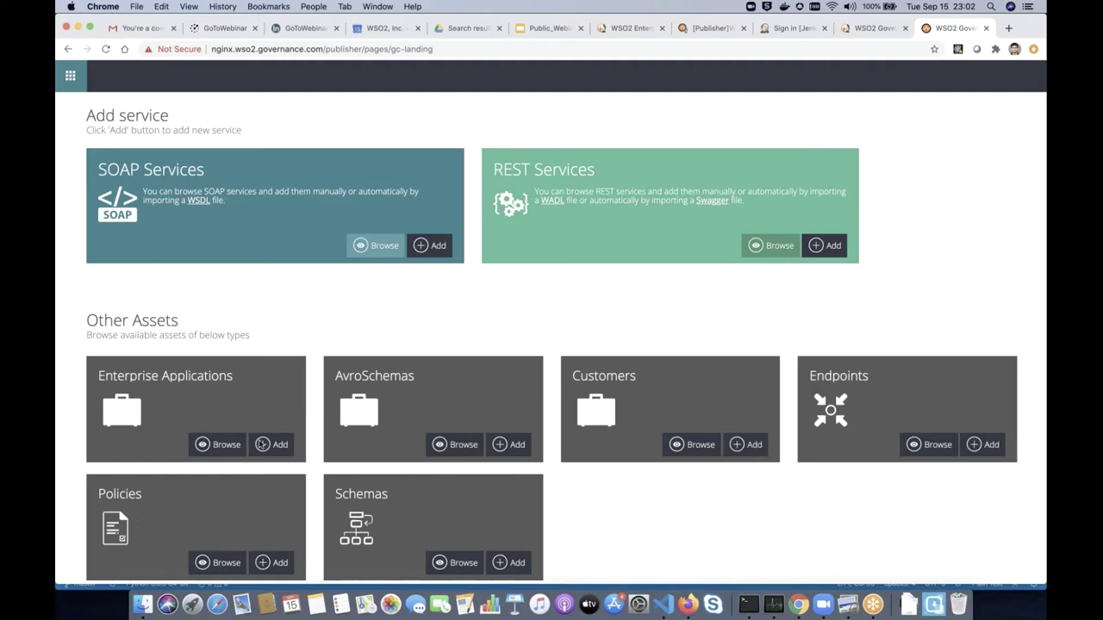
{"action": "scroll", "coordinate": [313, 350], "scroll_direction": "up", "scroll_amount": 3}
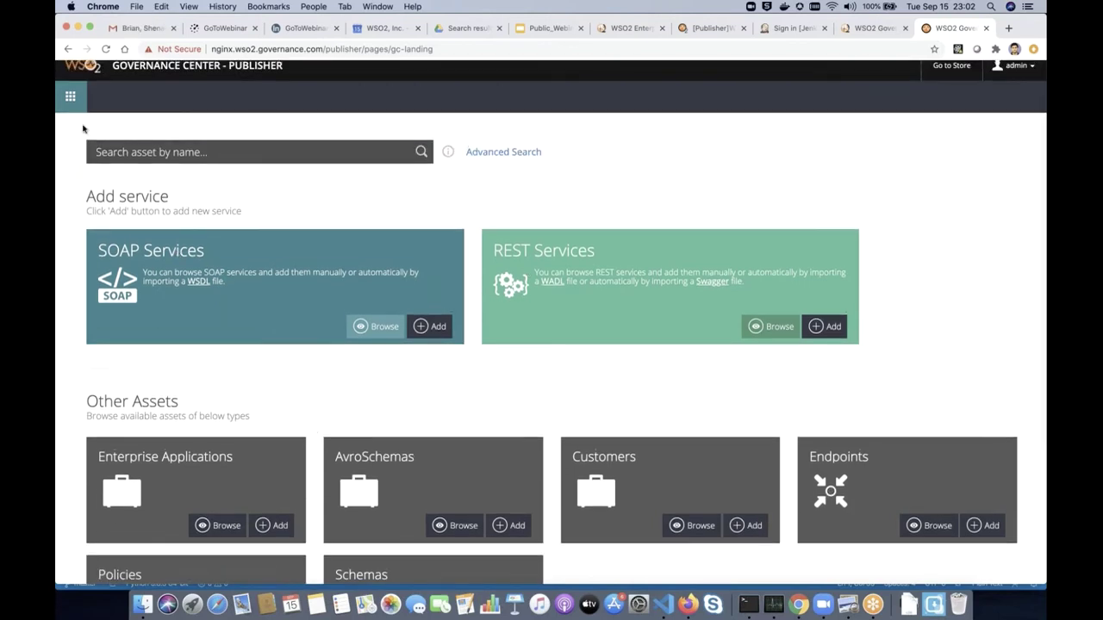
Start adding a REST service from a Swagger definition and continue to the Swagger page
{"action": "left_click", "coordinate": [71, 97]}
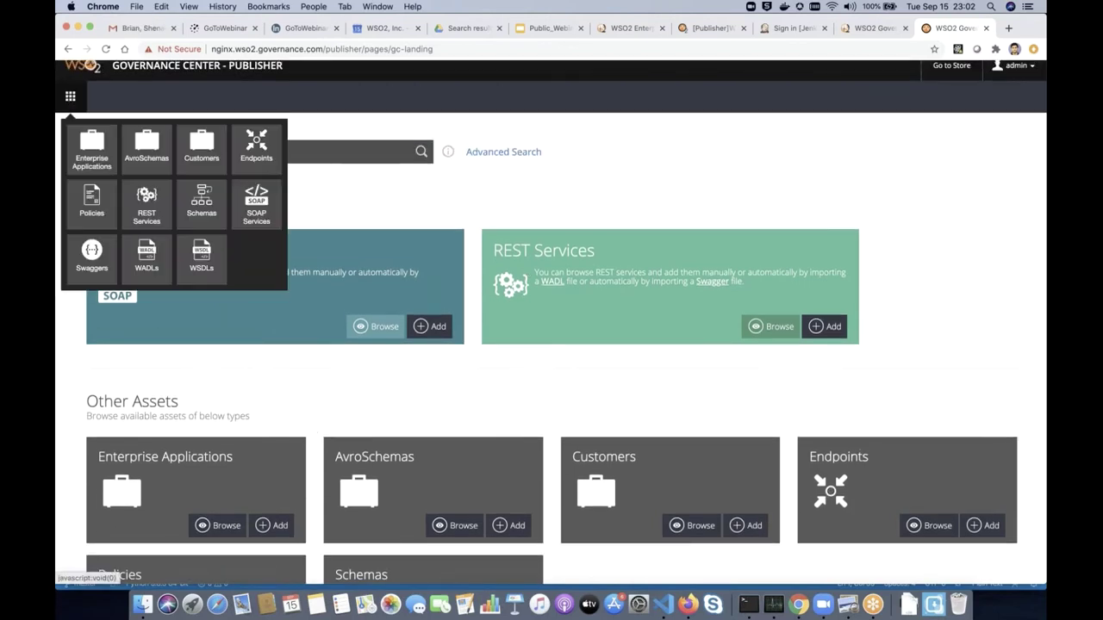
{"action": "left_click", "coordinate": [392, 184]}
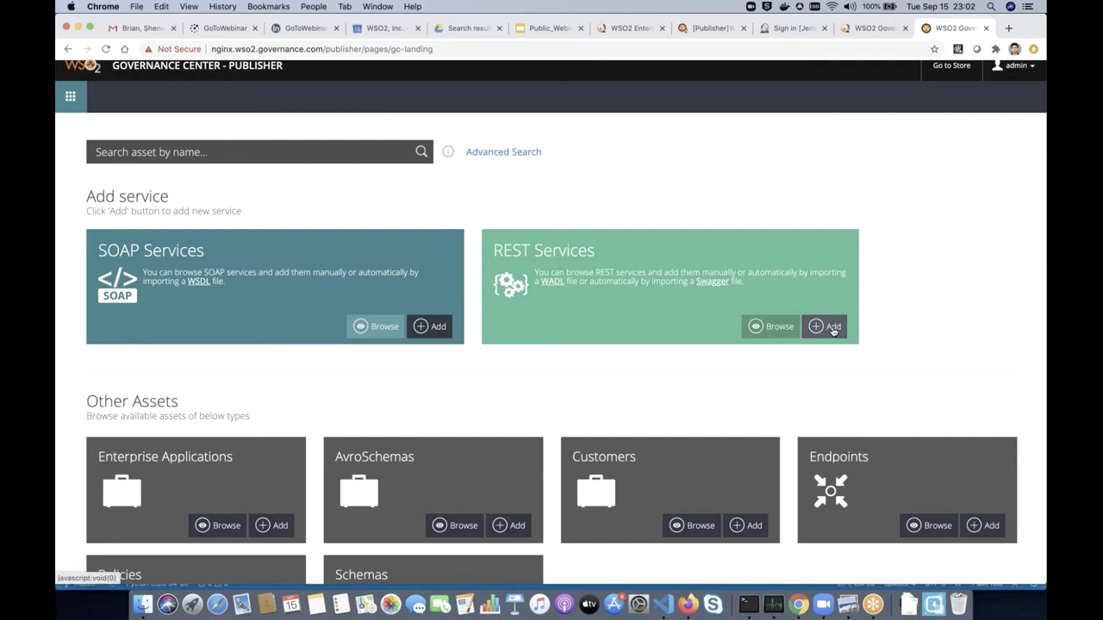
{"action": "left_click", "coordinate": [829, 326]}
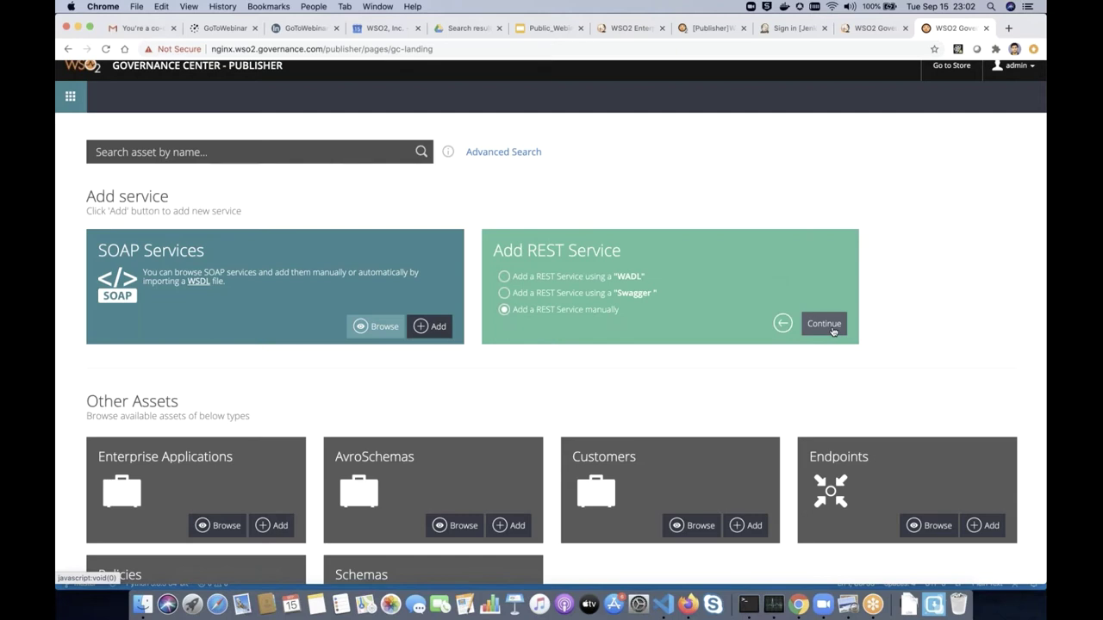
{"action": "left_click", "coordinate": [504, 293]}
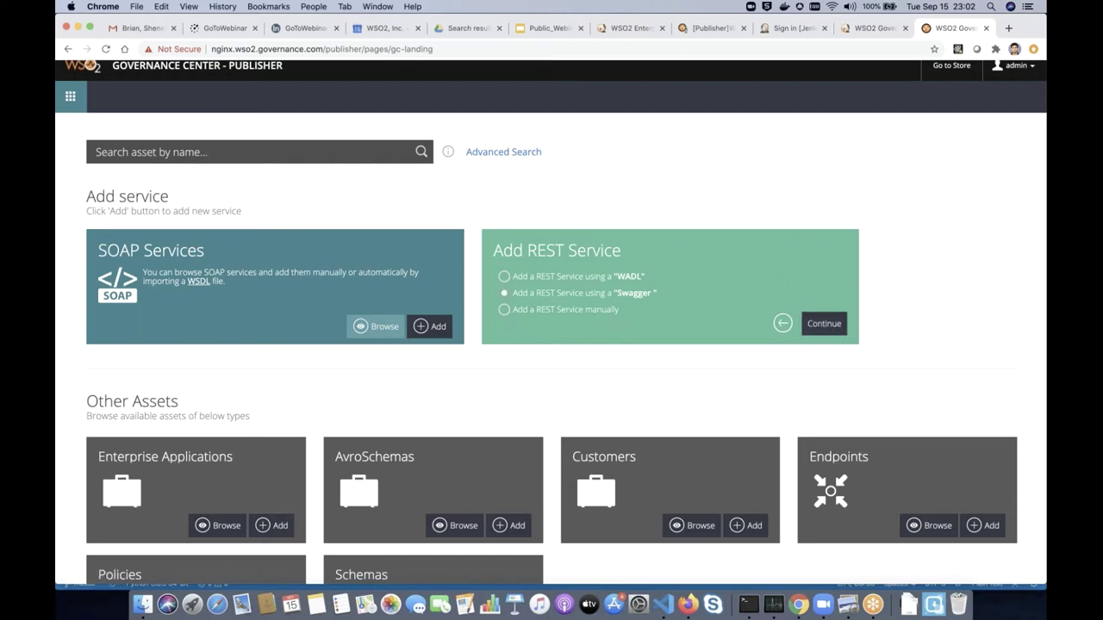
{"action": "left_click", "coordinate": [824, 324]}
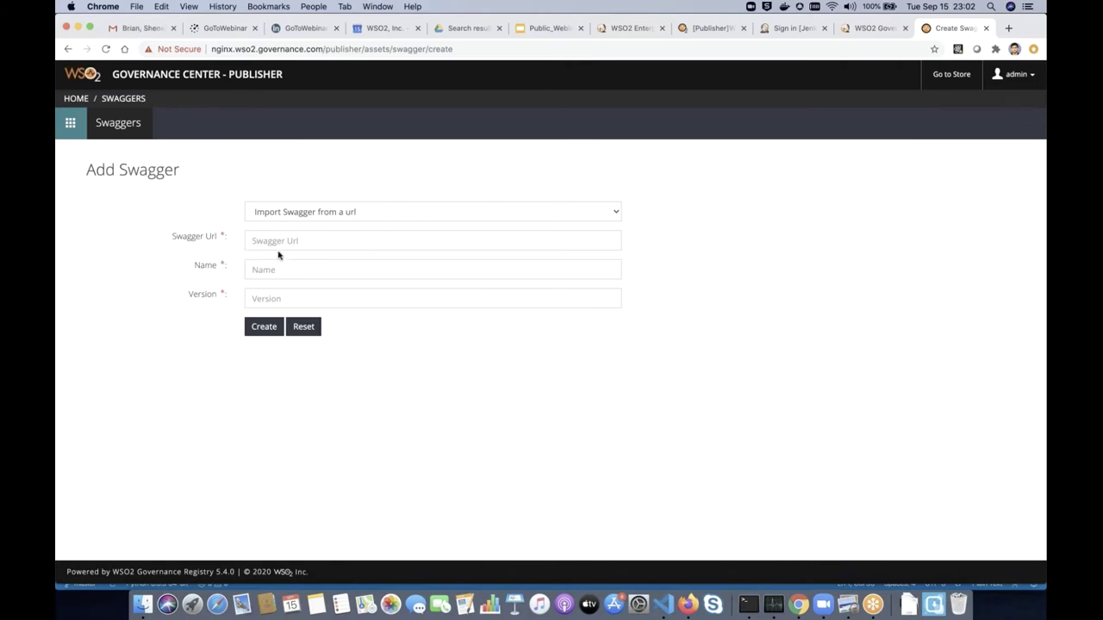
Set the Add Swagger type to 'Create Swagger' and switch to Visual Studio Code
{"action": "left_click", "coordinate": [333, 221]}
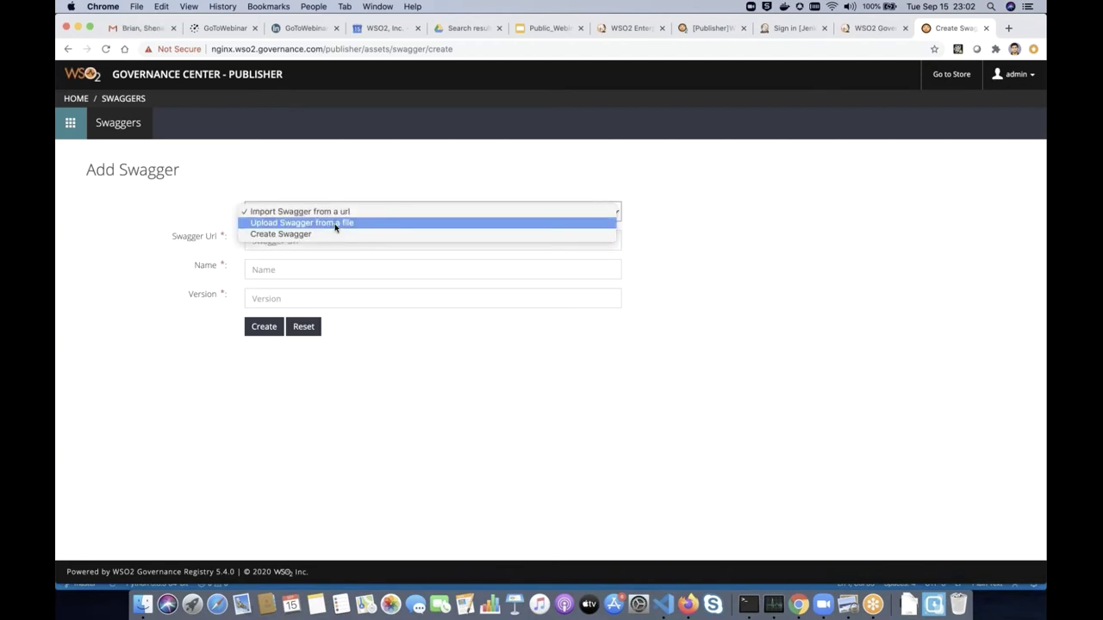
{"action": "left_click", "coordinate": [331, 234]}
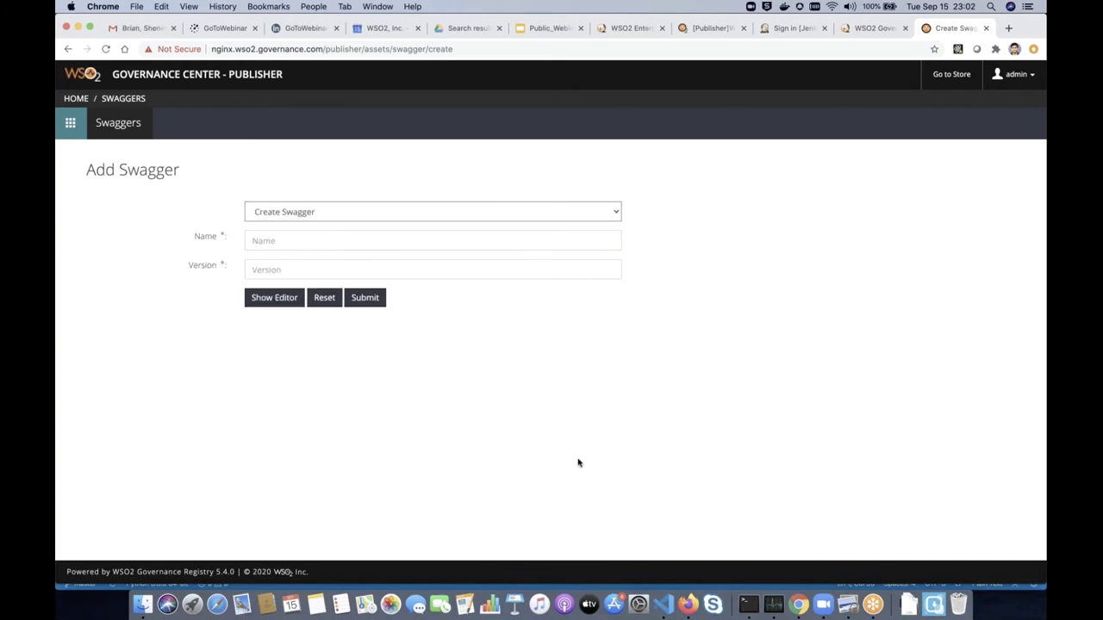
{"action": "left_click", "coordinate": [668, 607]}
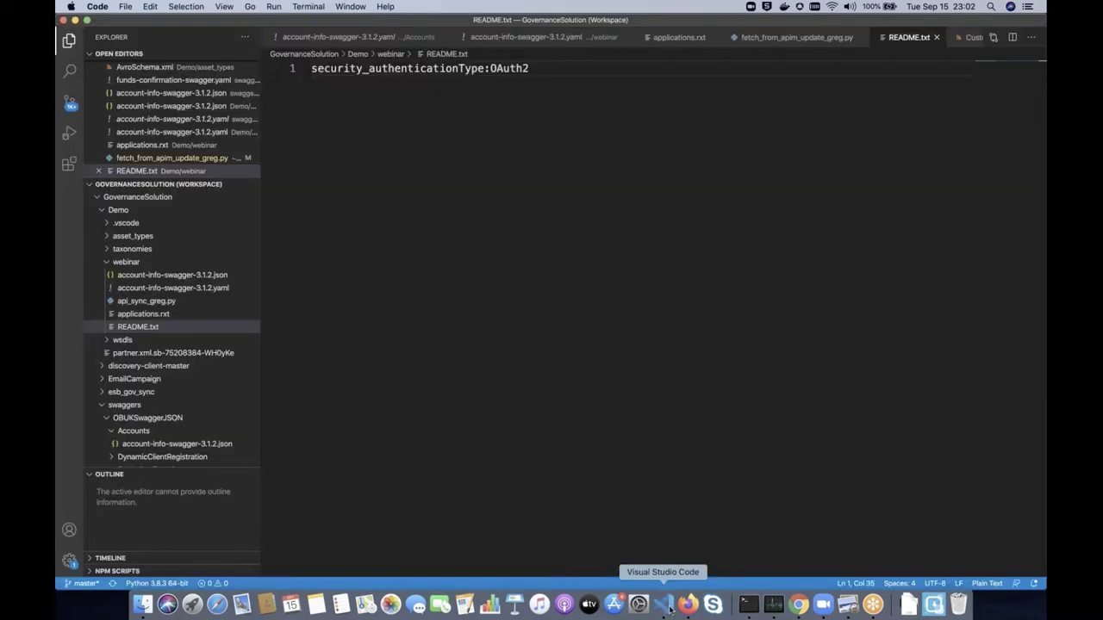
Open account-info-swagger-3.1.2.yaml, select its whole spec, and return to the browser
{"action": "left_click", "coordinate": [173, 288]}
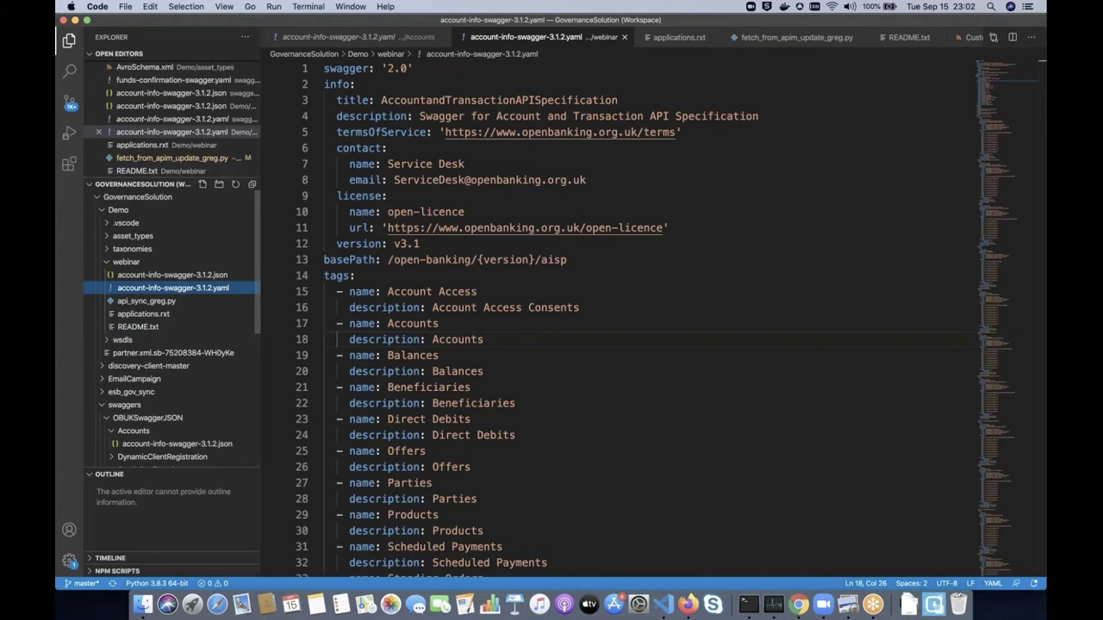
{"action": "left_click", "coordinate": [615, 316]}
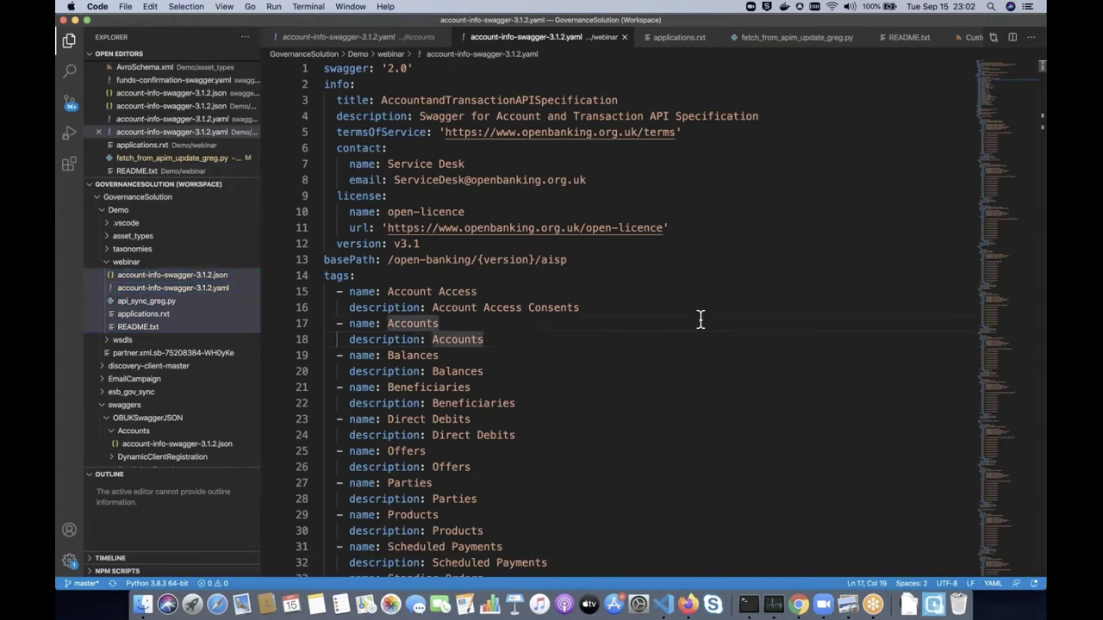
{"action": "key", "text": "super+a"}
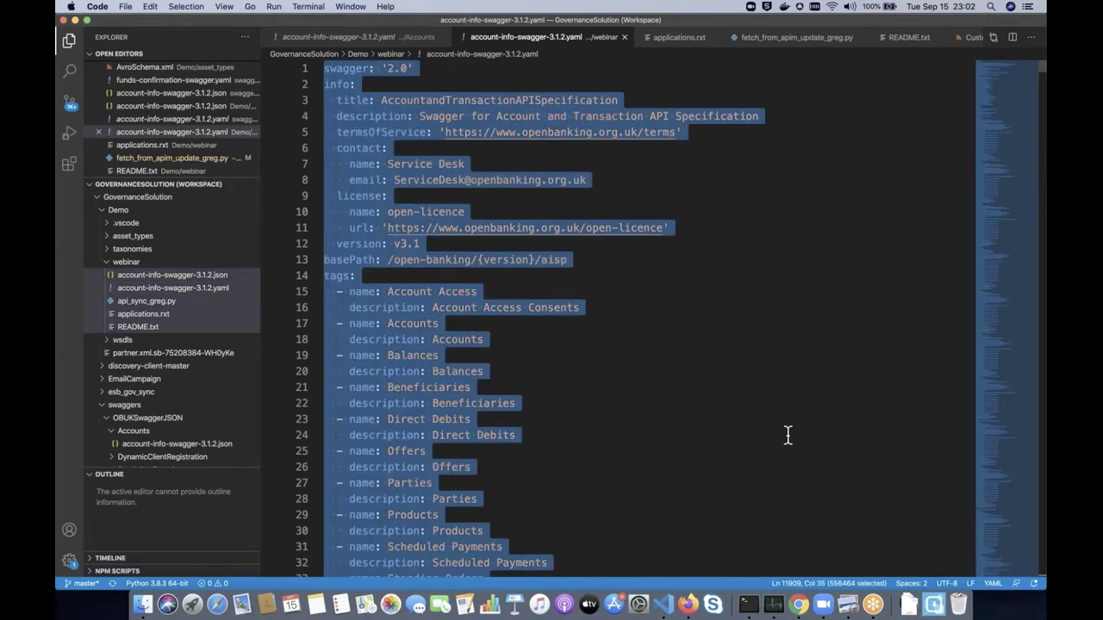
{"action": "left_click", "coordinate": [799, 604]}
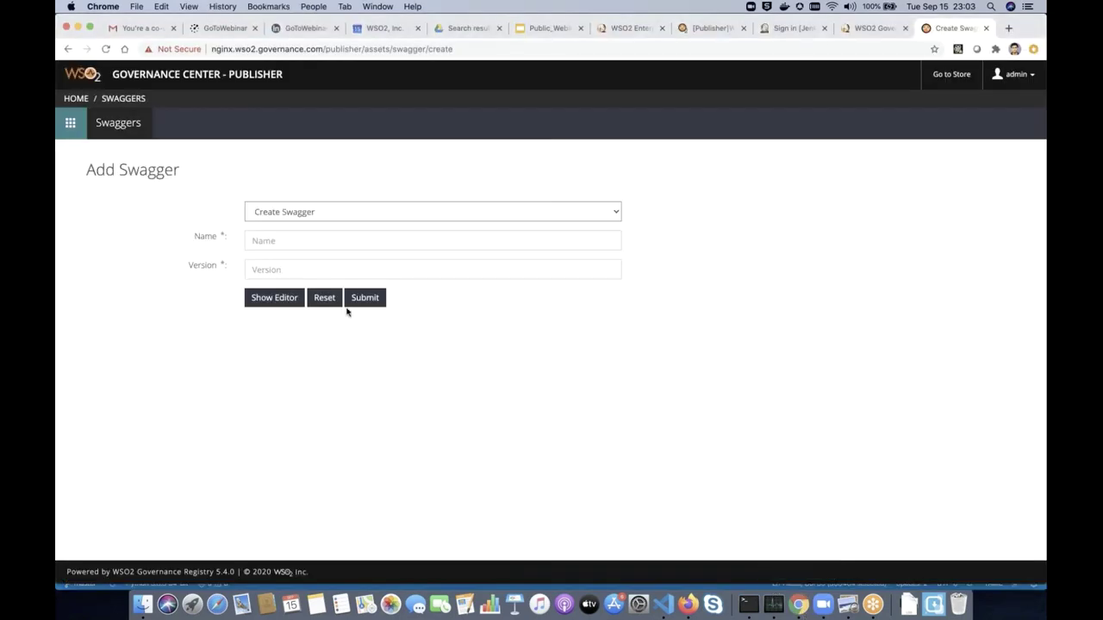
Fill in the swagger Name as FundsConfirmation and Version as 1.0.0
{"action": "left_click", "coordinate": [374, 241]}
{"action": "type", "text": "Fun"}
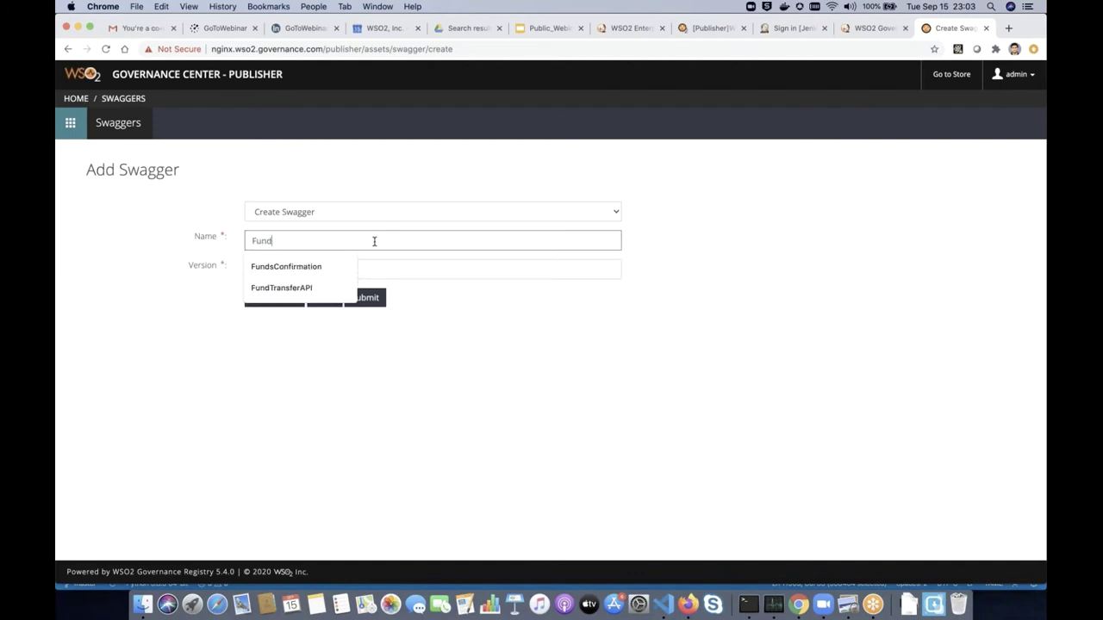
{"action": "type", "text": "d"}
{"action": "key", "text": "Down"}
{"action": "key", "text": "Return"}
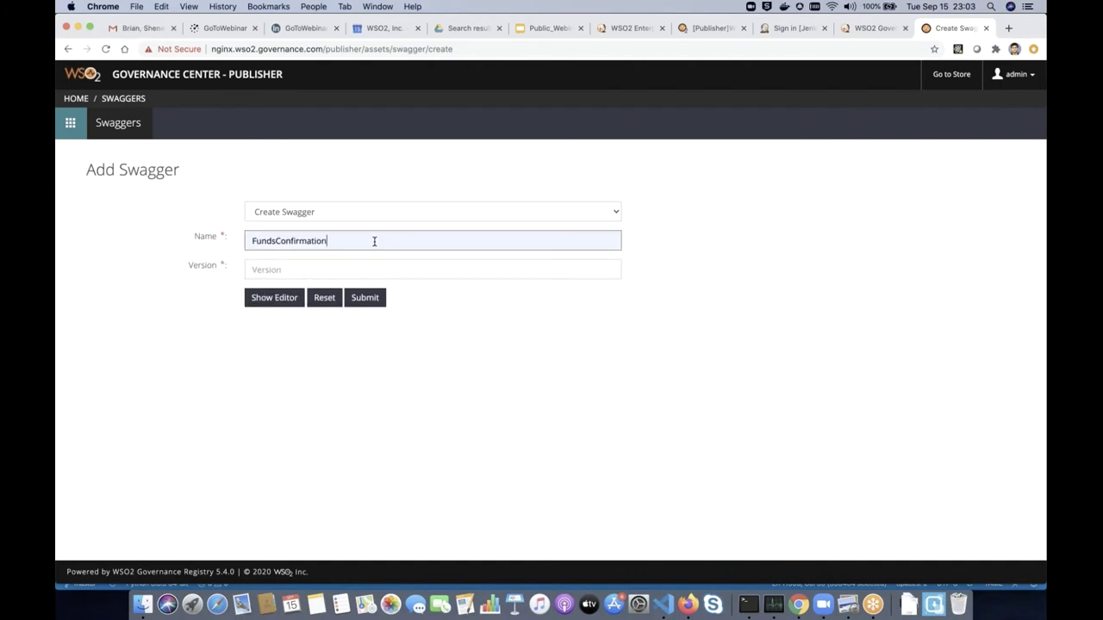
{"action": "key", "text": "Tab"}
{"action": "type", "text": "1"}
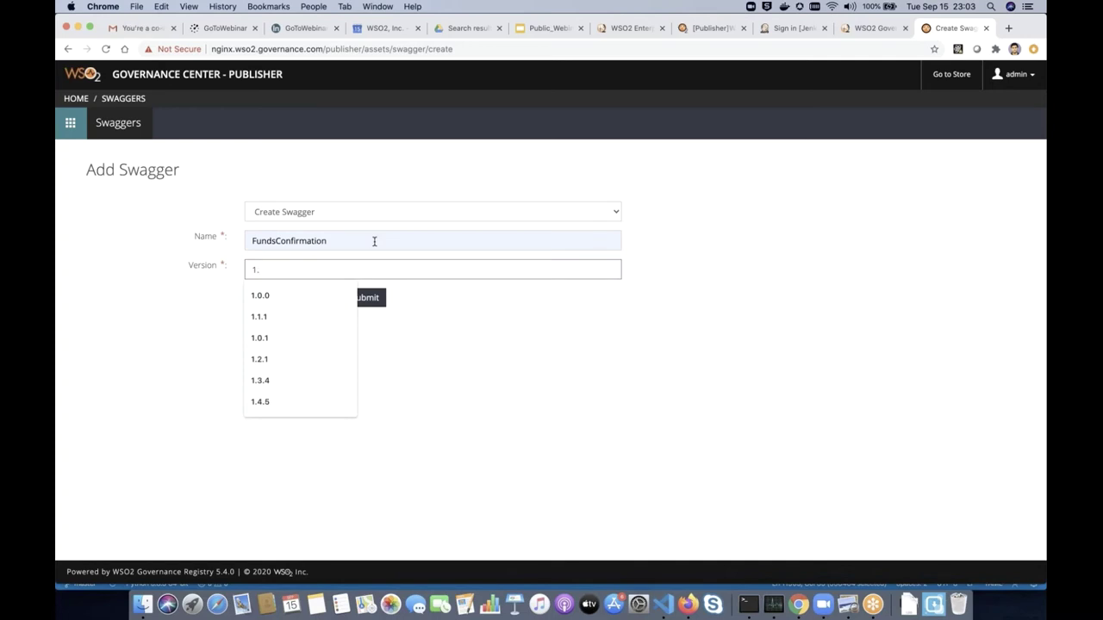
{"action": "type", "text": "."}
{"action": "key", "text": "Down"}
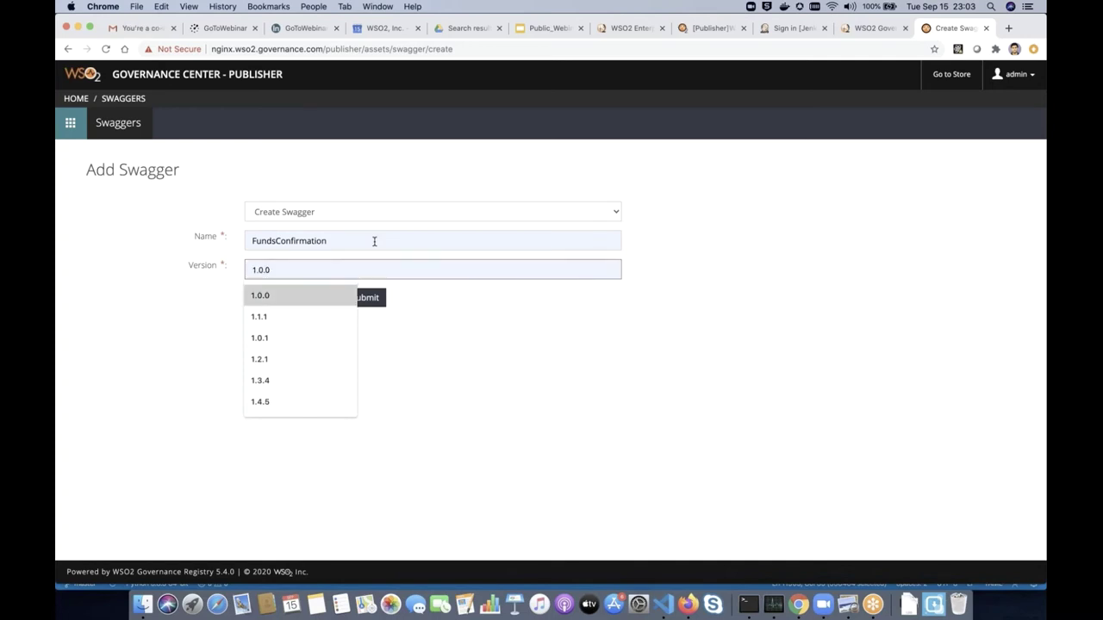
{"action": "key", "text": "Return"}
Replace the Swagger Editor's sample text with the copied account-info spec
{"action": "left_click", "coordinate": [283, 298]}
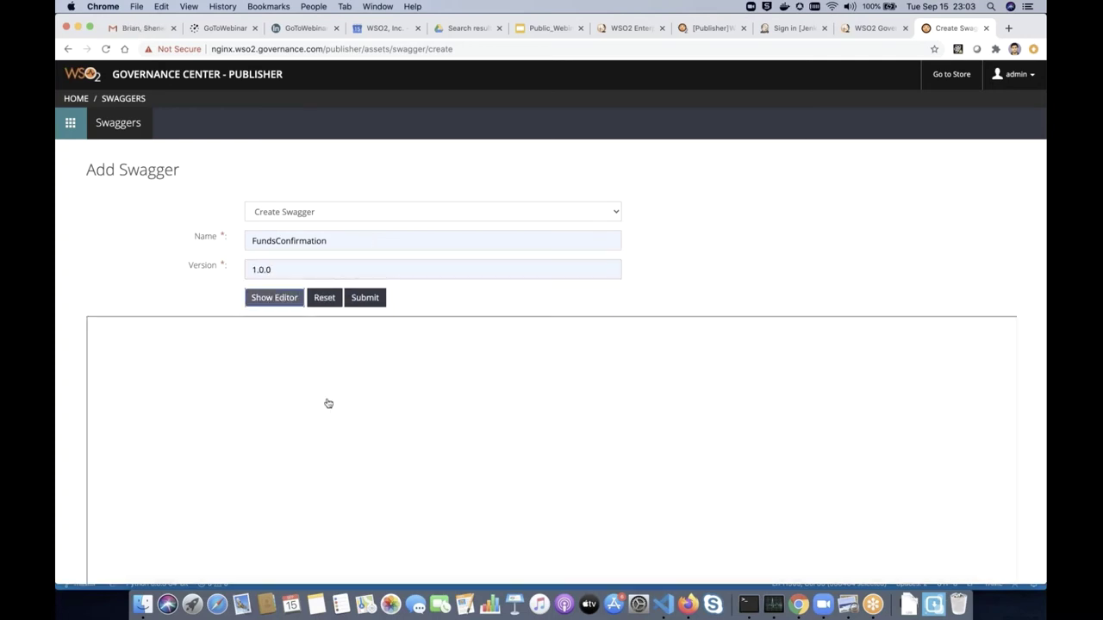
{"action": "scroll", "coordinate": [369, 472], "scroll_direction": "down", "scroll_amount": 5}
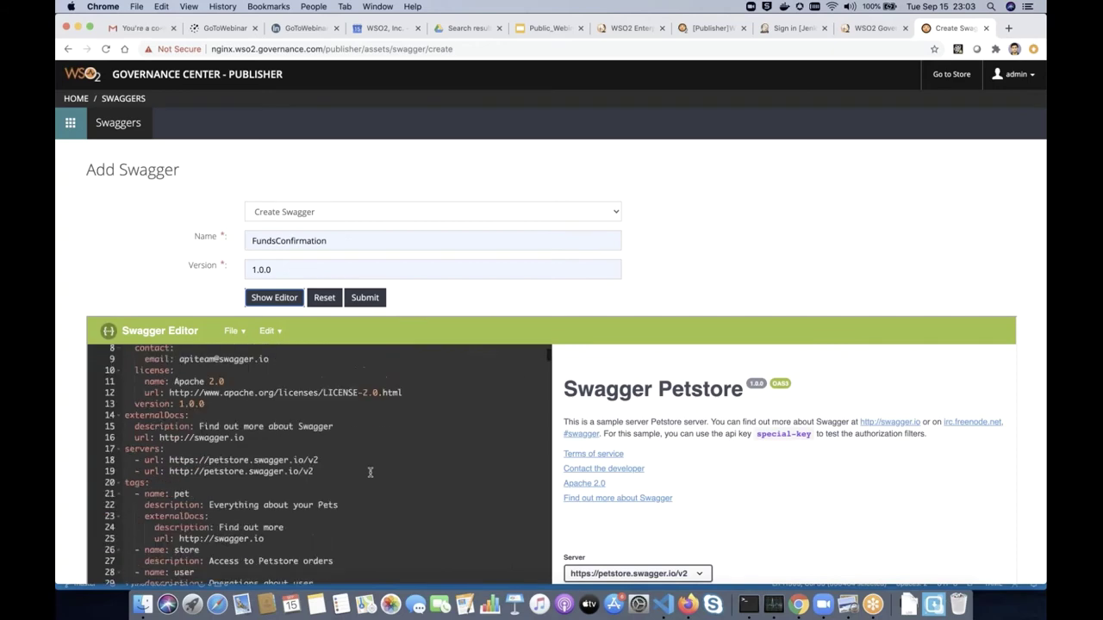
{"action": "scroll", "coordinate": [370, 472], "scroll_direction": "up", "scroll_amount": 5}
{"action": "scroll", "coordinate": [72, 426], "scroll_direction": "down", "scroll_amount": 2}
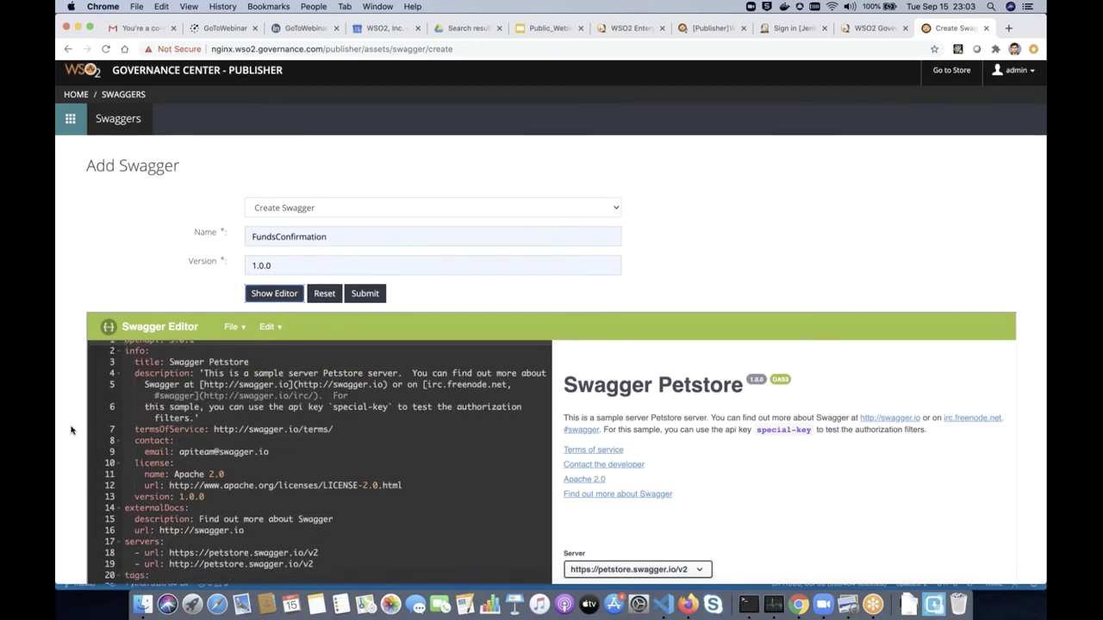
{"action": "left_click", "coordinate": [317, 421]}
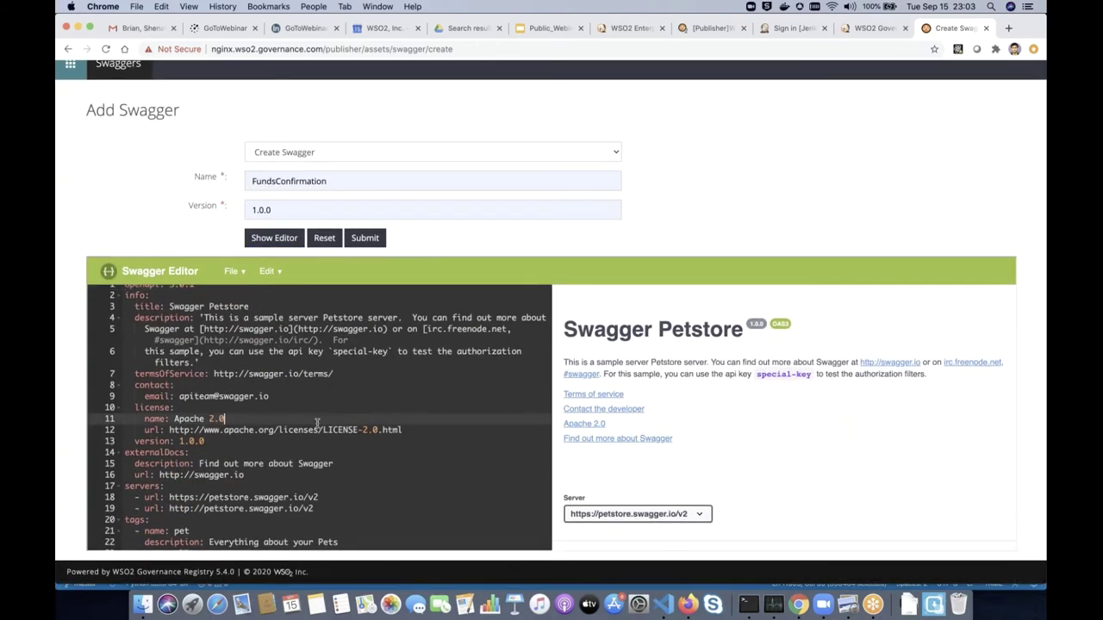
{"action": "key", "text": "super+a"}
{"action": "key", "text": "super+v"}
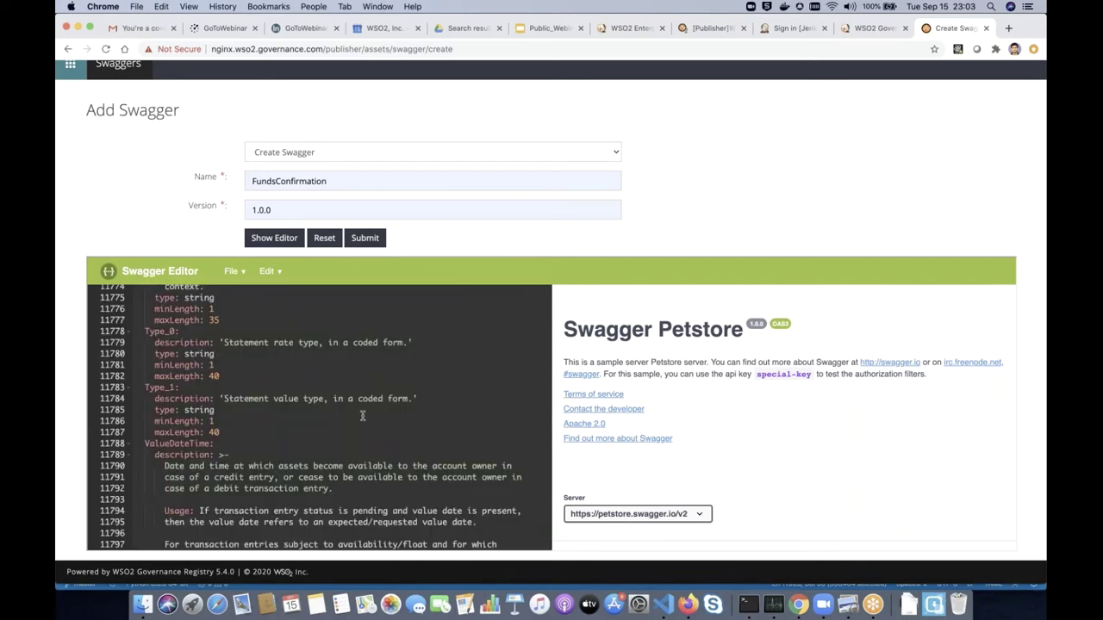
Review the pasted spec's operations, expanding GET direct-debits, then scroll back to Submit
{"action": "scroll", "coordinate": [743, 463], "scroll_direction": "down", "scroll_amount": 2}
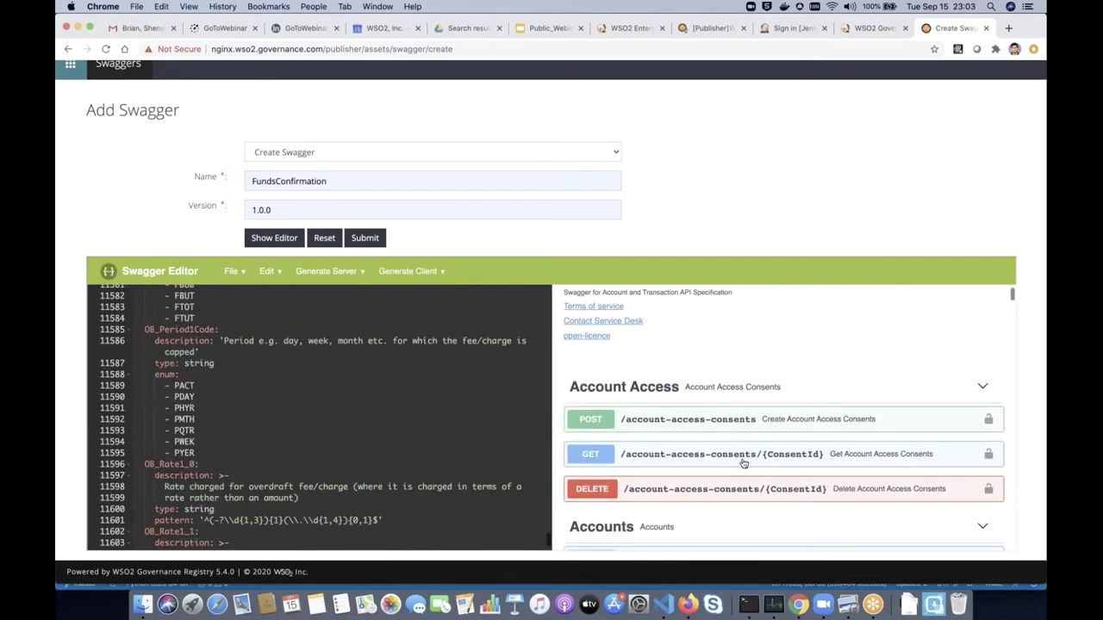
{"action": "scroll", "coordinate": [743, 463], "scroll_direction": "down", "scroll_amount": 4}
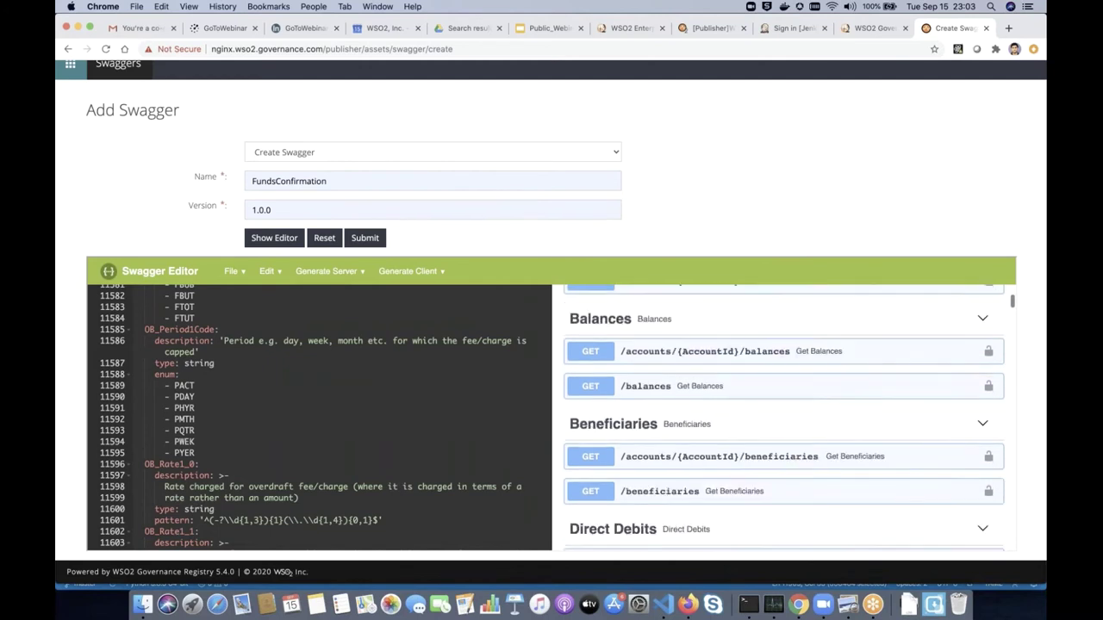
{"action": "scroll", "coordinate": [707, 372], "scroll_direction": "down", "scroll_amount": 4}
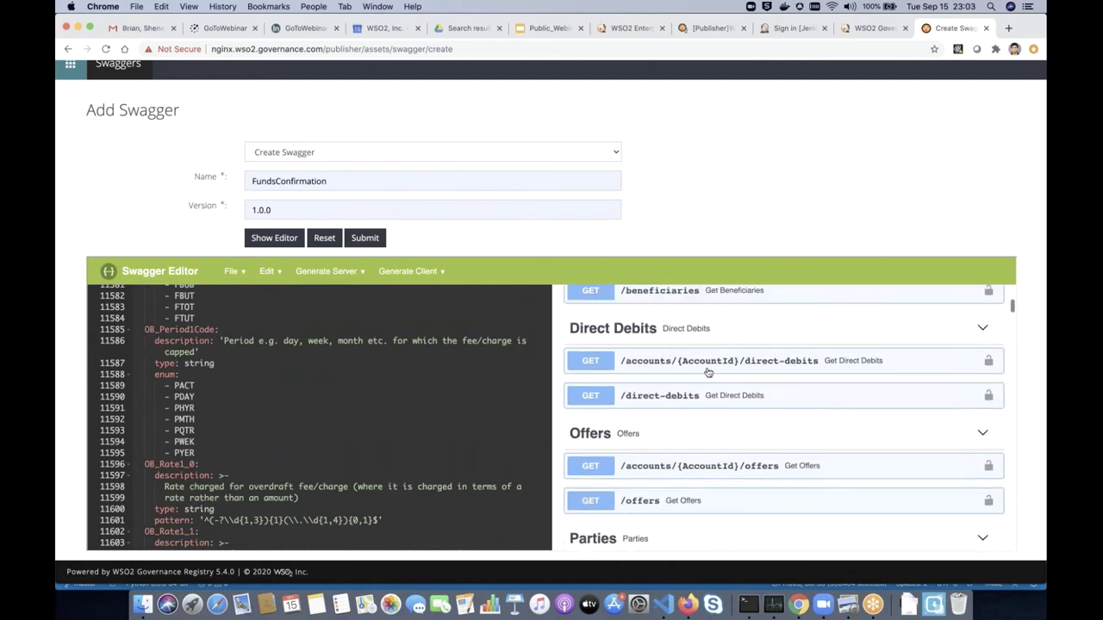
{"action": "left_click", "coordinate": [707, 366]}
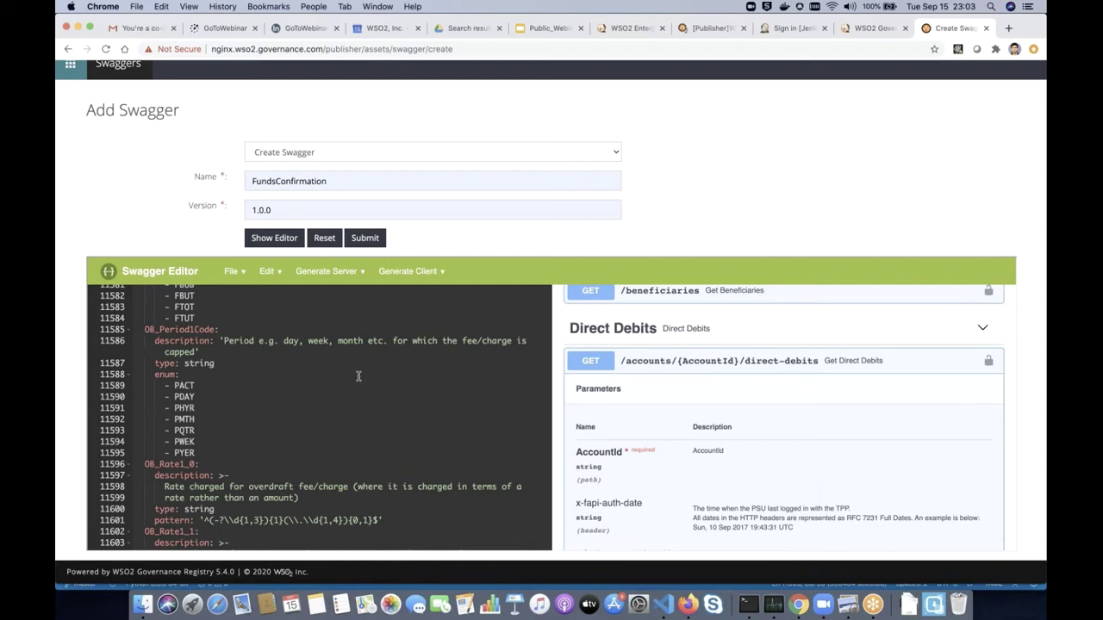
{"action": "scroll", "coordinate": [358, 375], "scroll_direction": "up", "scroll_amount": 10}
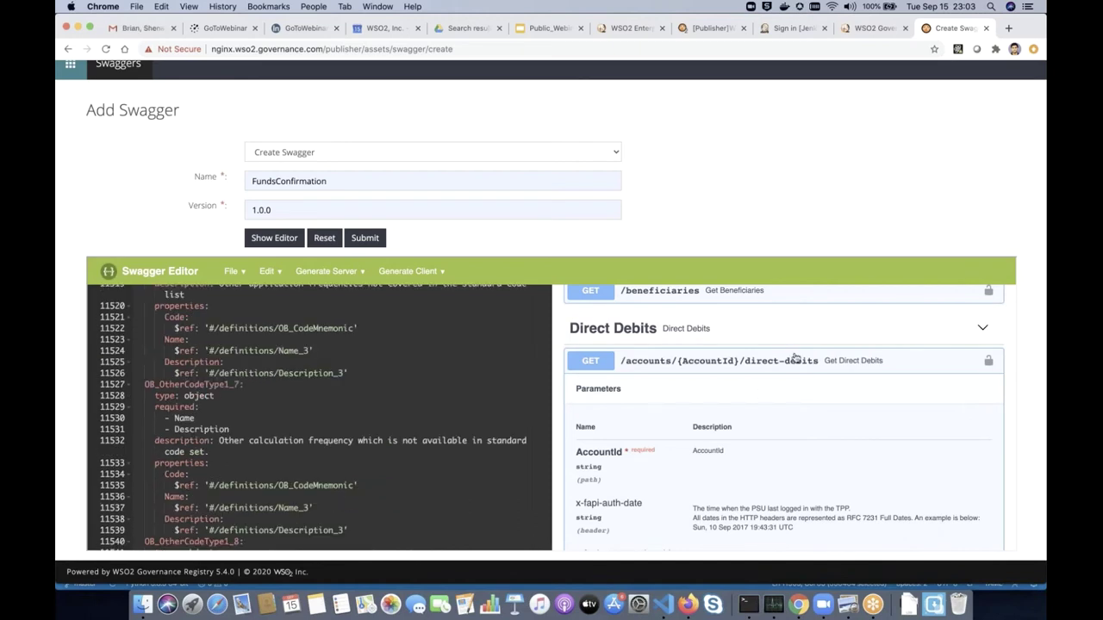
{"action": "scroll", "coordinate": [733, 319], "scroll_direction": "up", "scroll_amount": 15}
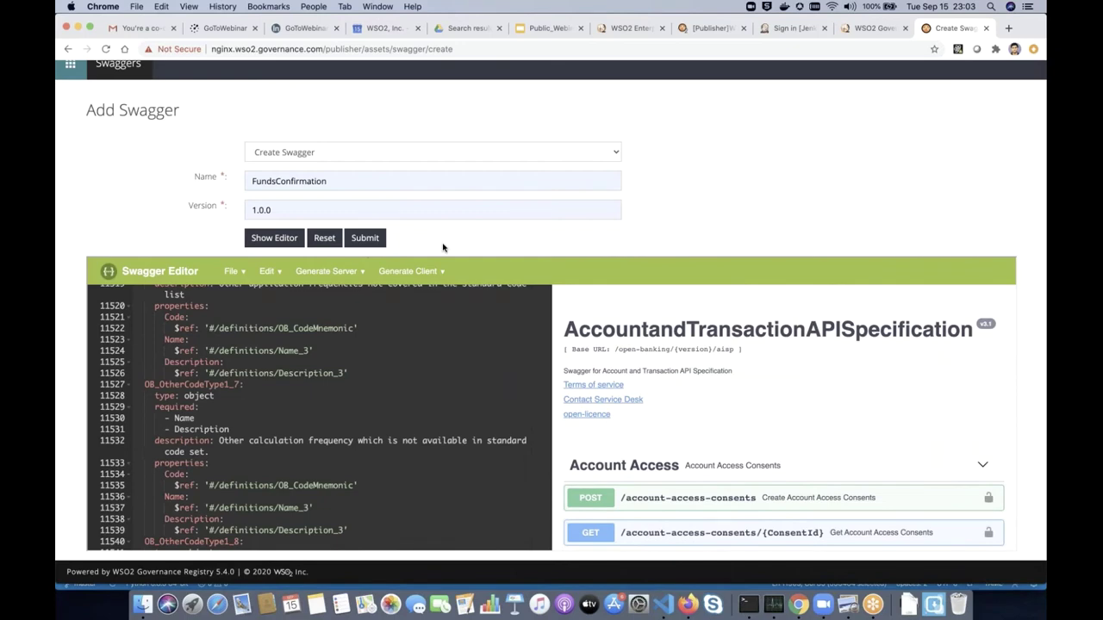
{"action": "scroll", "coordinate": [414, 267], "scroll_direction": "up", "scroll_amount": 2}
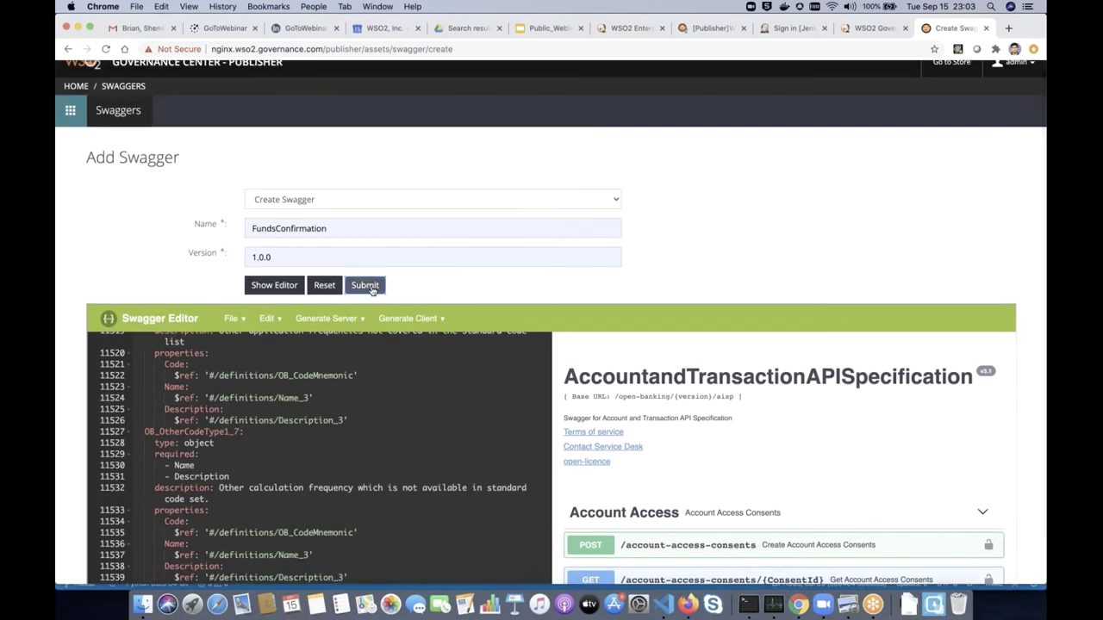
Submit the FundsConfirmation swagger and inspect the AccountandTransactionAPISpecification REST service
{"action": "left_click", "coordinate": [364, 285]}
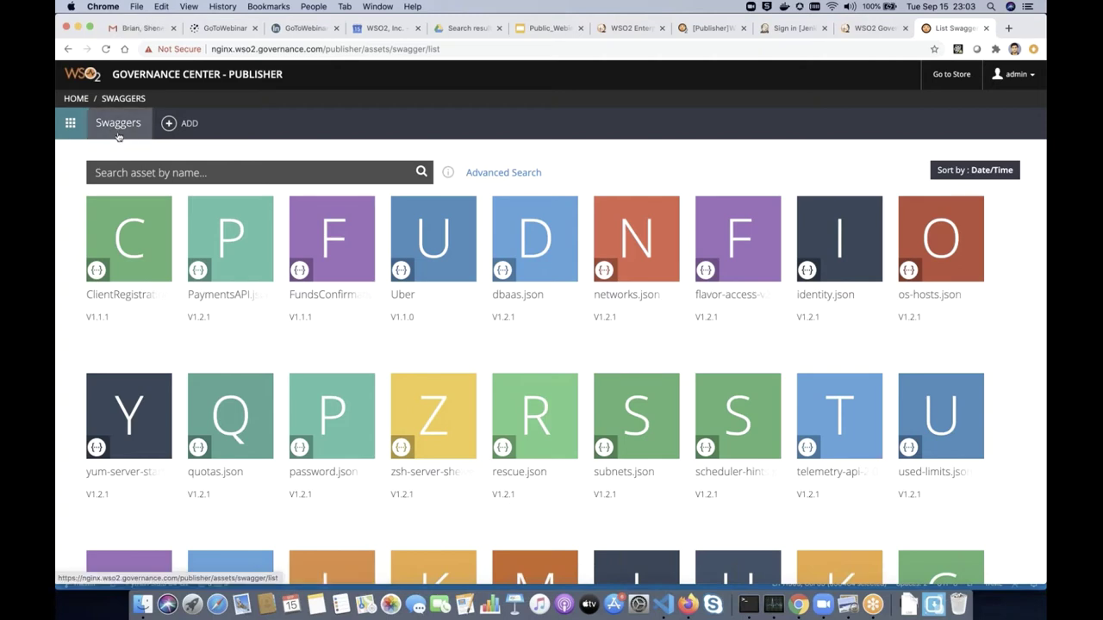
{"action": "left_click", "coordinate": [72, 124]}
{"action": "left_click", "coordinate": [149, 226]}
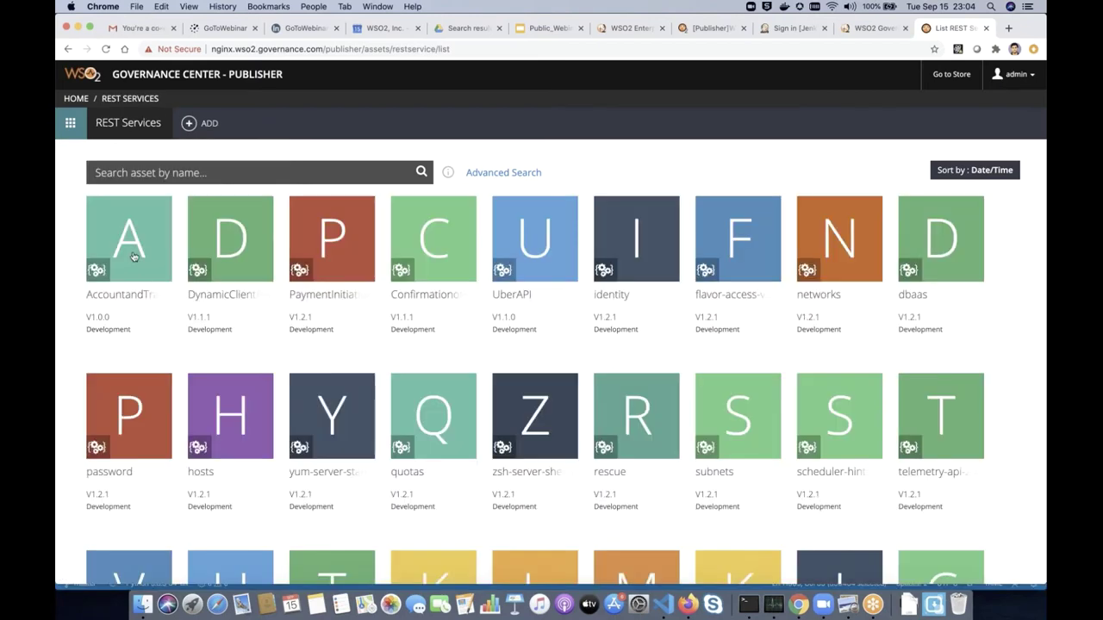
{"action": "left_click", "coordinate": [133, 256]}
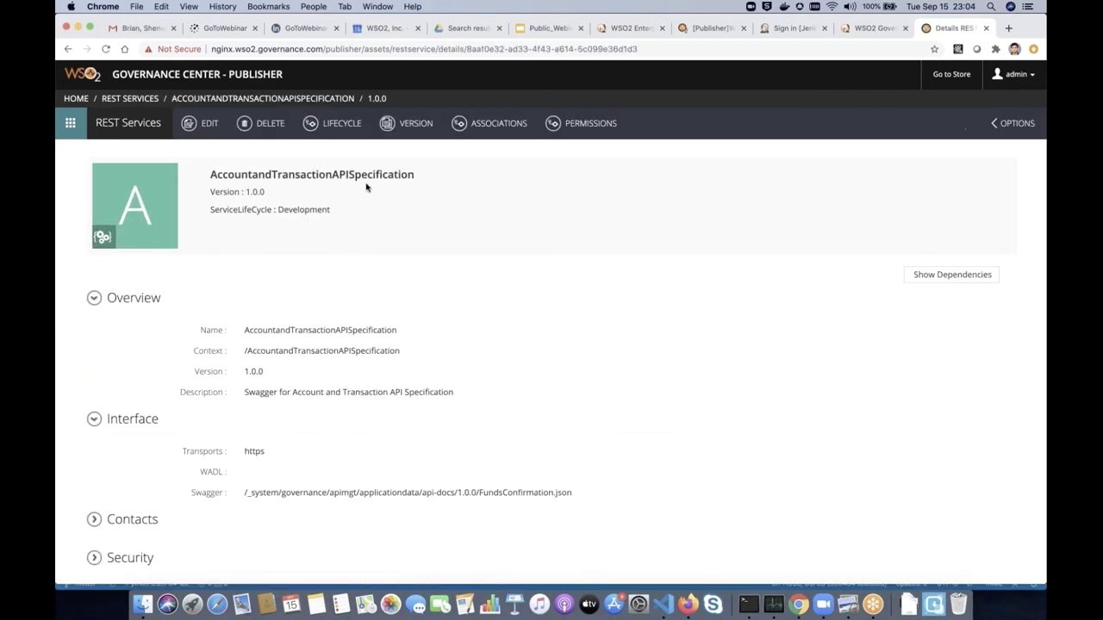
{"action": "scroll", "coordinate": [324, 376], "scroll_direction": "down", "scroll_amount": 3}
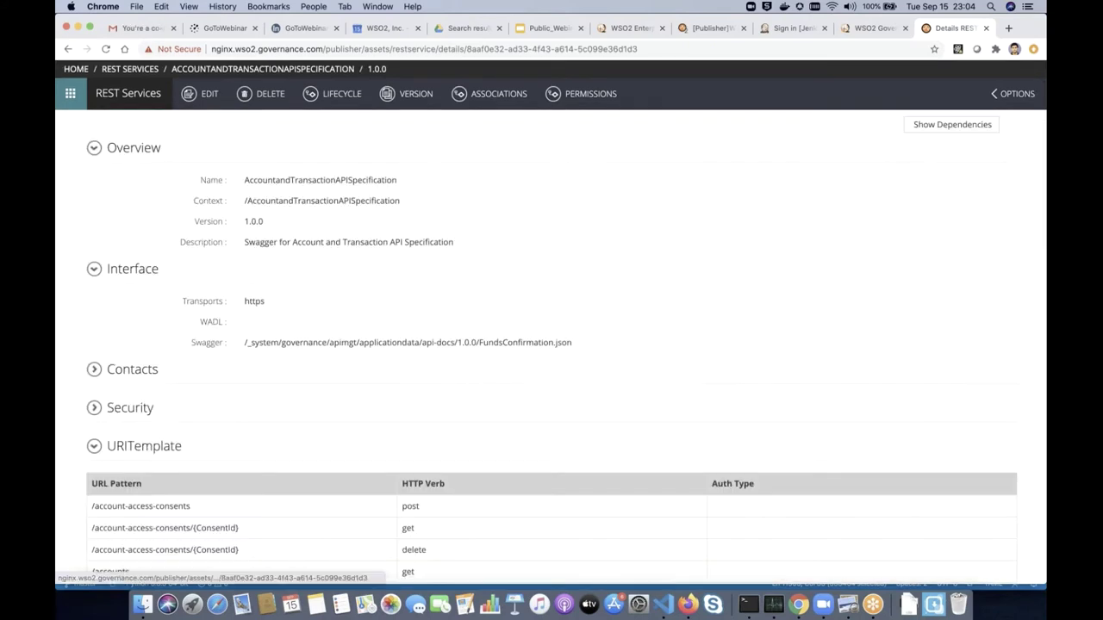
{"action": "scroll", "coordinate": [138, 362], "scroll_direction": "up", "scroll_amount": 3}
Open the FundsConfirmation.json swagger's details and browse its API Console operations
{"action": "left_click", "coordinate": [70, 123]}
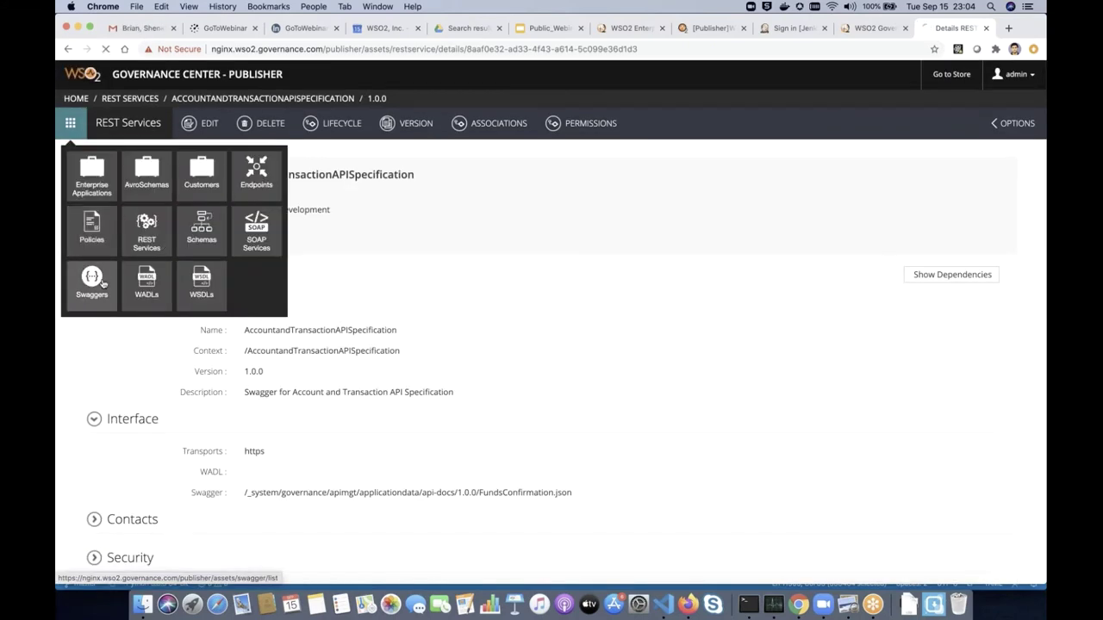
{"action": "left_click", "coordinate": [94, 283]}
{"action": "left_click", "coordinate": [127, 238]}
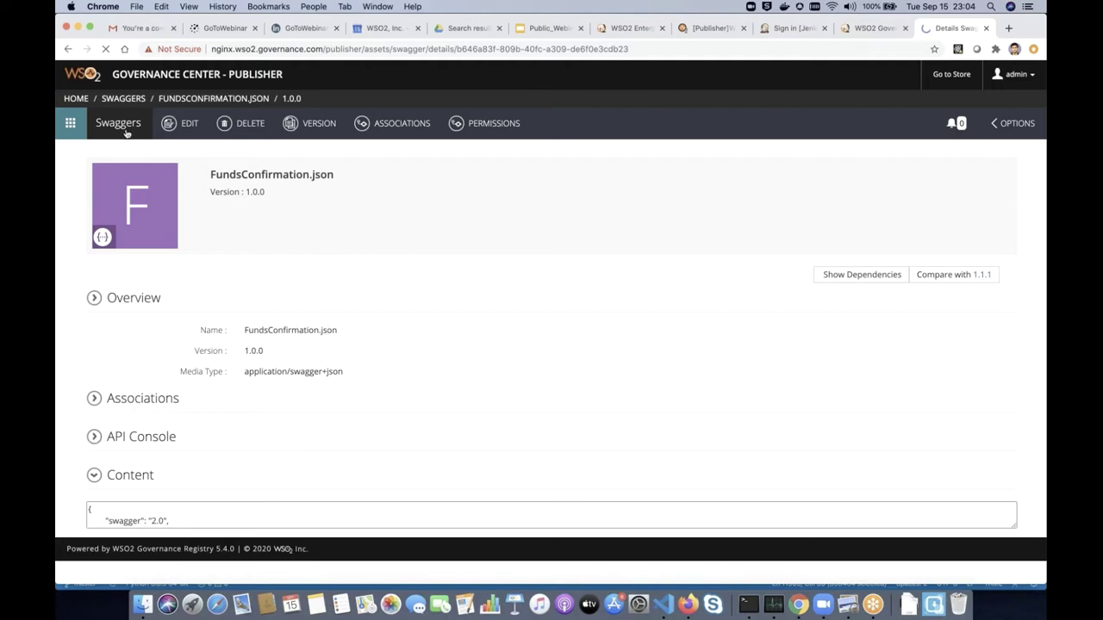
{"action": "scroll", "coordinate": [219, 265], "scroll_direction": "down", "scroll_amount": 5}
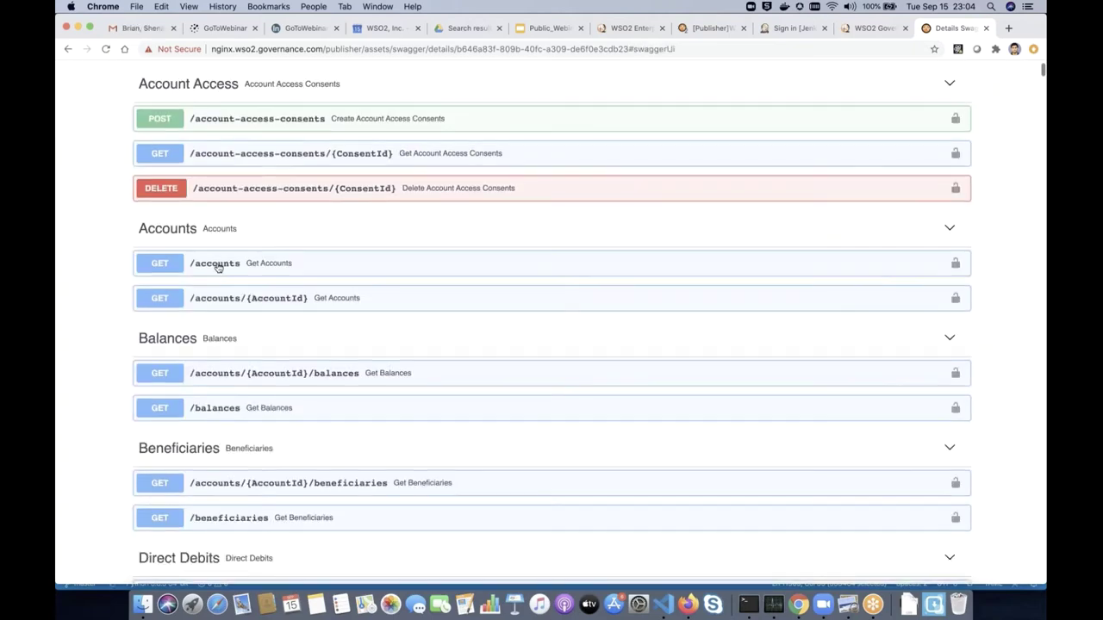
{"action": "scroll", "coordinate": [220, 266], "scroll_direction": "up", "scroll_amount": 2}
{"action": "scroll", "coordinate": [218, 267], "scroll_direction": "up", "scroll_amount": 1}
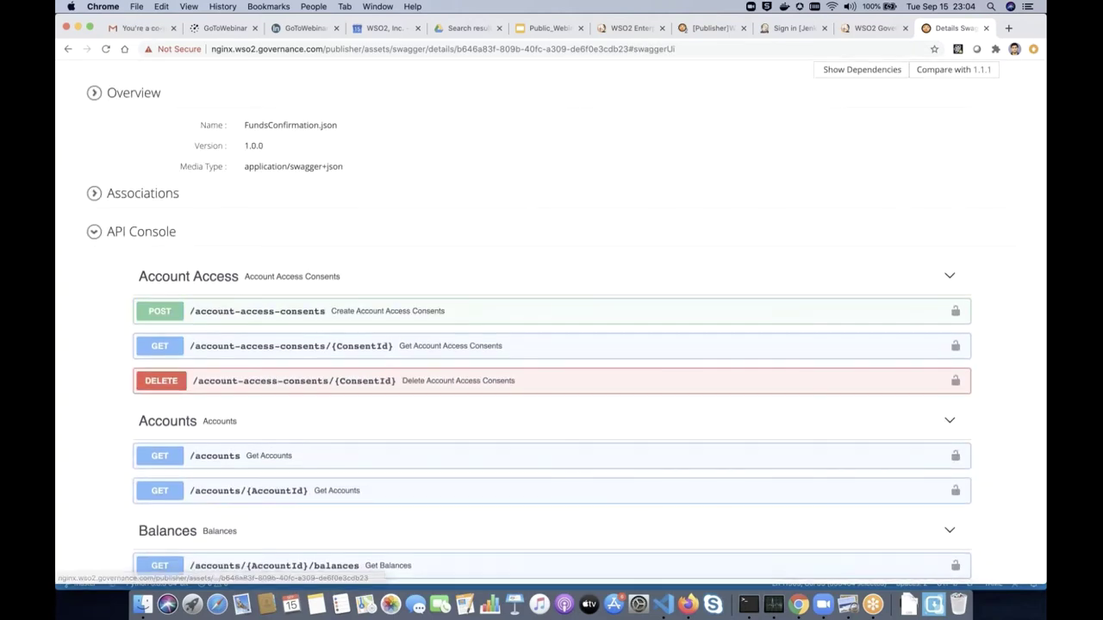
{"action": "scroll", "coordinate": [218, 267], "scroll_direction": "down", "scroll_amount": 5}
{"action": "scroll", "coordinate": [552, 323], "scroll_direction": "down", "scroll_amount": 5}
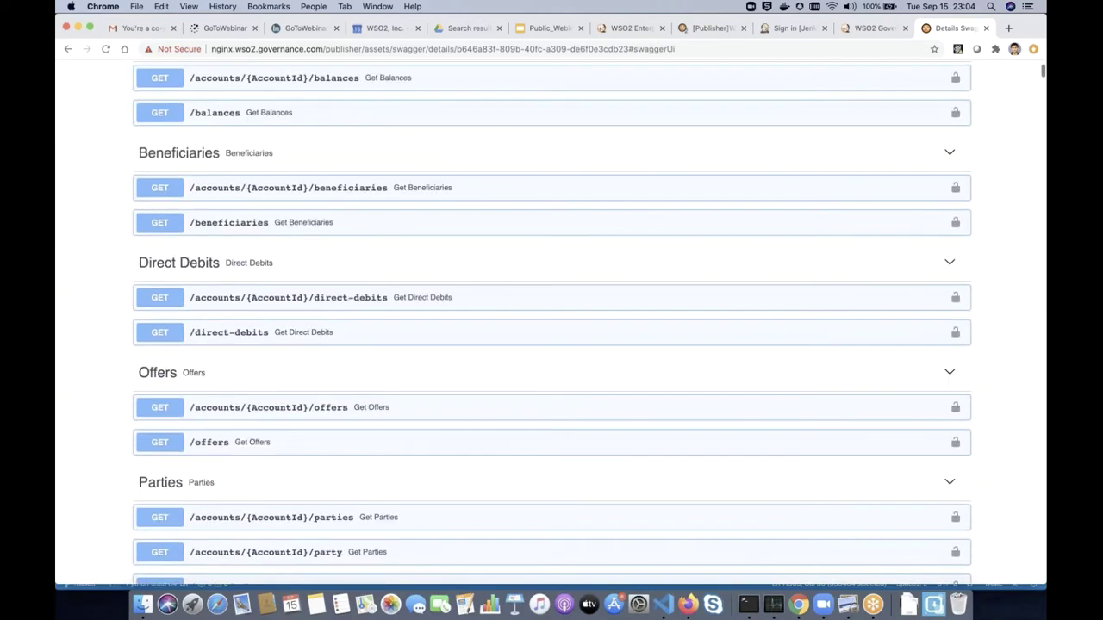
{"action": "scroll", "coordinate": [551, 324], "scroll_direction": "up", "scroll_amount": 10}
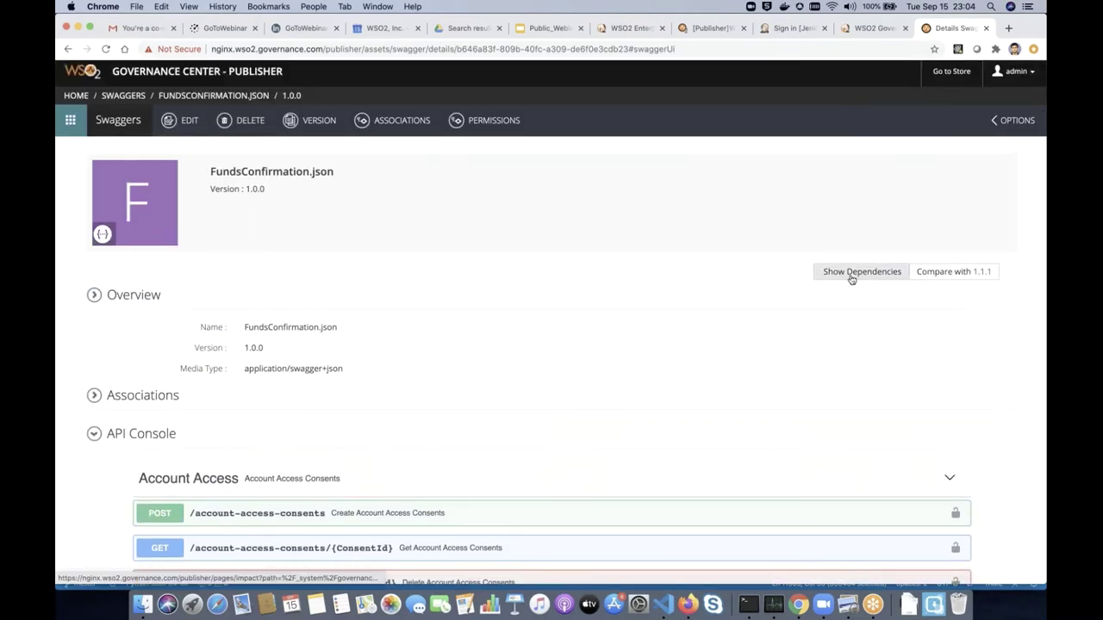
View FundsConfirmation.json's dependency graph to AccountandTransactionAPISpecification, then go to the Publisher home page
{"action": "left_click", "coordinate": [851, 274]}
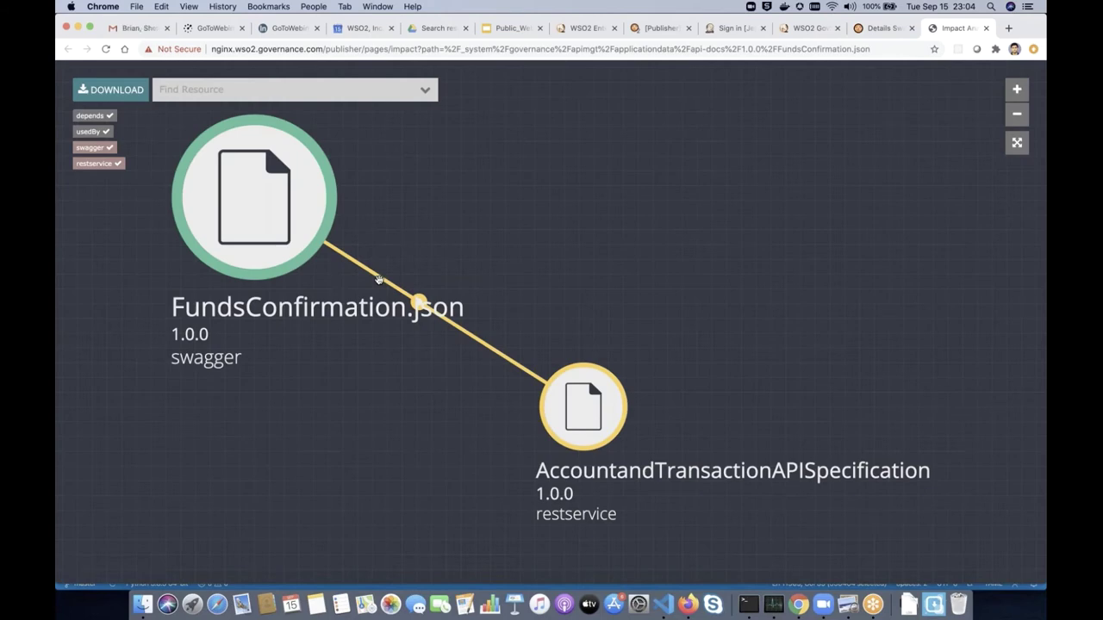
{"action": "left_click", "coordinate": [873, 29]}
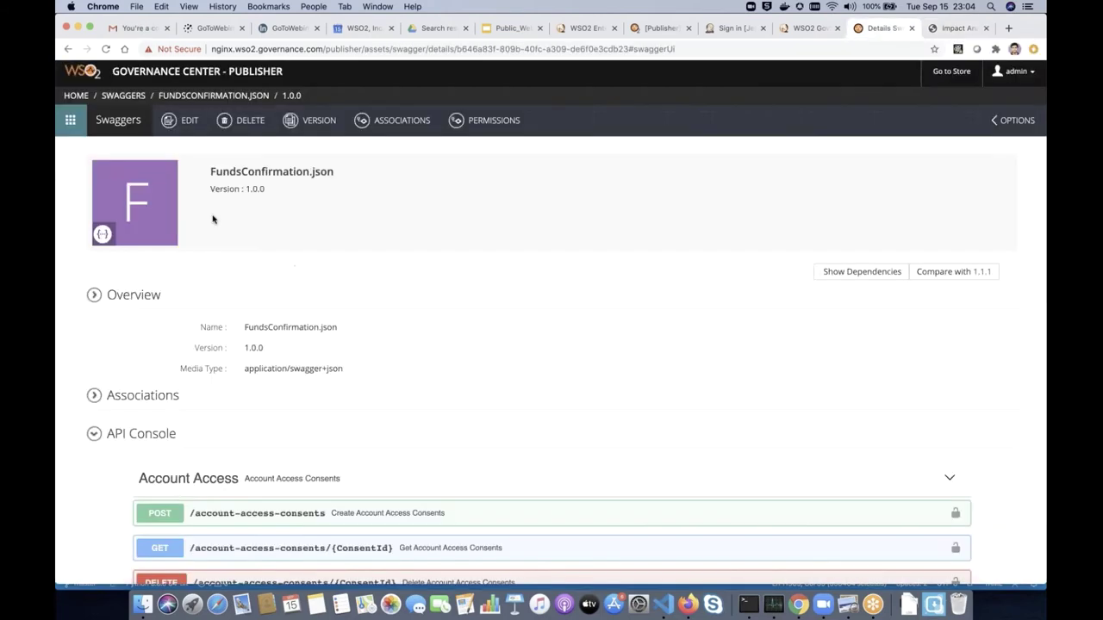
{"action": "left_click", "coordinate": [155, 75]}
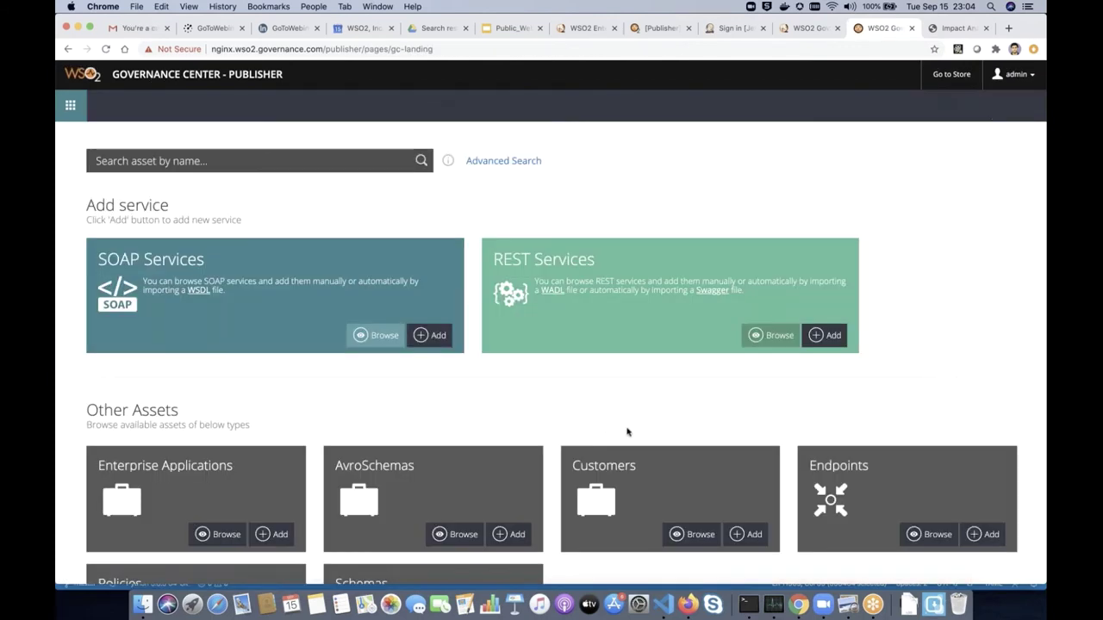
Choose Add on the SOAP Services card and proceed with manual entry
{"action": "scroll", "coordinate": [627, 432], "scroll_direction": "down", "scroll_amount": 3}
{"action": "scroll", "coordinate": [627, 432], "scroll_direction": "up", "scroll_amount": 3}
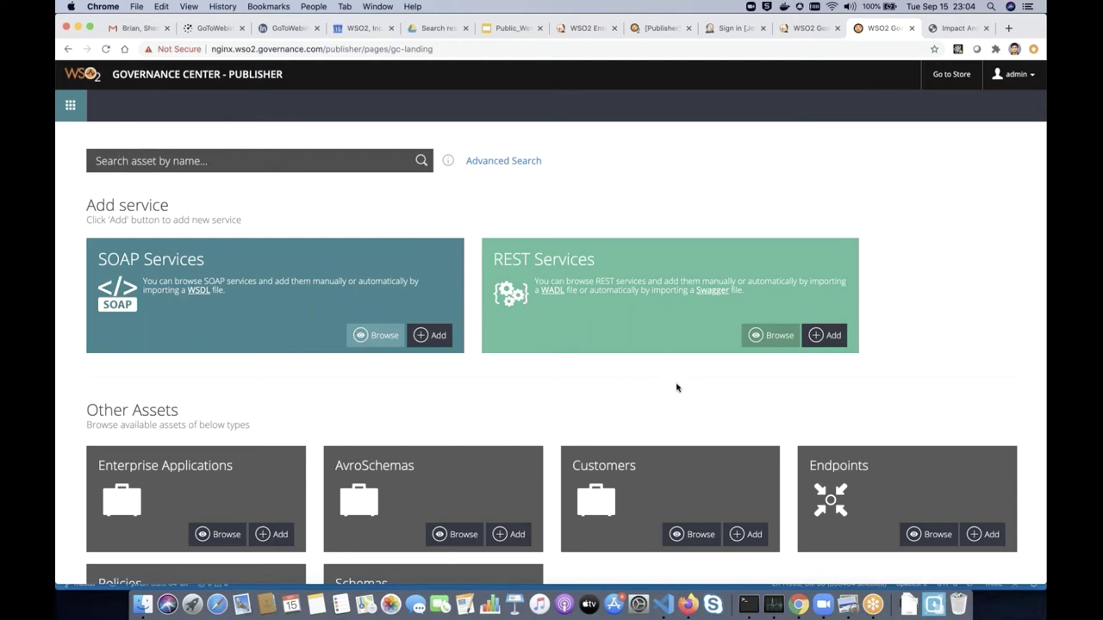
{"action": "scroll", "coordinate": [670, 388], "scroll_direction": "down", "scroll_amount": 1}
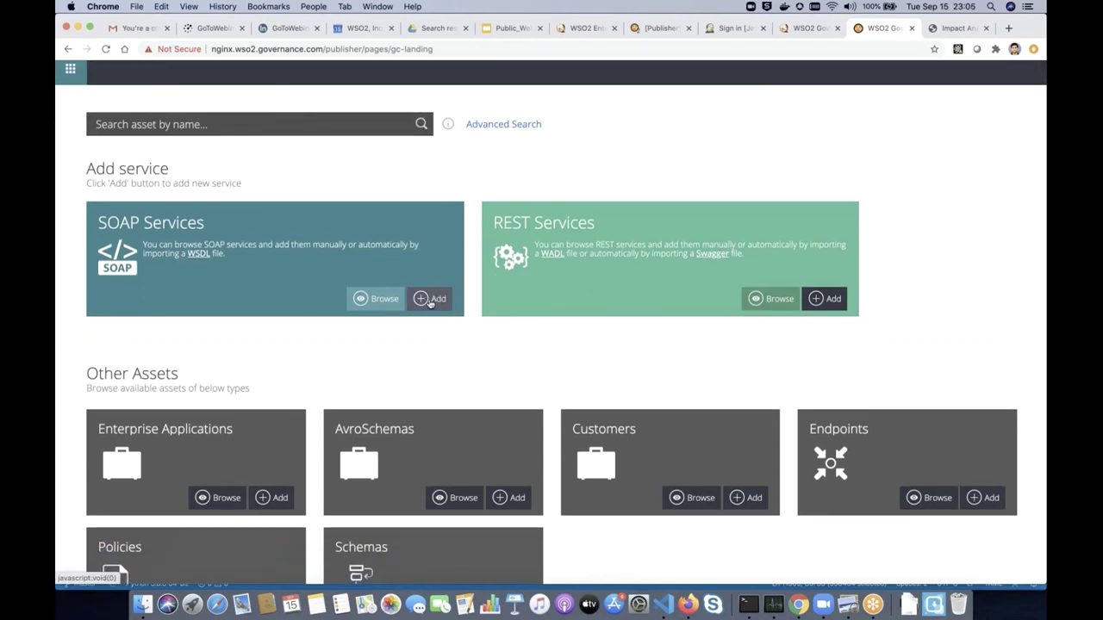
{"action": "left_click", "coordinate": [429, 299]}
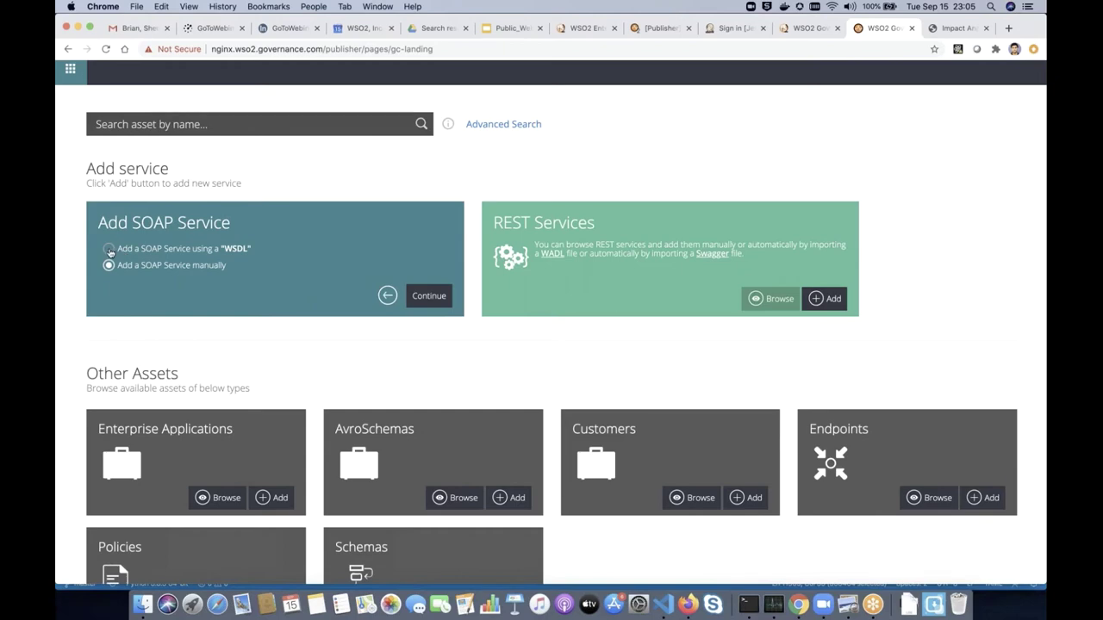
{"action": "left_click", "coordinate": [422, 298]}
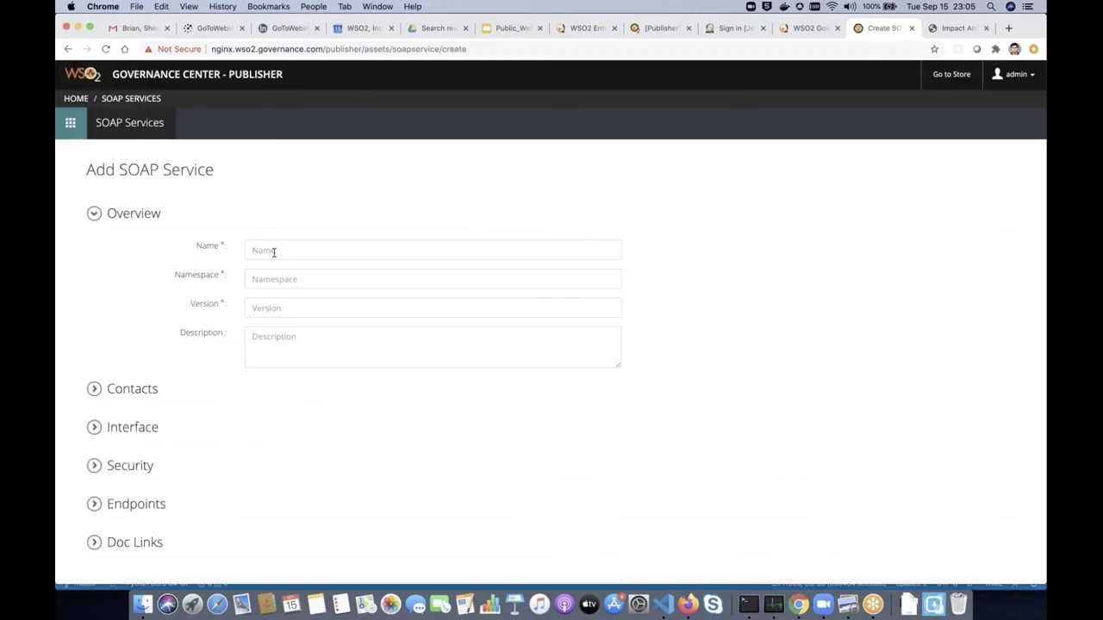
Dismiss the Name suggestions, leaving Name empty, and expand the form's Contacts section
{"action": "left_click", "coordinate": [271, 250]}
{"action": "key", "text": "Down"}
{"action": "key", "text": "Down"}
{"action": "key", "text": "Escape"}
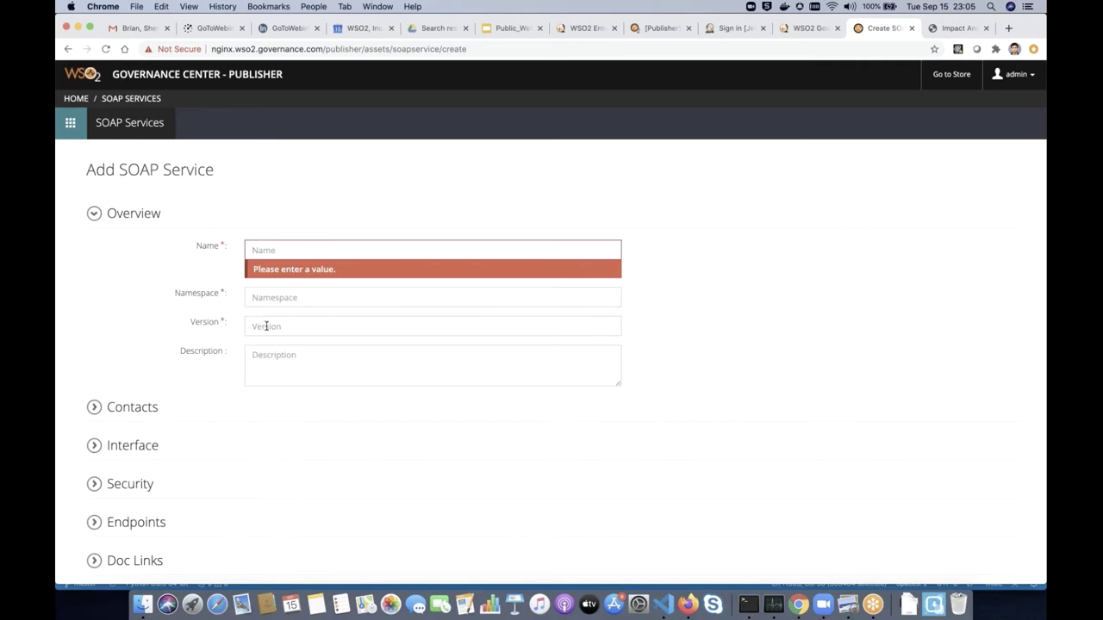
{"action": "left_click", "coordinate": [132, 405]}
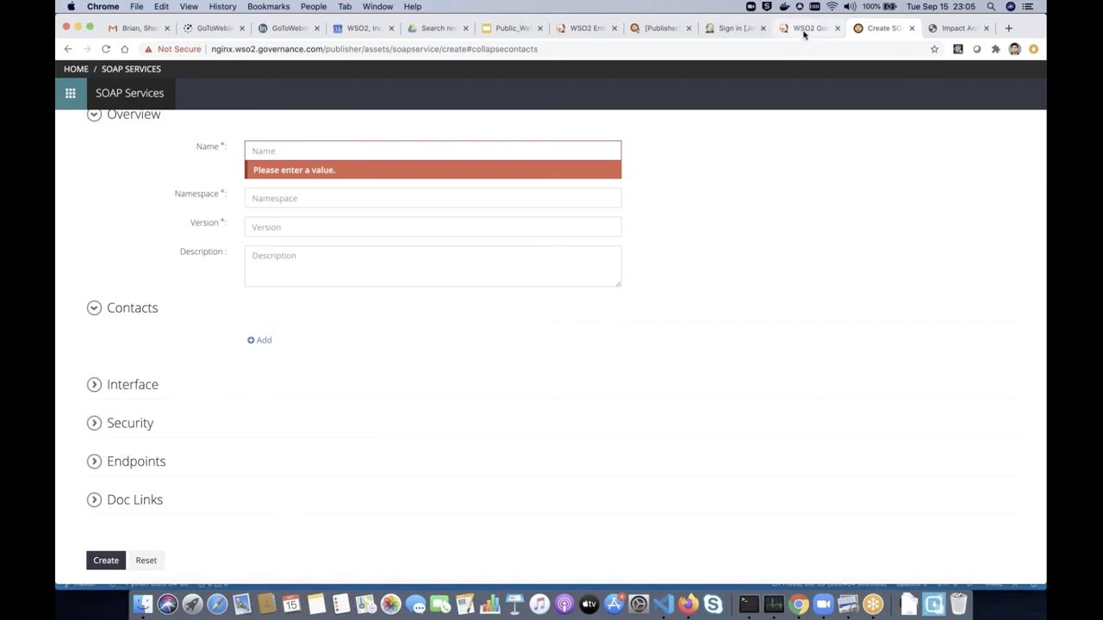
{"action": "scroll", "coordinate": [551, 345], "scroll_direction": "up", "scroll_amount": 3}
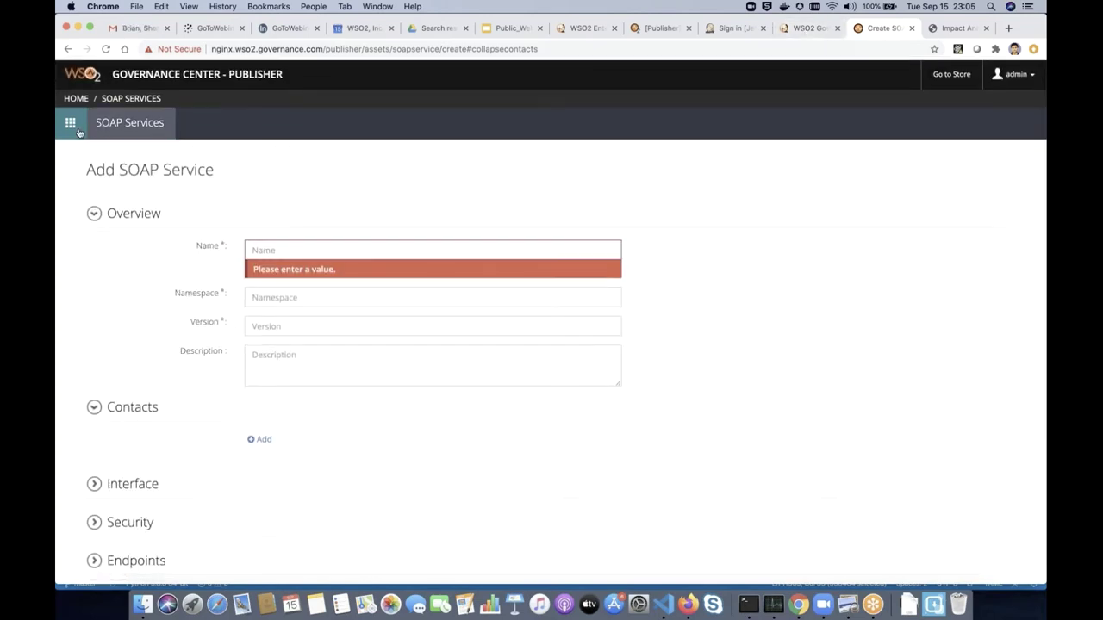
{"action": "left_click", "coordinate": [70, 122]}
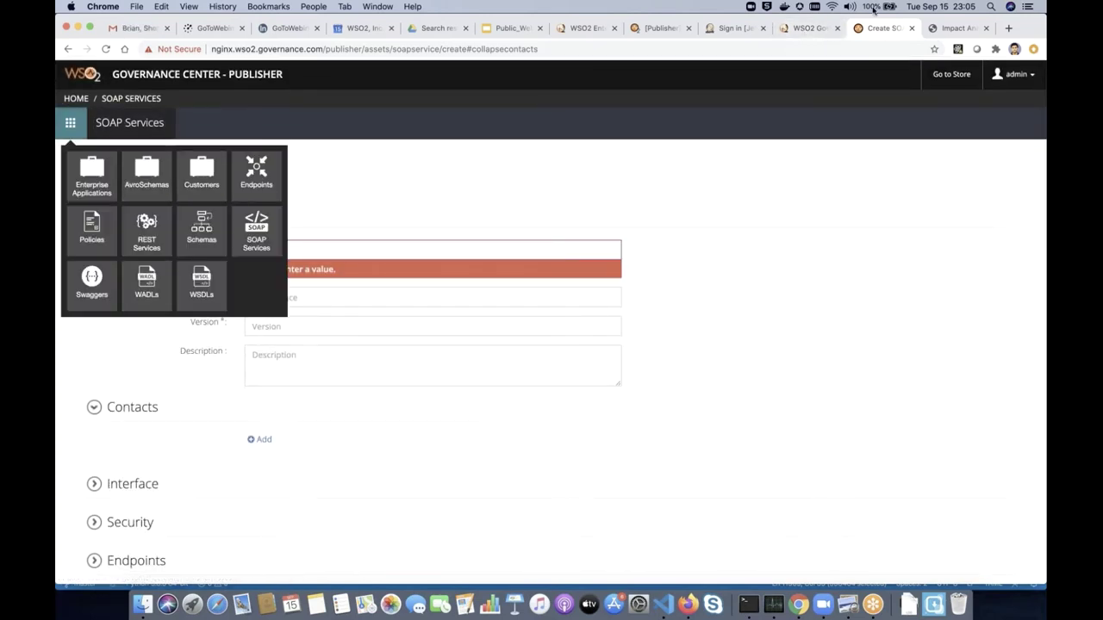
From the RXT source tab, trim the web address back to the Management Console root
{"action": "left_click", "coordinate": [799, 29]}
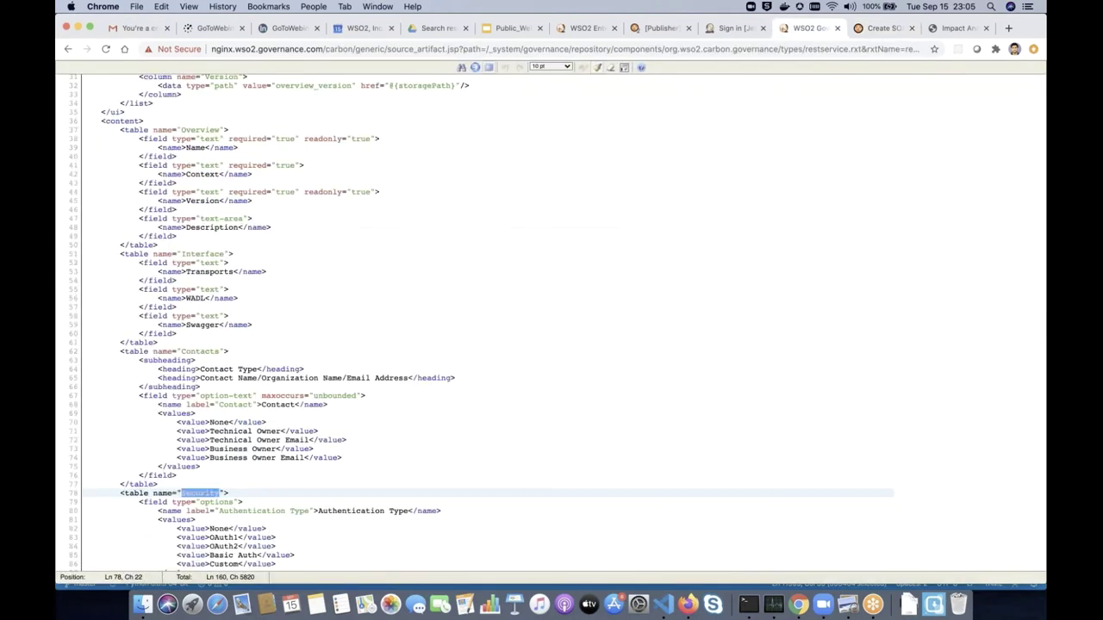
{"action": "left_click", "coordinate": [488, 66]}
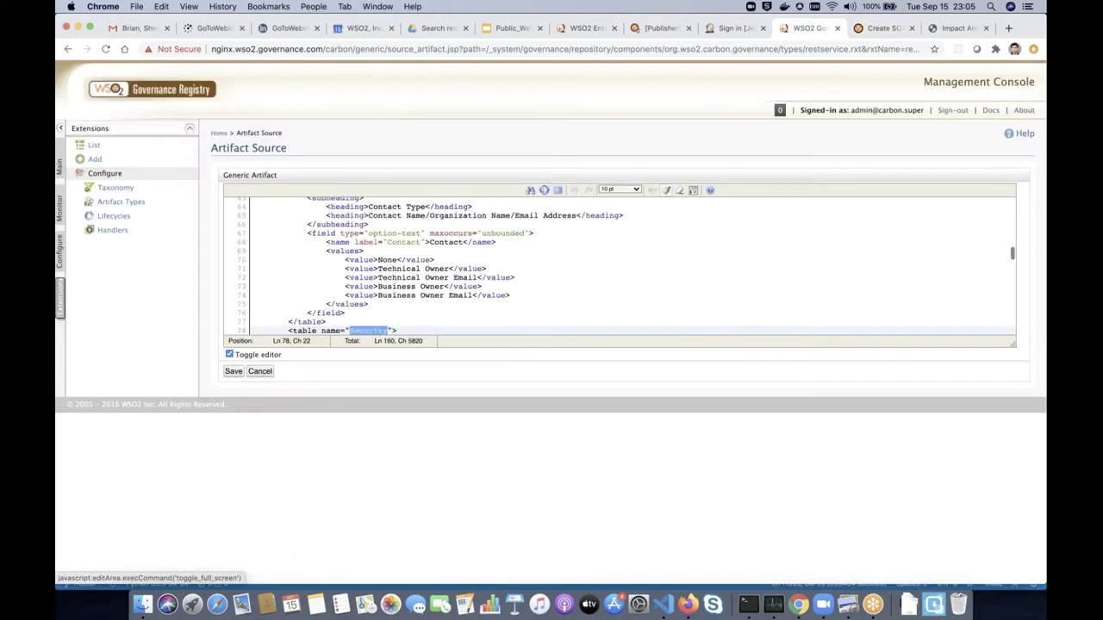
{"action": "left_click_drag", "start_coordinate": [362, 49], "coordinate": [597, 74]}
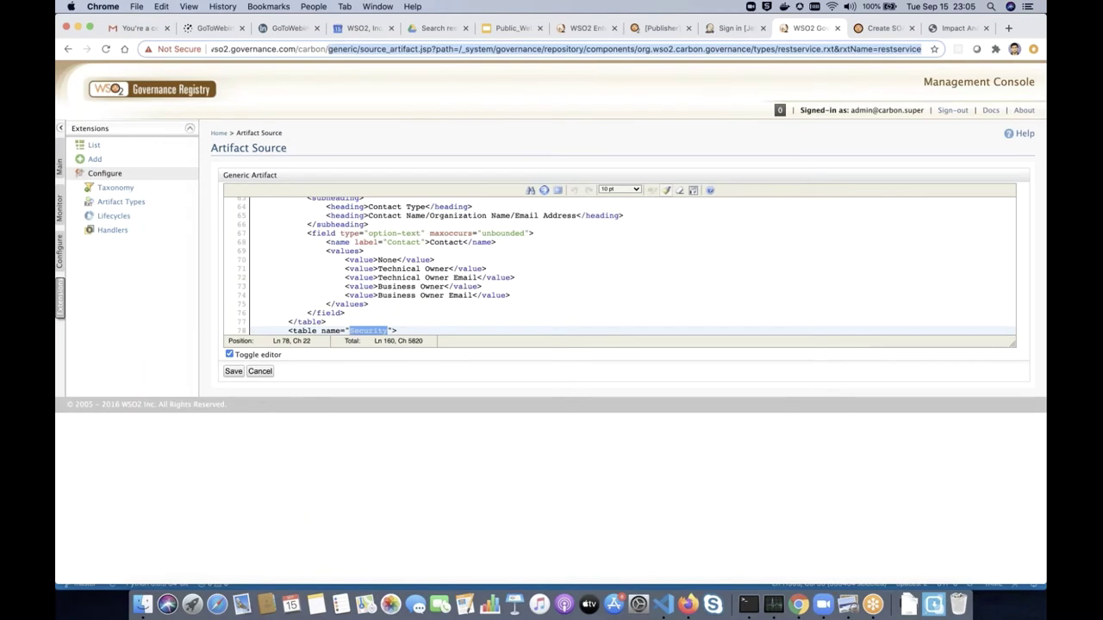
{"action": "key", "text": "BackSpace"}
{"action": "key", "text": "Return"}
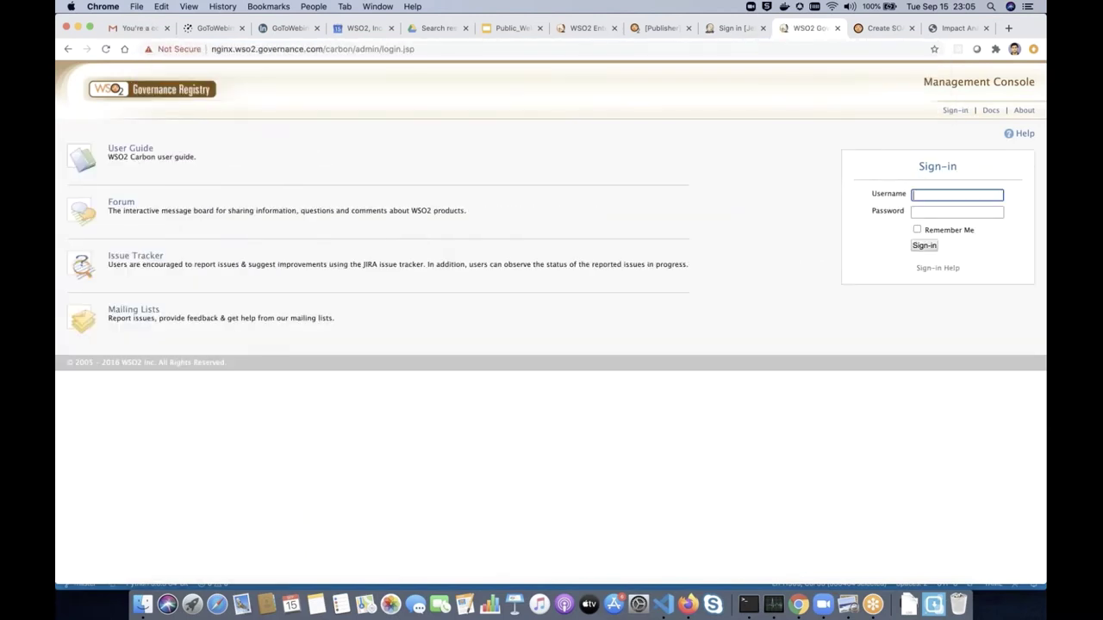
Sign in to the Management Console with the admin username and password
{"action": "key", "text": "Tab"}
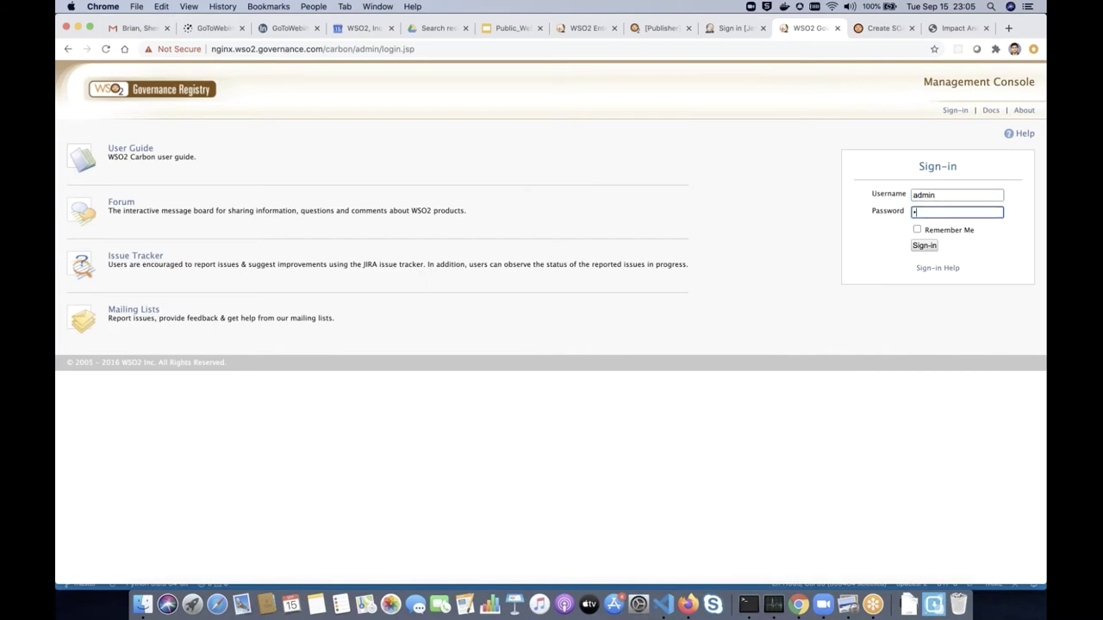
{"action": "key", "text": "Return"}
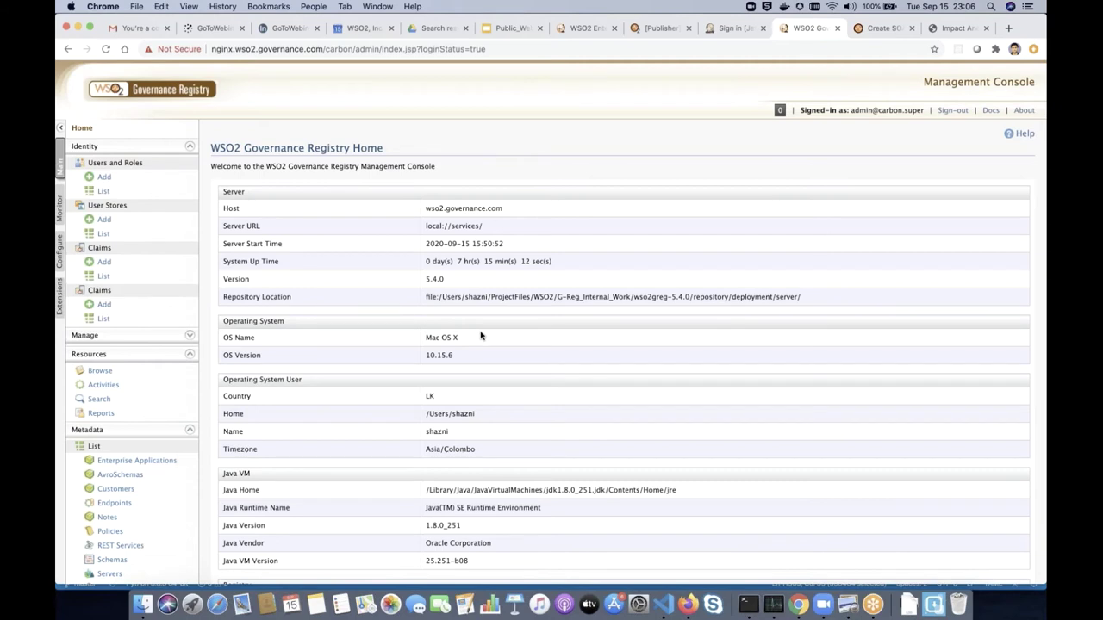
Open Configure > Artifact Types from the Extensions sidebar tab
{"action": "scroll", "coordinate": [481, 336], "scroll_direction": "down", "scroll_amount": 5}
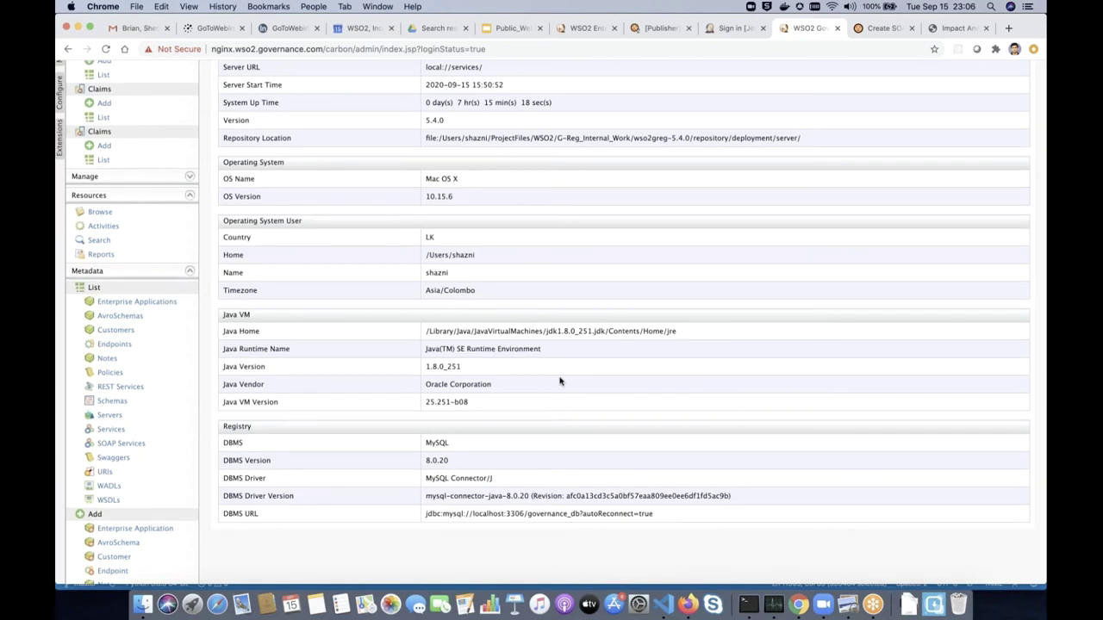
{"action": "scroll", "coordinate": [559, 381], "scroll_direction": "down", "scroll_amount": 1}
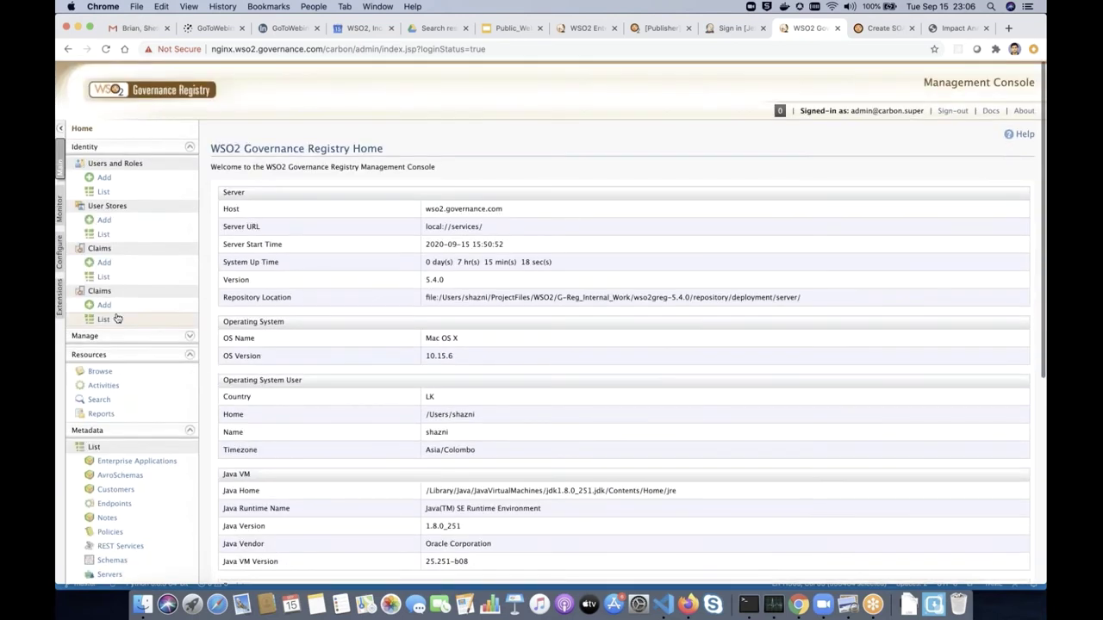
{"action": "left_click", "coordinate": [59, 297]}
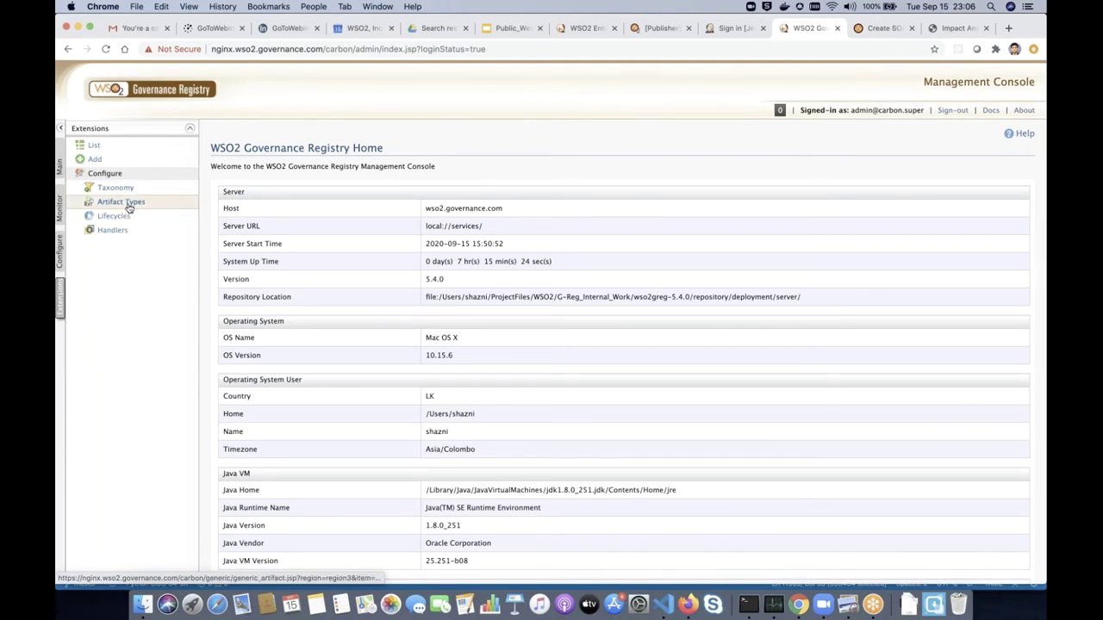
{"action": "left_click", "coordinate": [129, 205]}
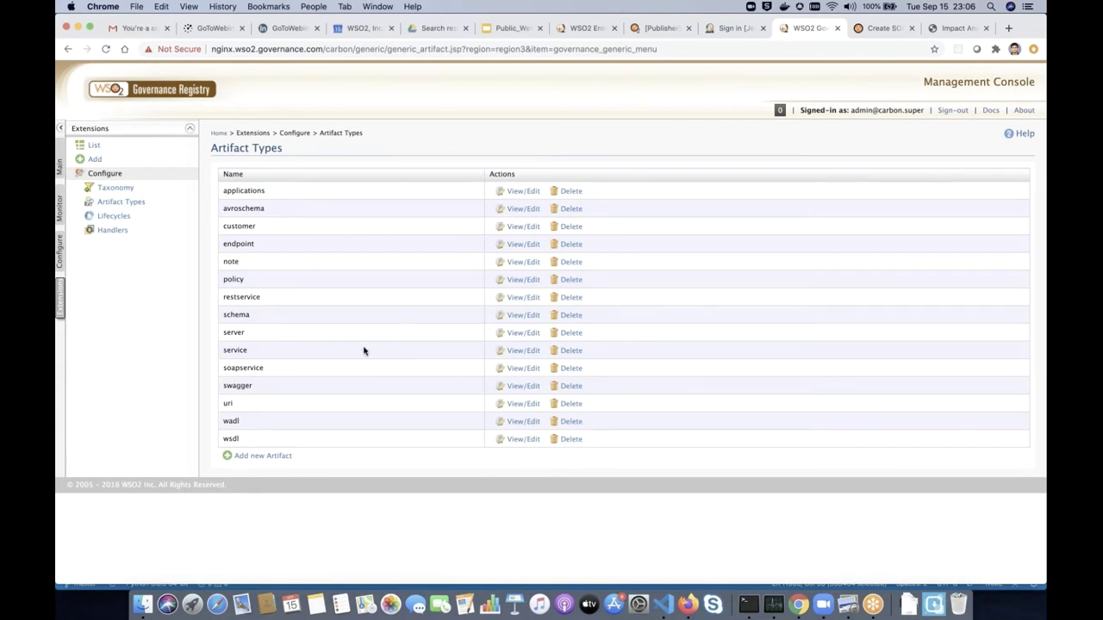
{"action": "left_click", "coordinate": [523, 297]}
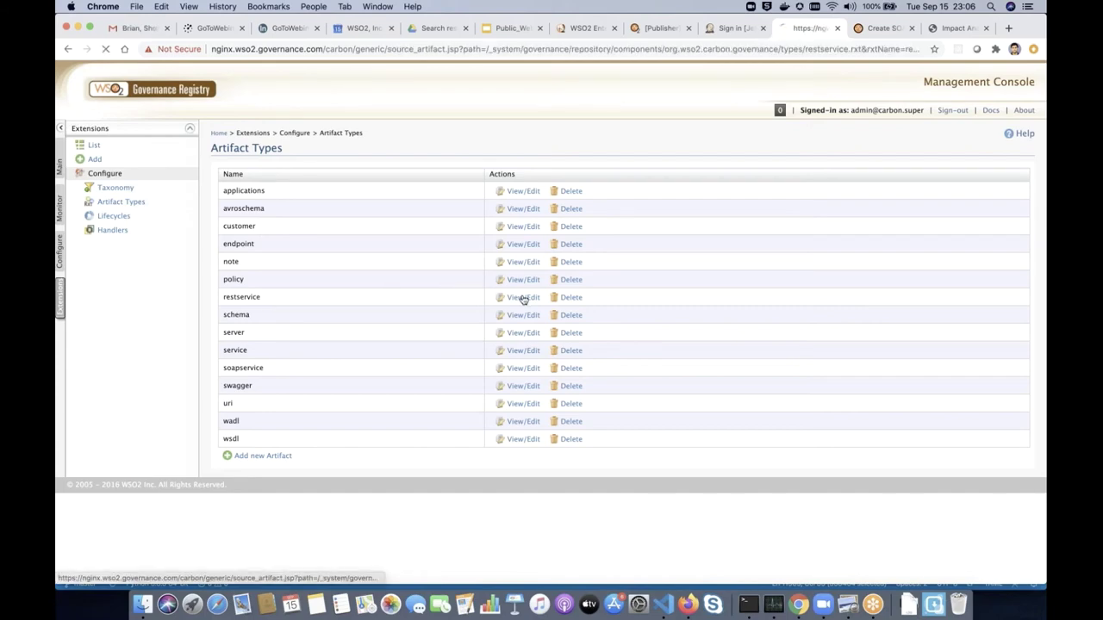
{"action": "left_click", "coordinate": [558, 190]}
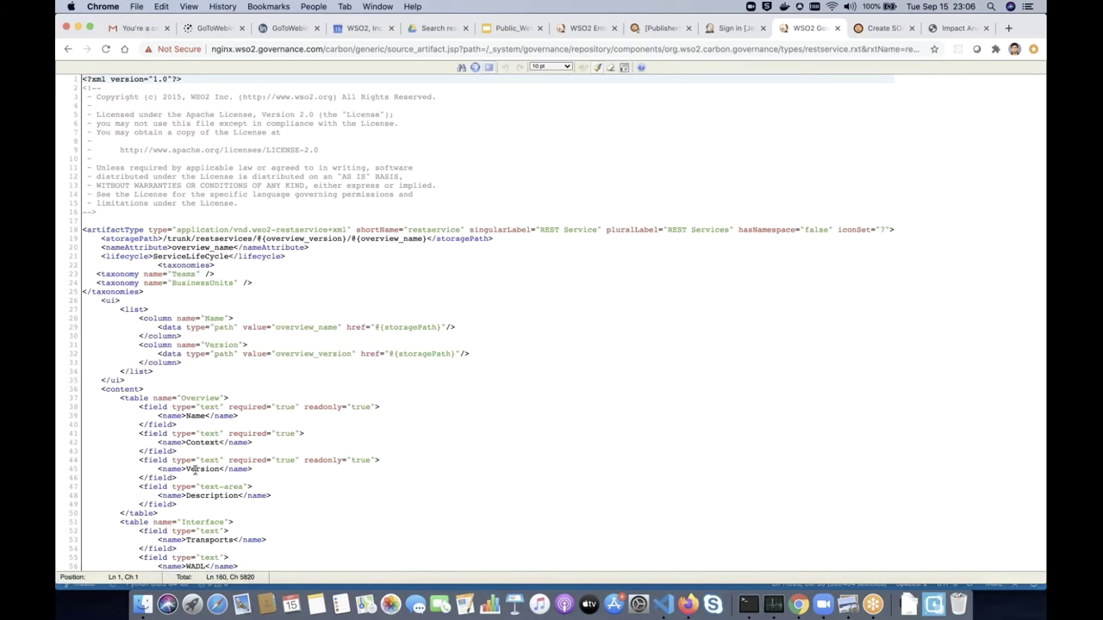
{"action": "scroll", "coordinate": [213, 498], "scroll_direction": "down", "scroll_amount": 6}
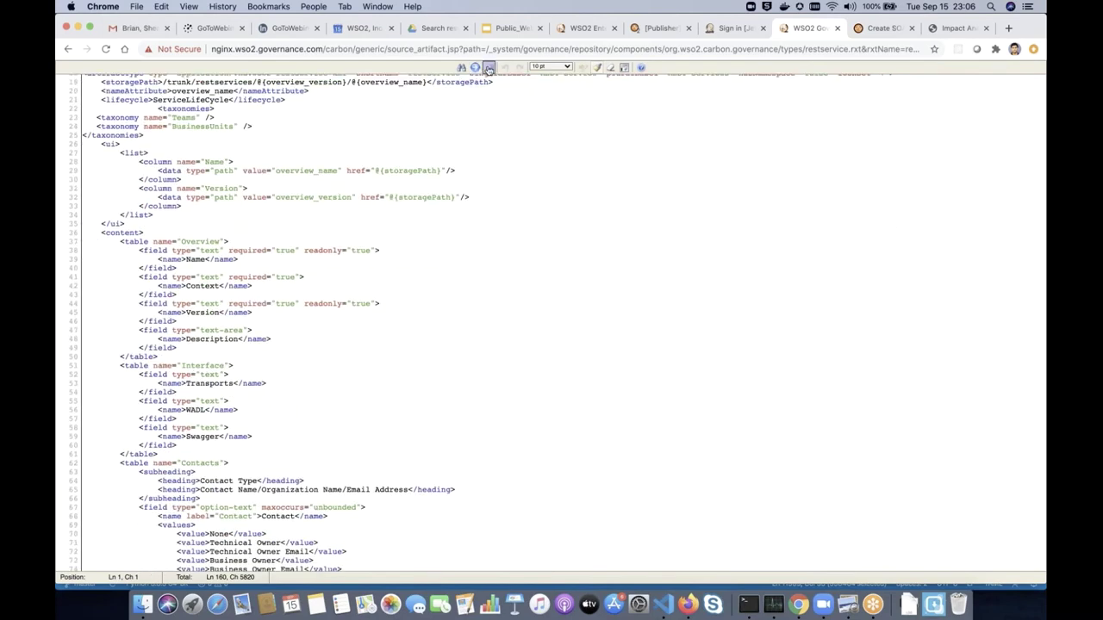
{"action": "left_click", "coordinate": [488, 68]}
{"action": "left_click", "coordinate": [264, 373]}
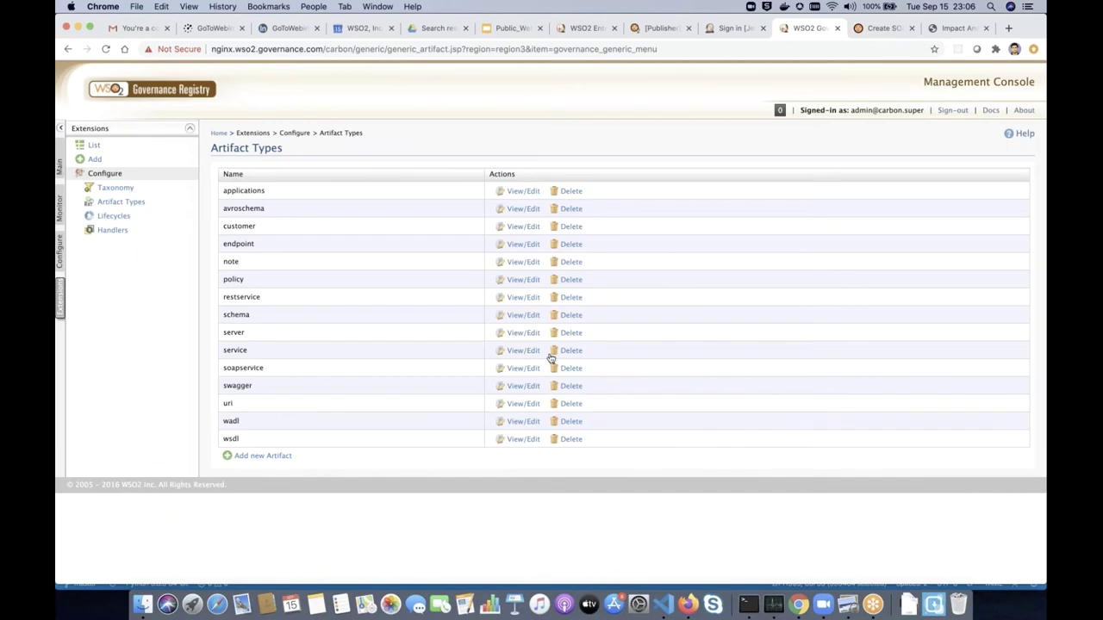
Review the Namespace field lines in the soapservice RXT source, then go back to the Add SOAP Service form
{"action": "left_click", "coordinate": [523, 369]}
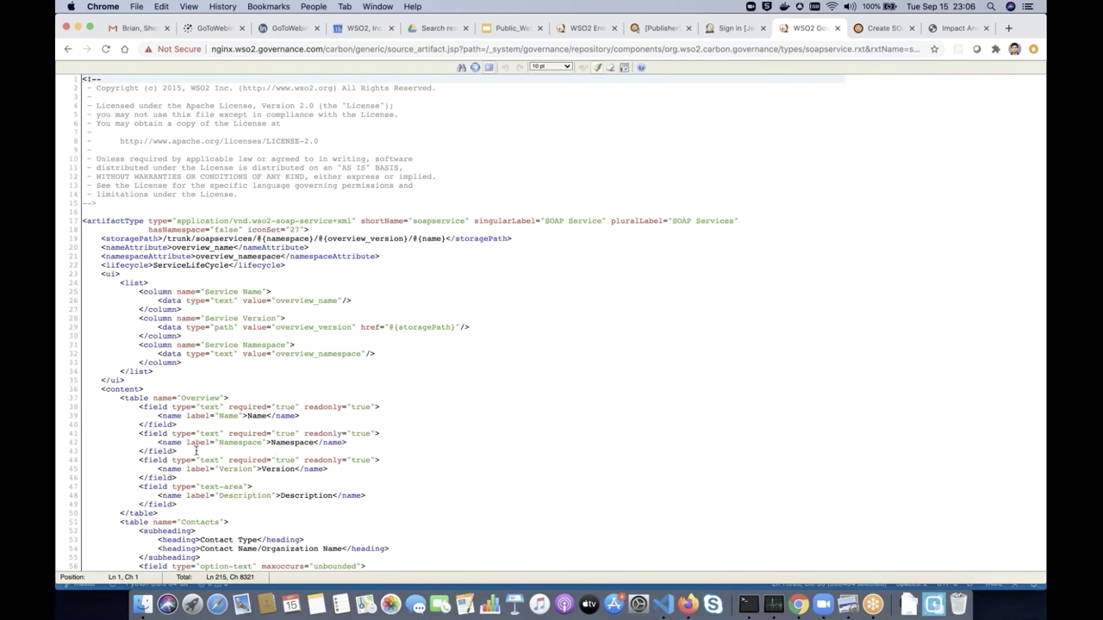
{"action": "left_click_drag", "start_coordinate": [192, 449], "coordinate": [111, 433]}
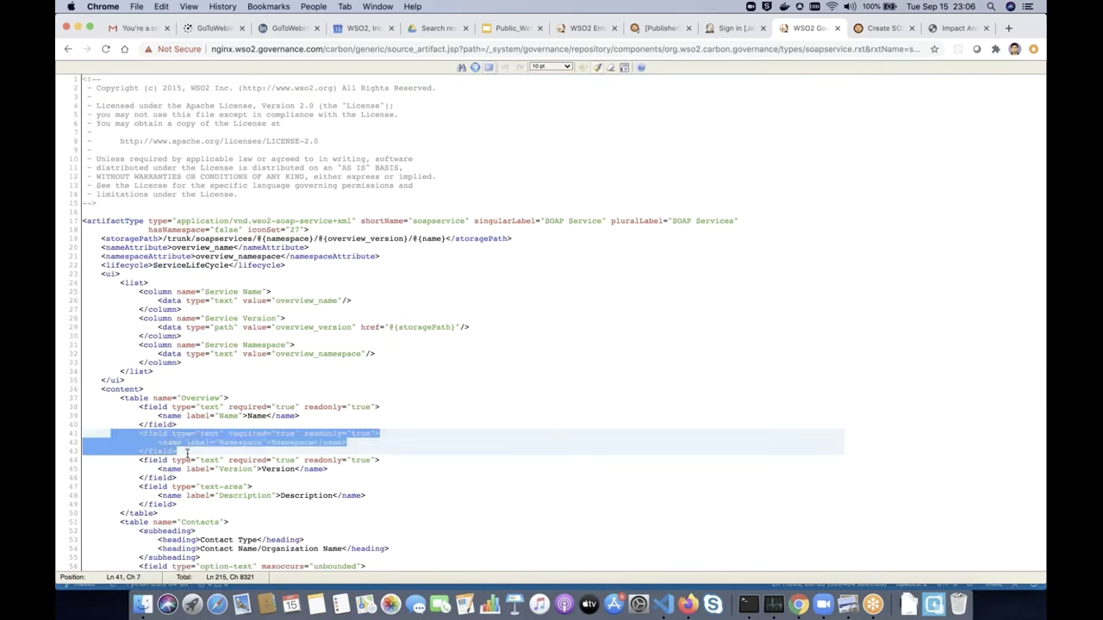
{"action": "left_click", "coordinate": [187, 452]}
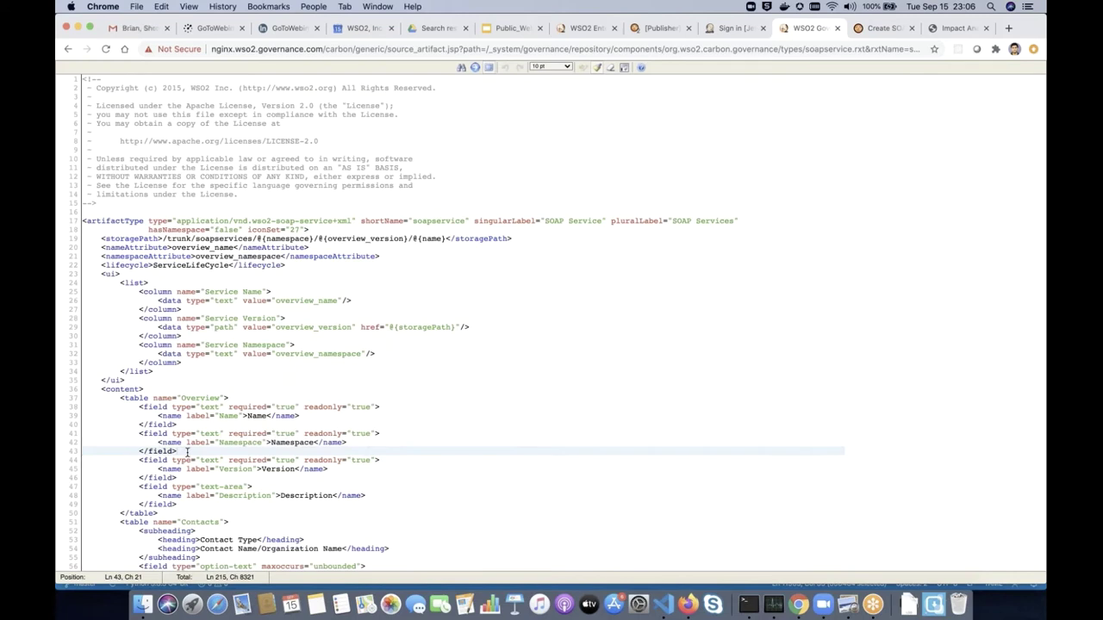
{"action": "left_click", "coordinate": [881, 31]}
{"action": "left_click", "coordinate": [446, 207]}
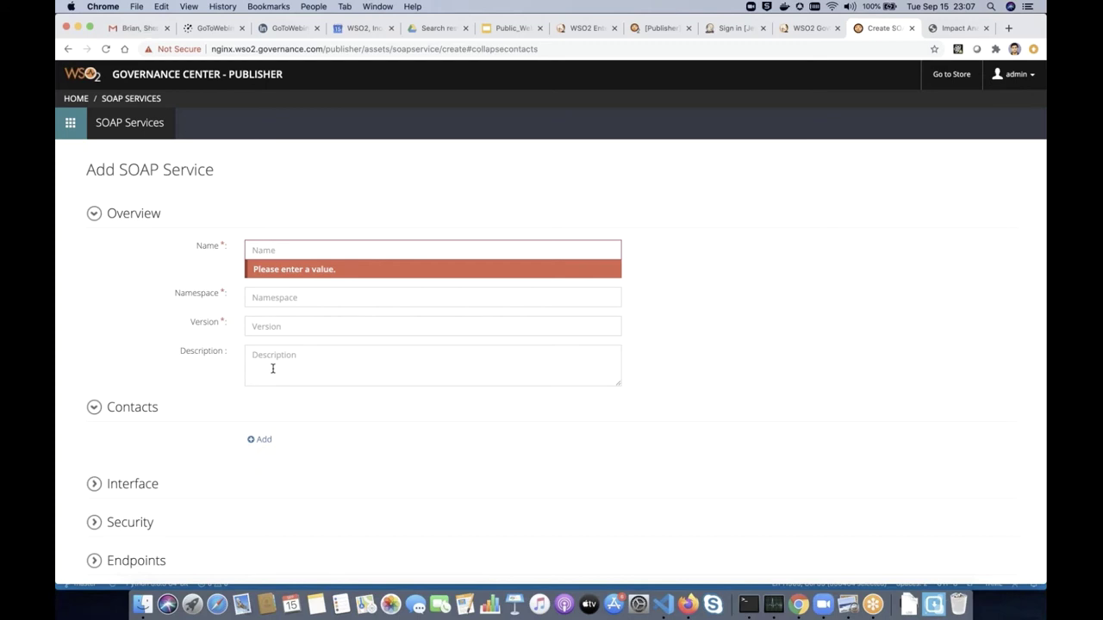
Add a blank contact row and compare its Contact Type choices against the soapservice source
{"action": "left_click", "coordinate": [263, 439]}
{"action": "left_click", "coordinate": [355, 489]}
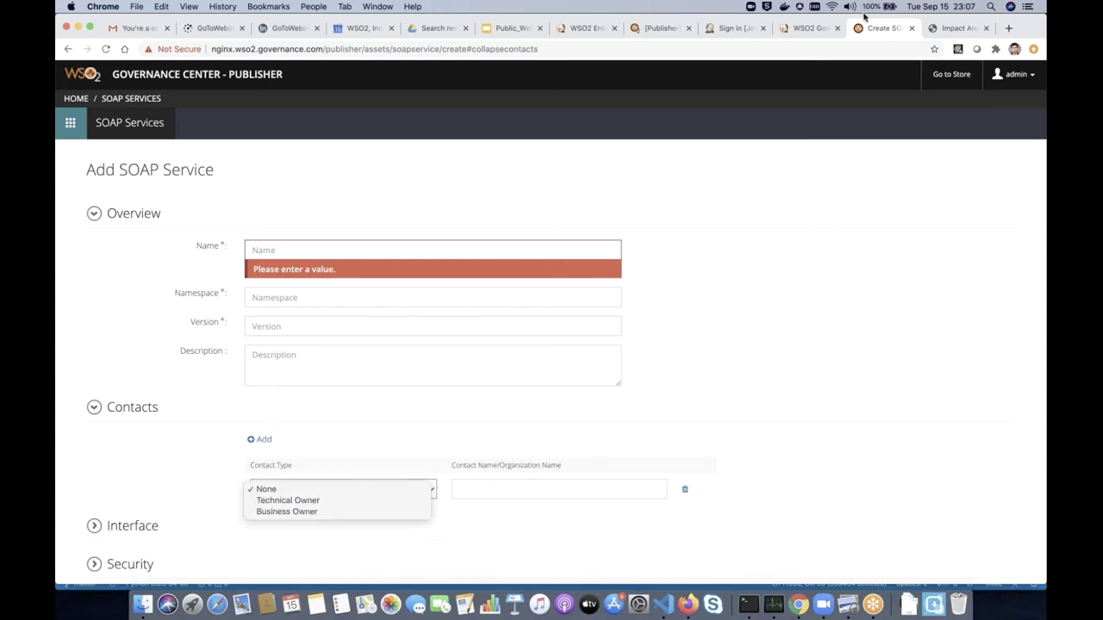
{"action": "key", "text": "Escape"}
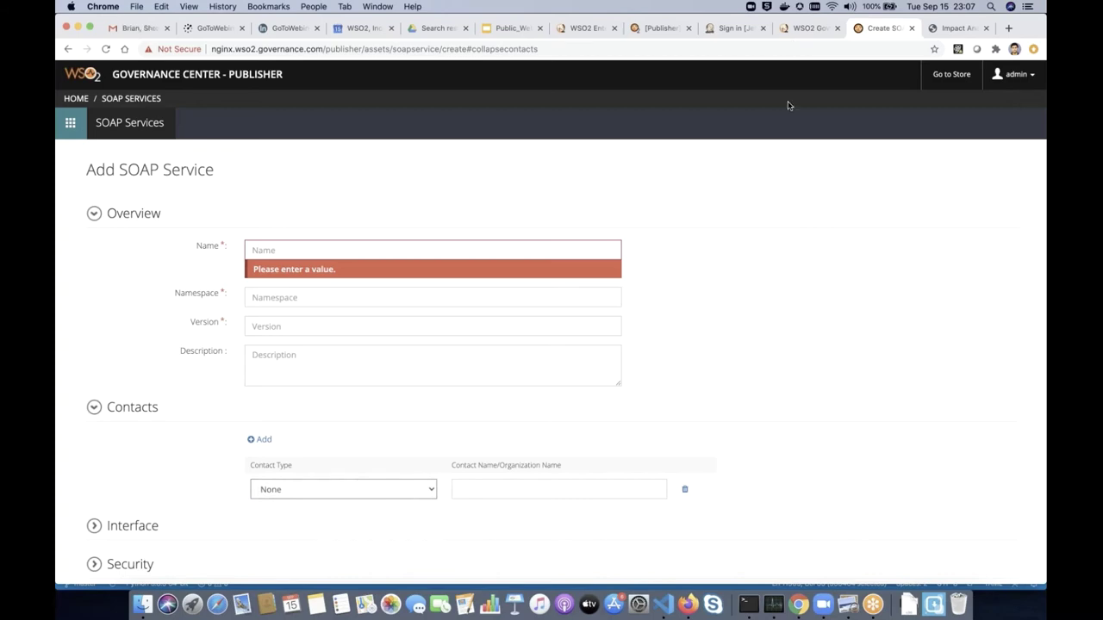
{"action": "left_click", "coordinate": [807, 28]}
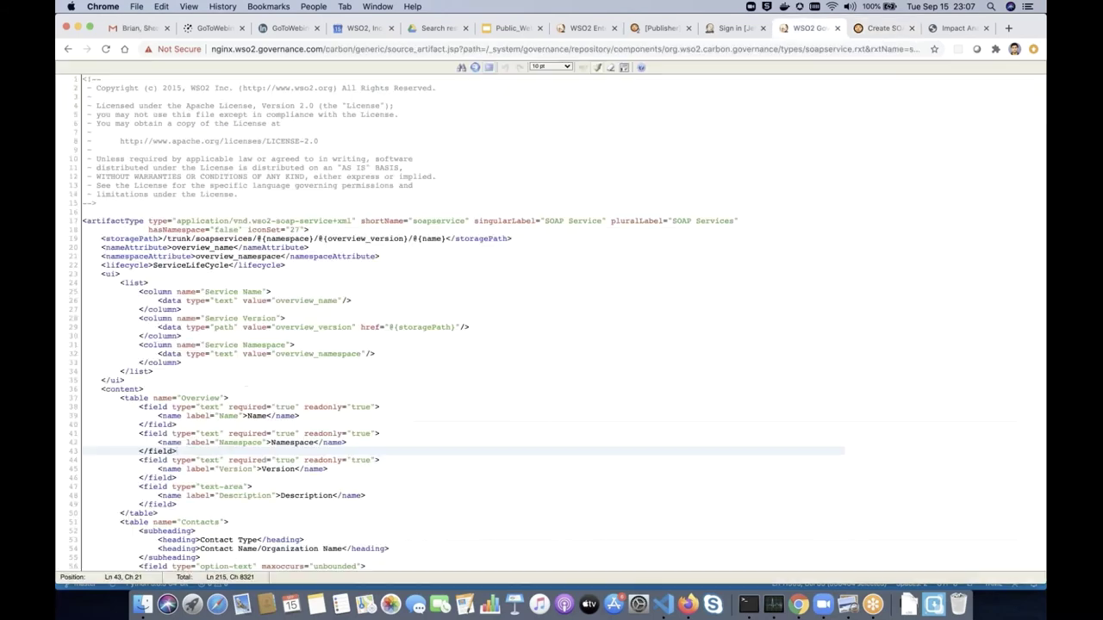
{"action": "scroll", "coordinate": [204, 426], "scroll_direction": "down", "scroll_amount": 5}
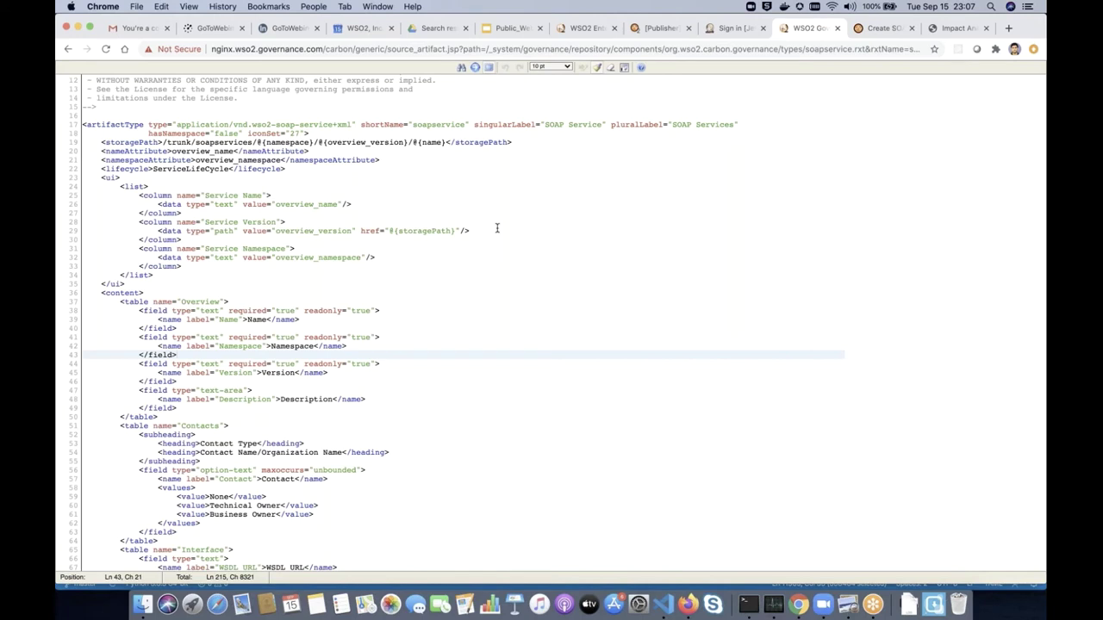
{"action": "left_click", "coordinate": [880, 28]}
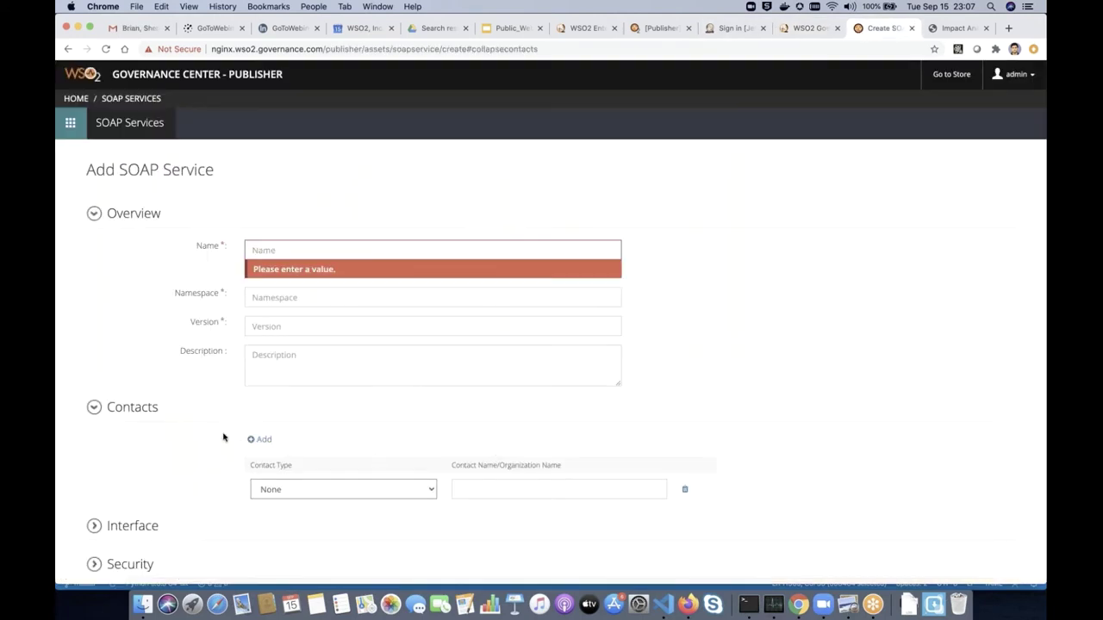
{"action": "left_click", "coordinate": [357, 490]}
{"action": "left_click", "coordinate": [180, 465]}
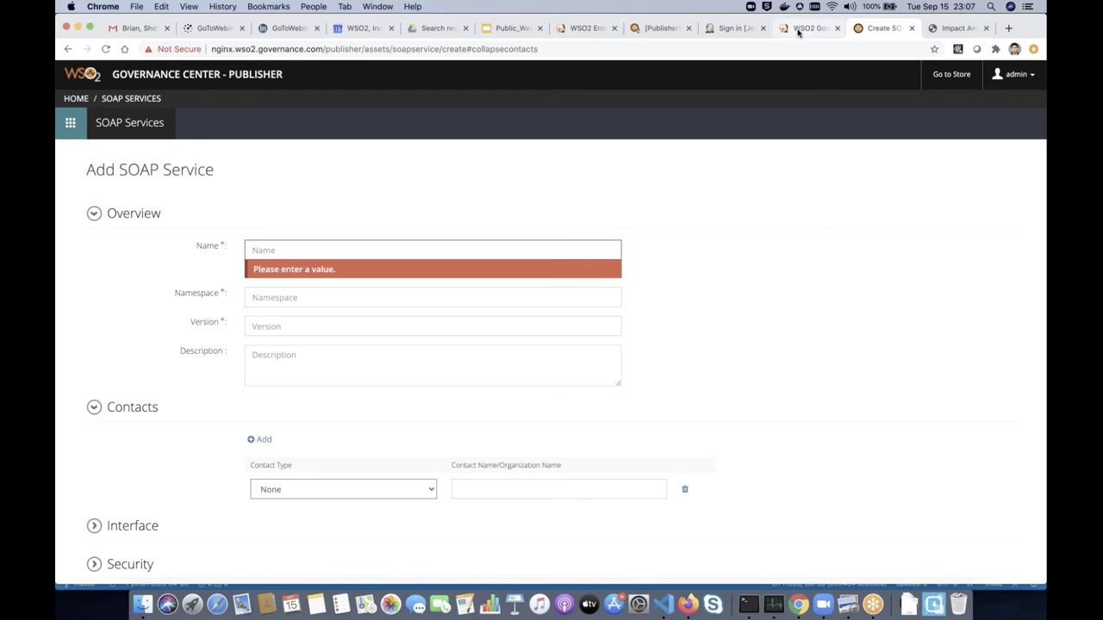
Go from the SOAP services list to REST Services and open AccountandTransactionAPISpecification
{"action": "left_click", "coordinate": [138, 124]}
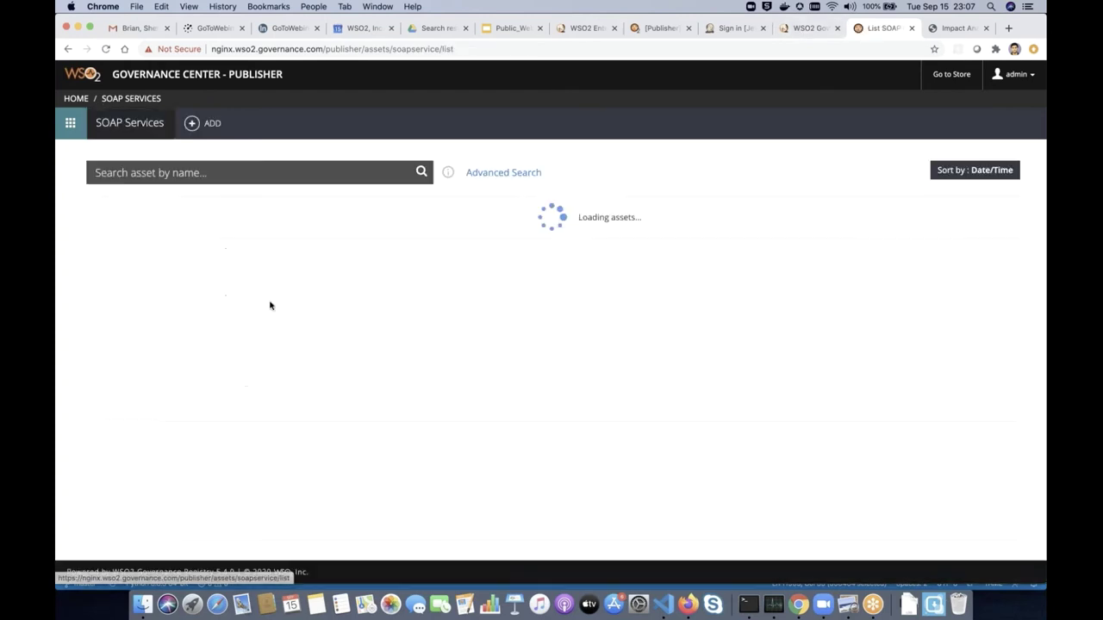
{"action": "left_click", "coordinate": [71, 127]}
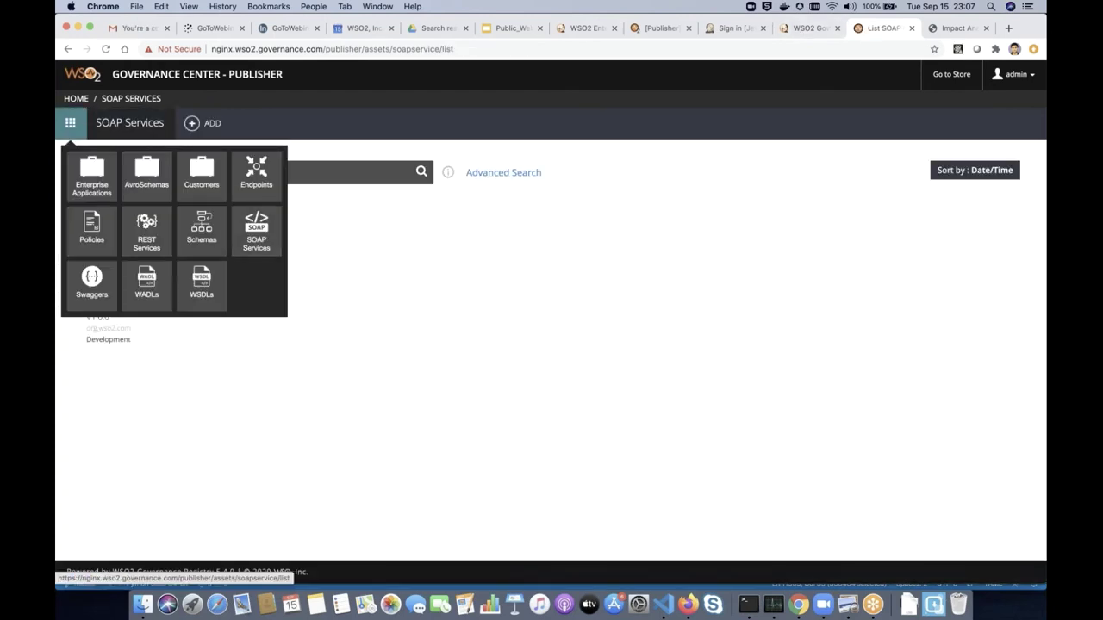
{"action": "left_click", "coordinate": [148, 244]}
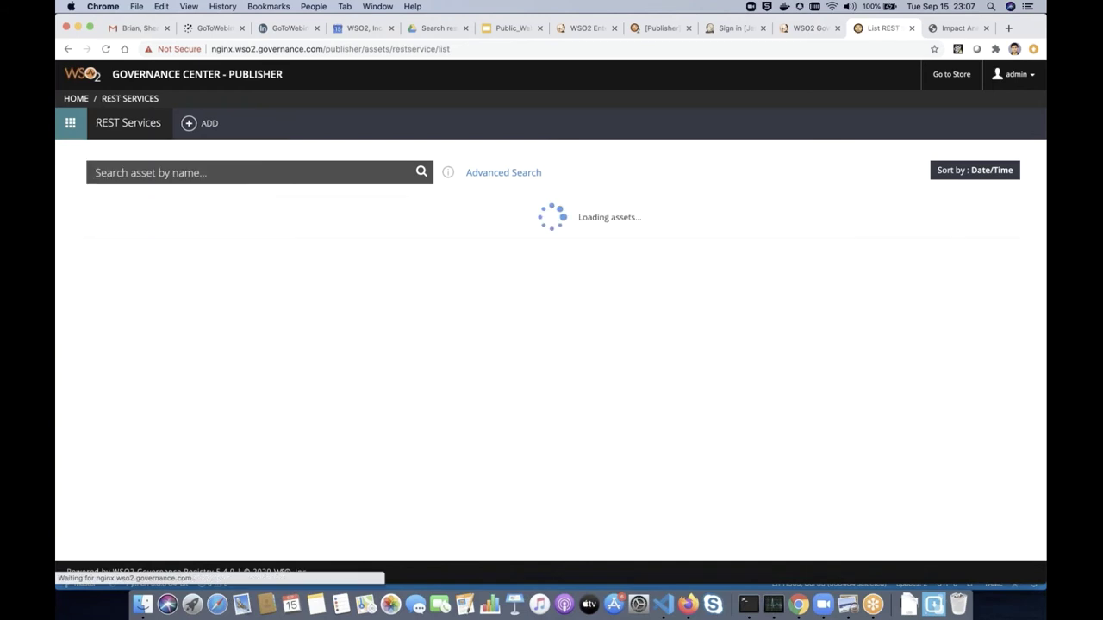
{"action": "left_click", "coordinate": [129, 249]}
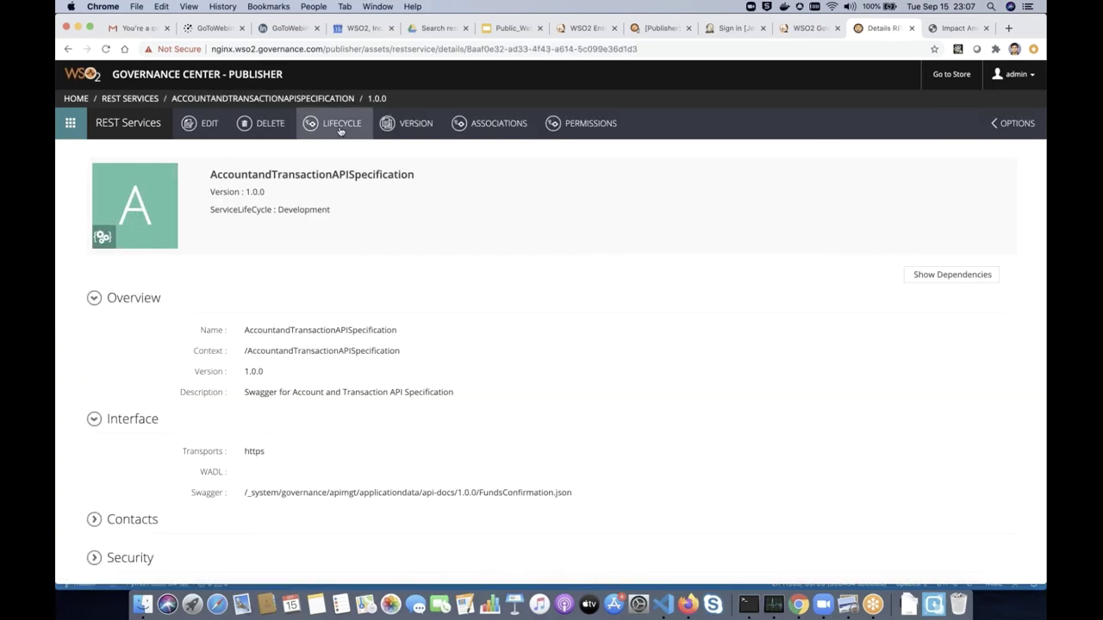
Edit the REST service and add a Technical Owner contact using the suggested contact e-mail
{"action": "left_click", "coordinate": [203, 130]}
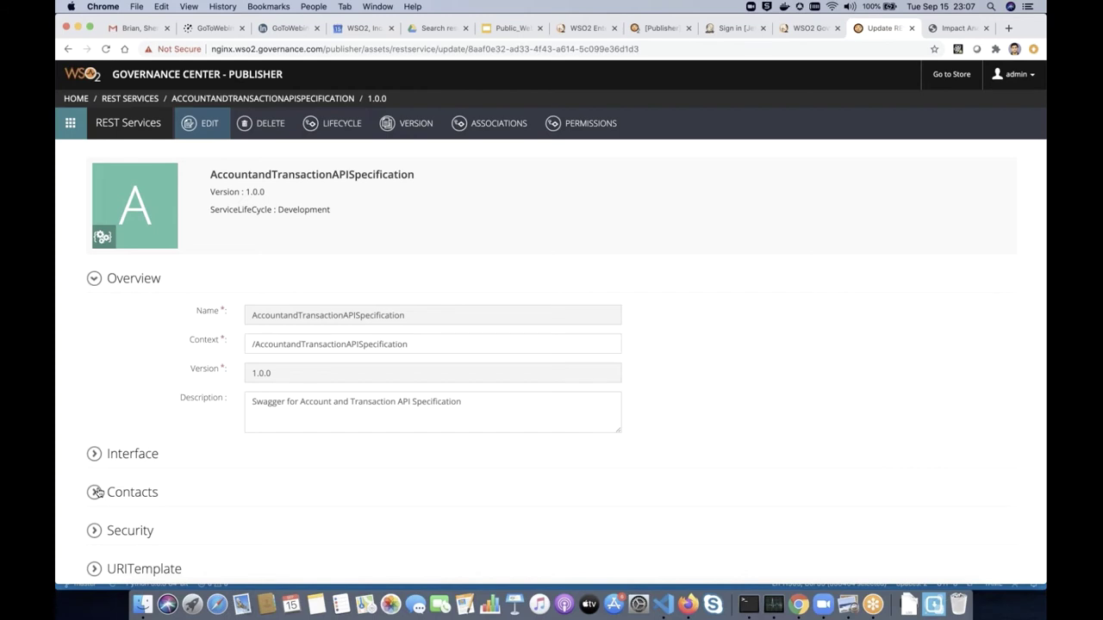
{"action": "left_click", "coordinate": [97, 493]}
{"action": "scroll", "coordinate": [315, 296], "scroll_direction": "down", "scroll_amount": 5}
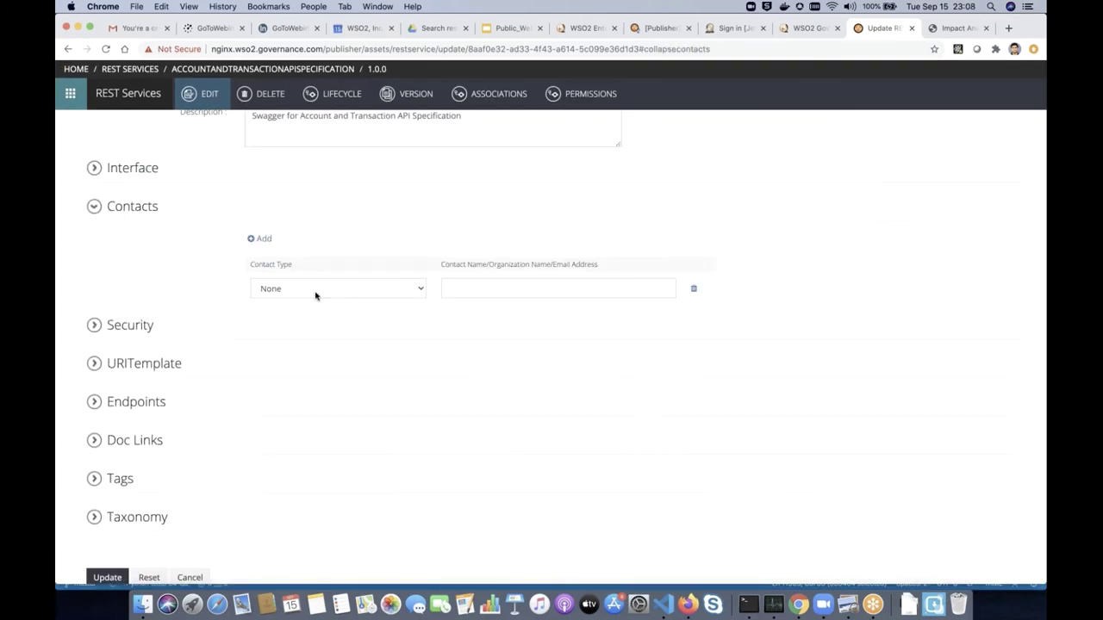
{"action": "left_click", "coordinate": [315, 295]}
{"action": "left_click", "coordinate": [315, 298]}
{"action": "left_click", "coordinate": [487, 289]}
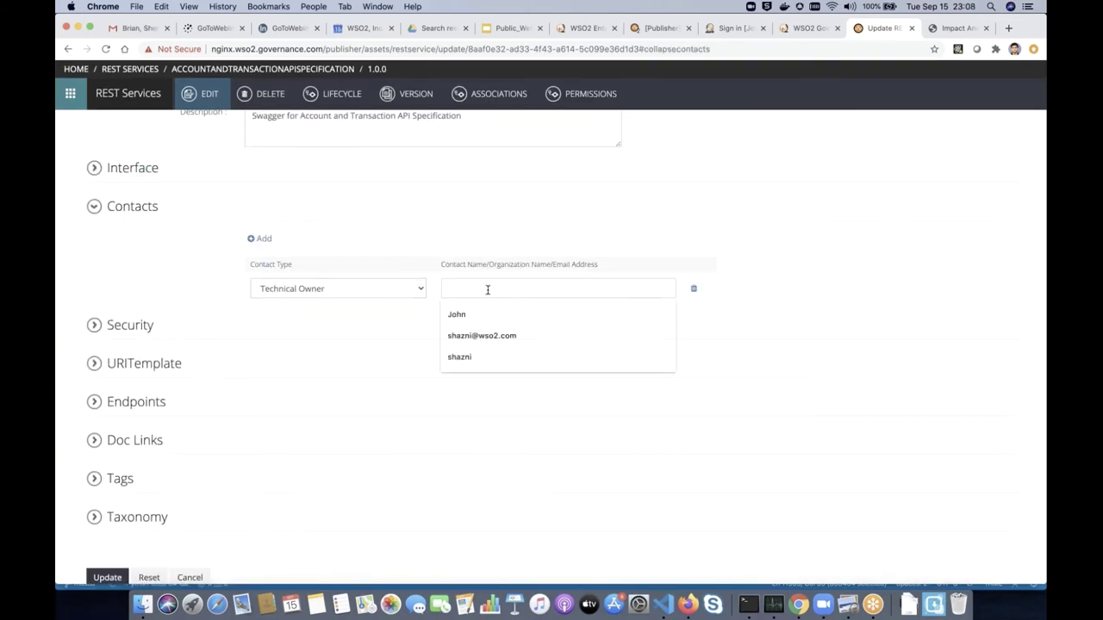
{"action": "type", "text": "shazni"}
{"action": "key", "text": "Down"}
{"action": "key", "text": "Return"}
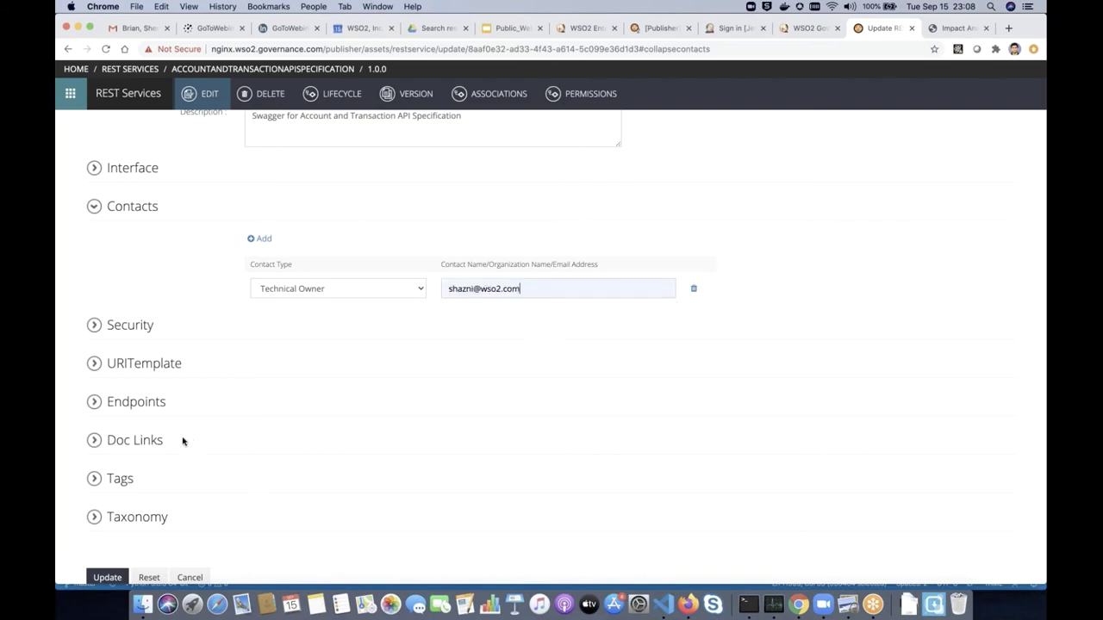
Save the REST service and expand Contacts to confirm the Technical Owner entry
{"action": "left_click", "coordinate": [106, 577]}
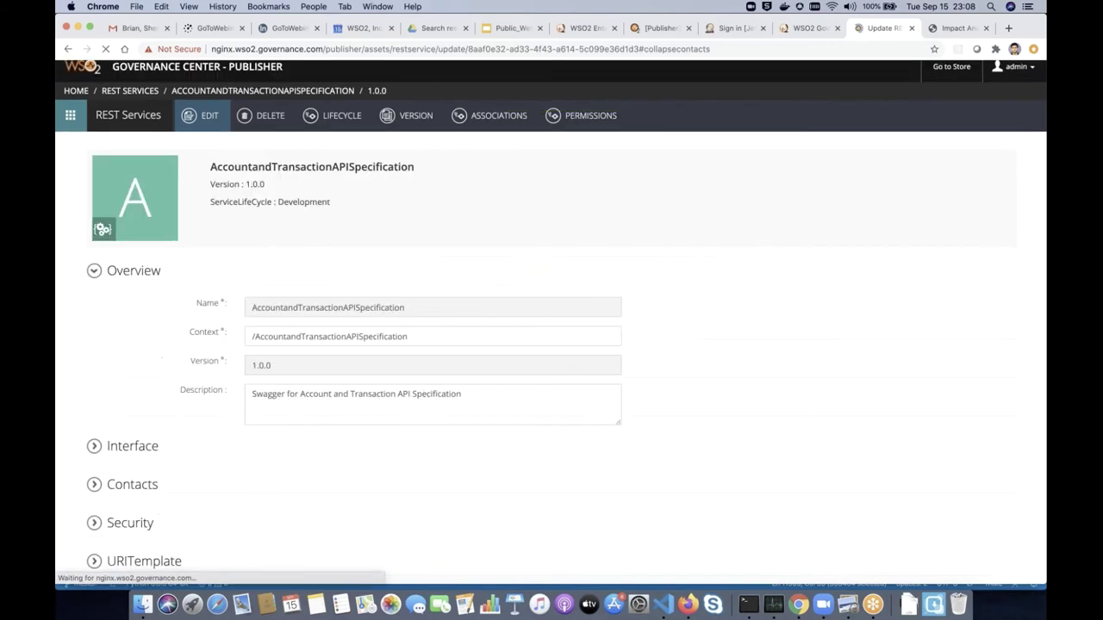
{"action": "left_click", "coordinate": [93, 488]}
{"action": "scroll", "coordinate": [489, 264], "scroll_direction": "down", "scroll_amount": 4}
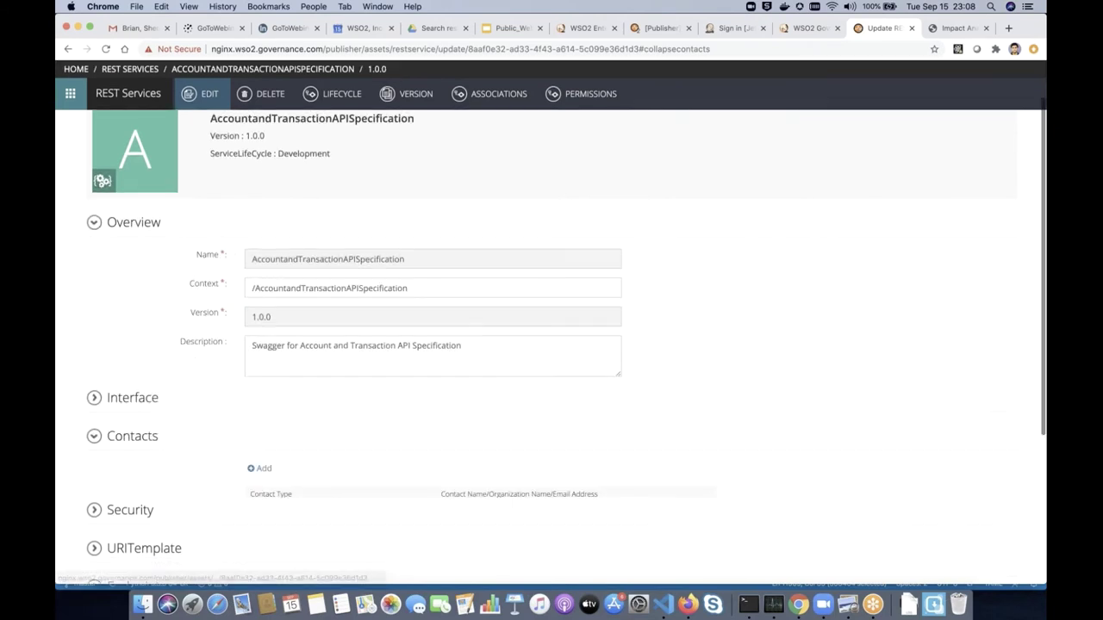
{"action": "scroll", "coordinate": [470, 266], "scroll_direction": "up", "scroll_amount": 5}
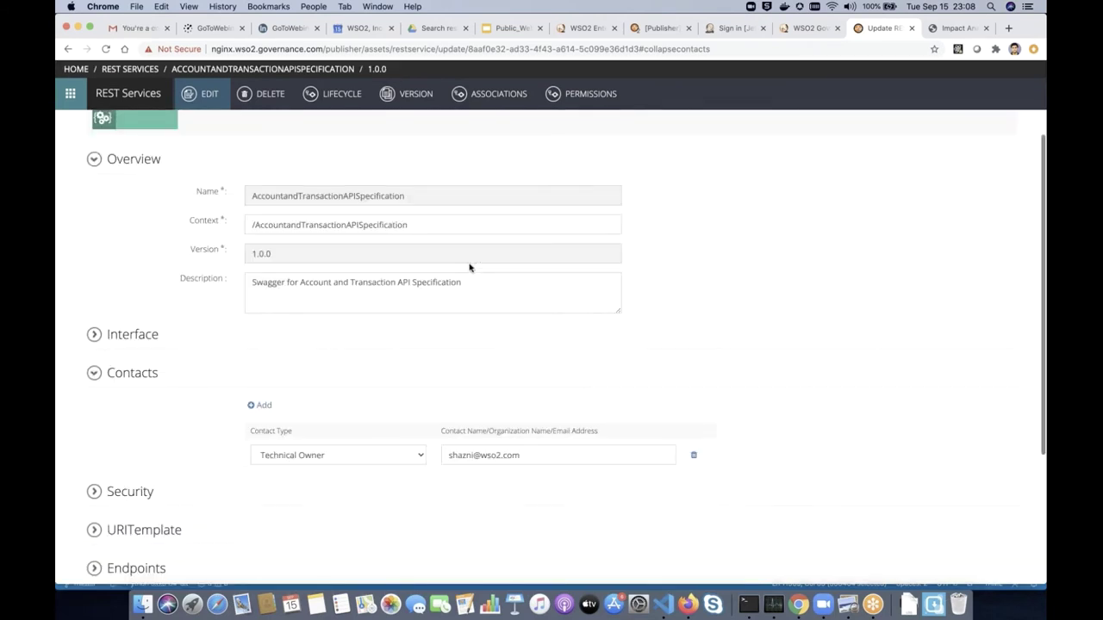
{"action": "scroll", "coordinate": [469, 267], "scroll_direction": "down", "scroll_amount": 1}
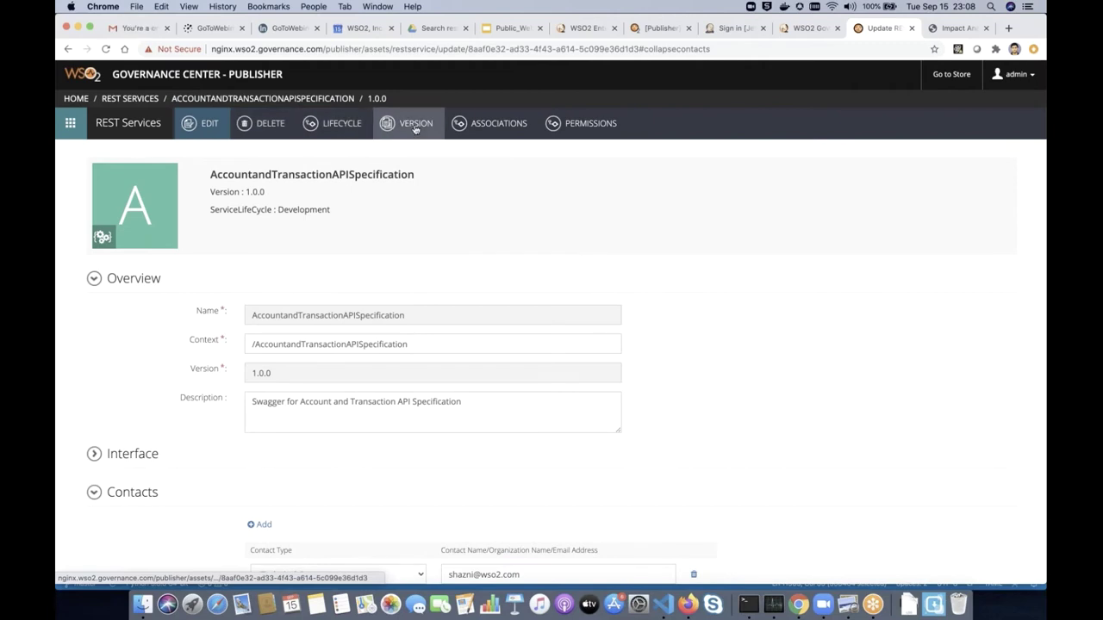
On the lifecycle page, tick Code Completed, WSDL, Schema Created and QoS Created
{"action": "left_click", "coordinate": [342, 127]}
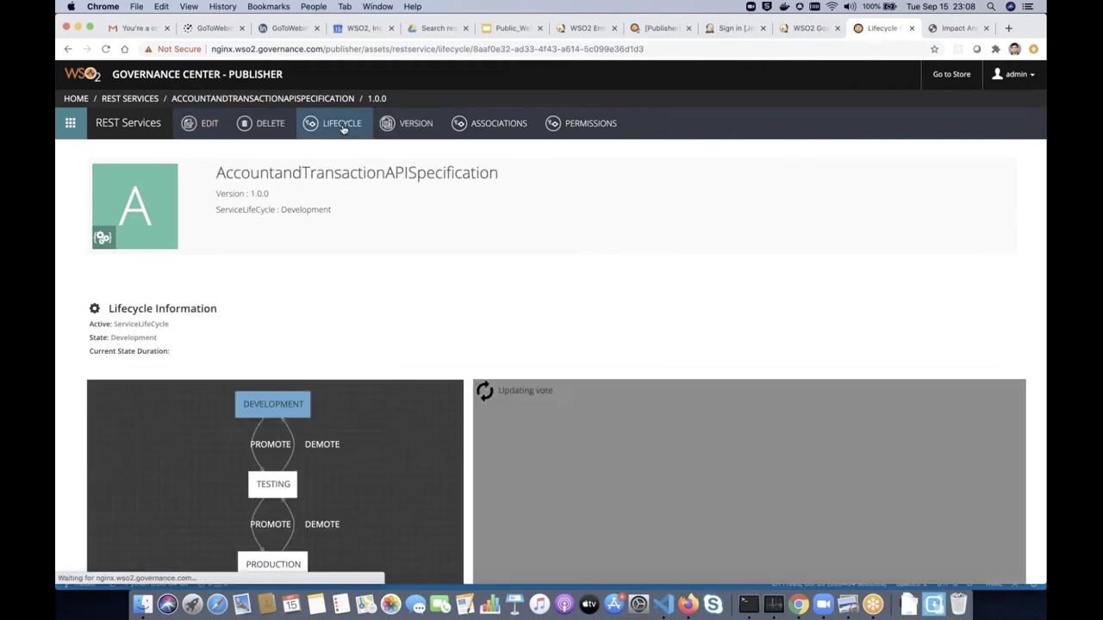
{"action": "scroll", "coordinate": [332, 290], "scroll_direction": "down", "scroll_amount": 1}
{"action": "scroll", "coordinate": [331, 289], "scroll_direction": "down", "scroll_amount": 1}
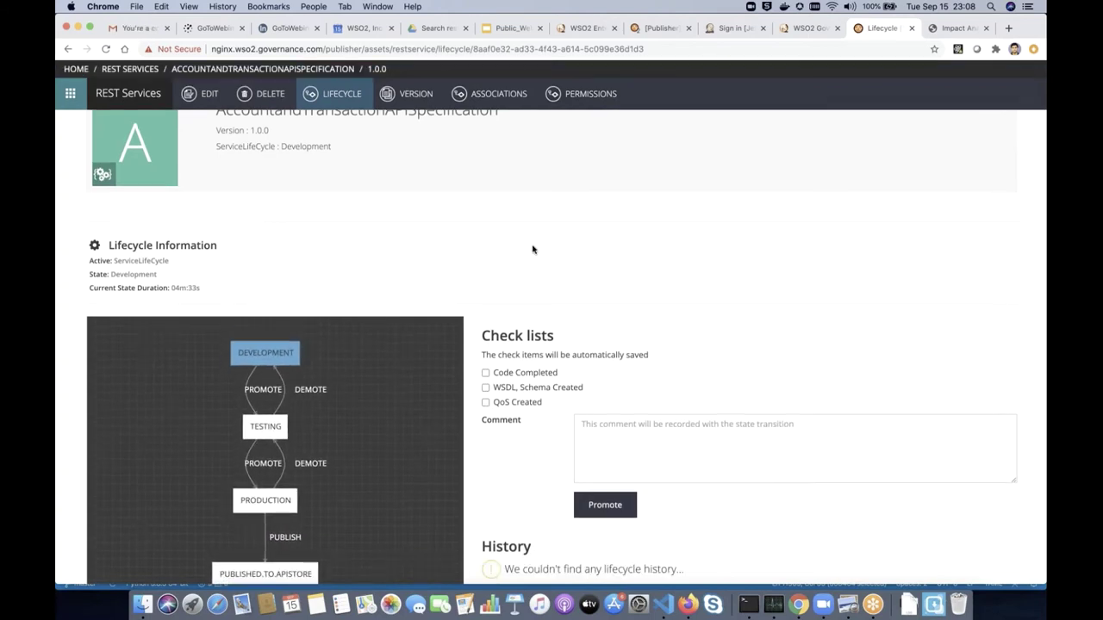
{"action": "scroll", "coordinate": [532, 250], "scroll_direction": "down", "scroll_amount": 2}
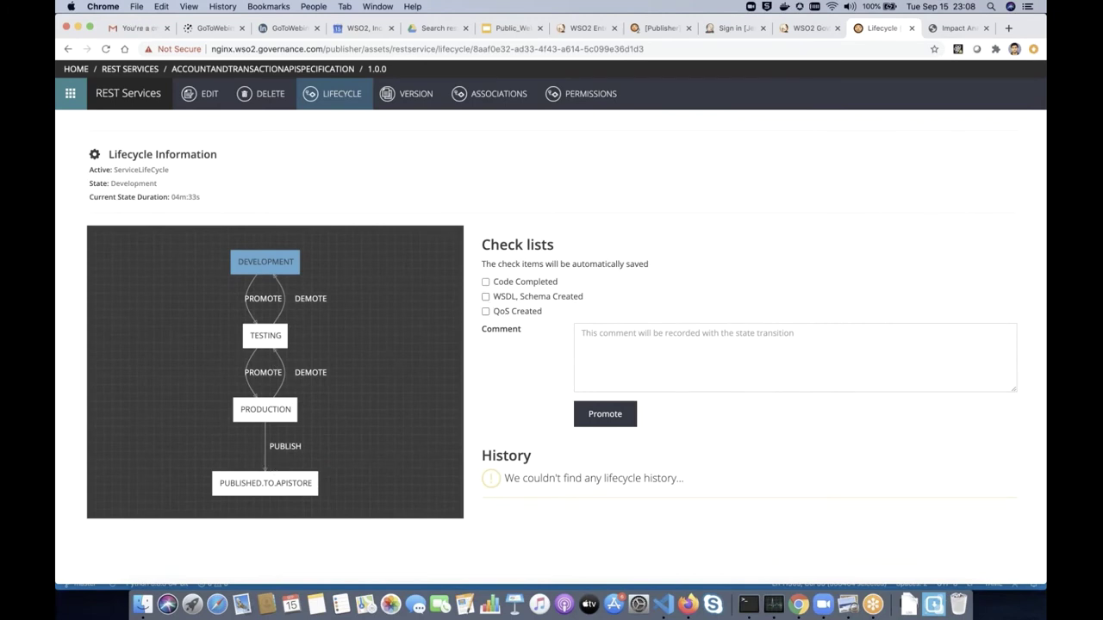
{"action": "left_click", "coordinate": [485, 311]}
{"action": "left_click", "coordinate": [485, 297]}
{"action": "left_click", "coordinate": [486, 312]}
Promote the service to Testing with the comment 'Moving testing stage'
{"action": "left_click", "coordinate": [626, 344]}
{"action": "type", "text": "Moving "}
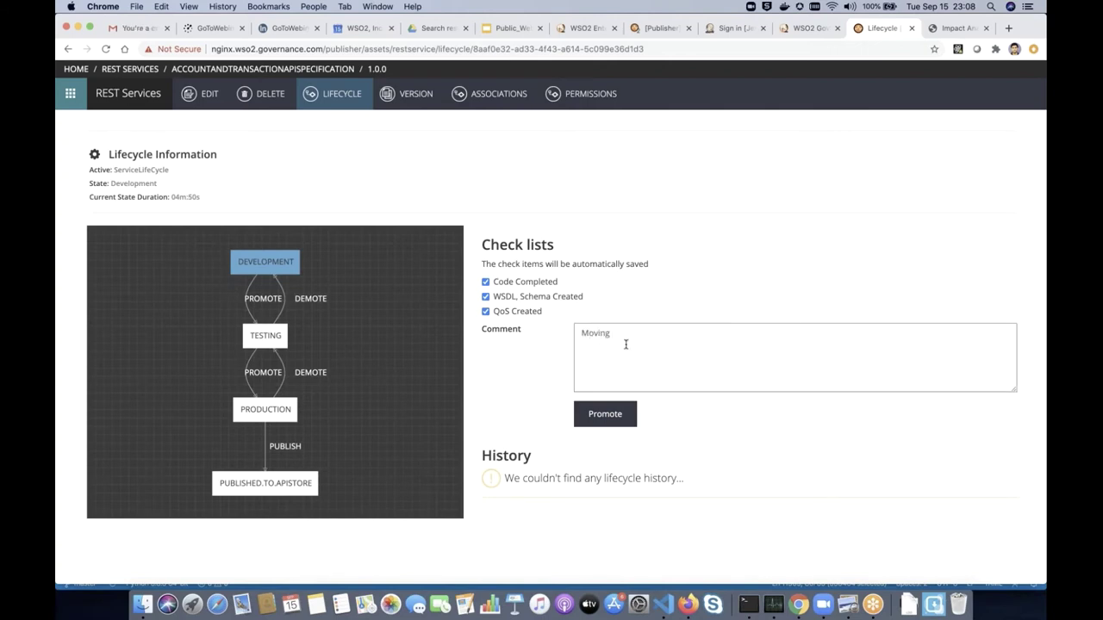
{"action": "type", "text": "testui"}
{"action": "key", "text": "BackSpace"}
{"action": "type", "text": "ing stage"}
{"action": "left_click", "coordinate": [606, 417]}
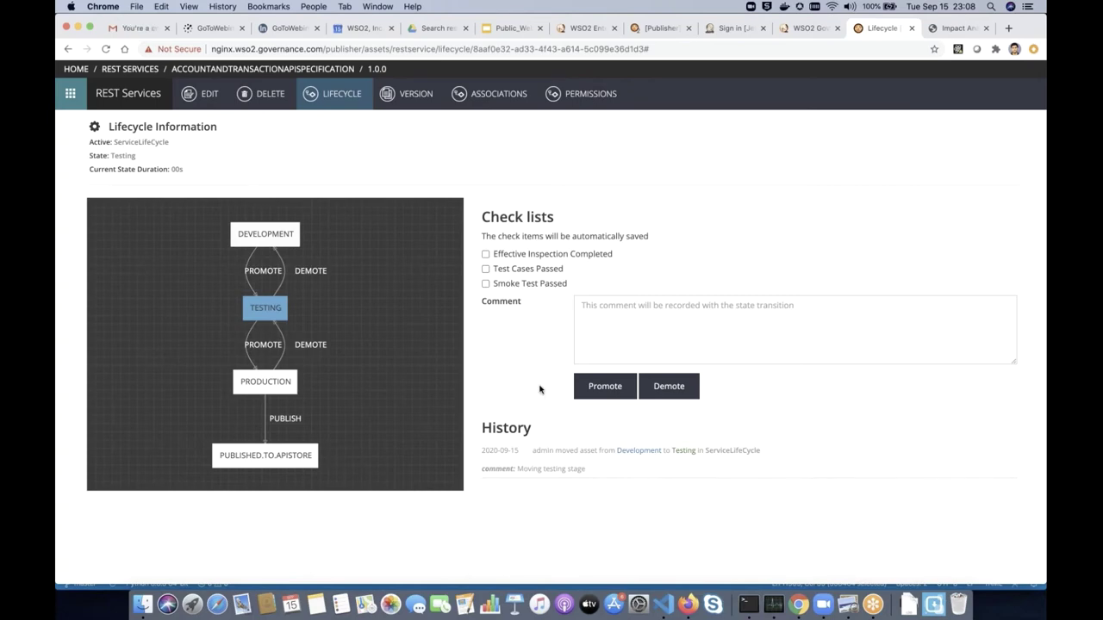
{"action": "scroll", "coordinate": [539, 388], "scroll_direction": "up", "scroll_amount": 5}
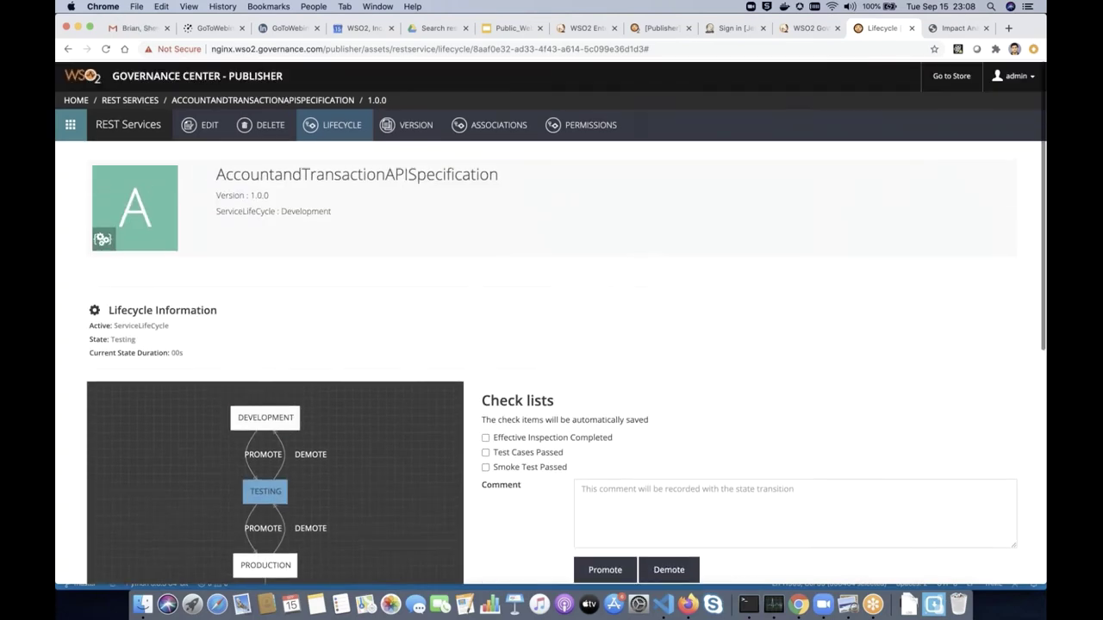
{"action": "scroll", "coordinate": [642, 407], "scroll_direction": "down", "scroll_amount": 4}
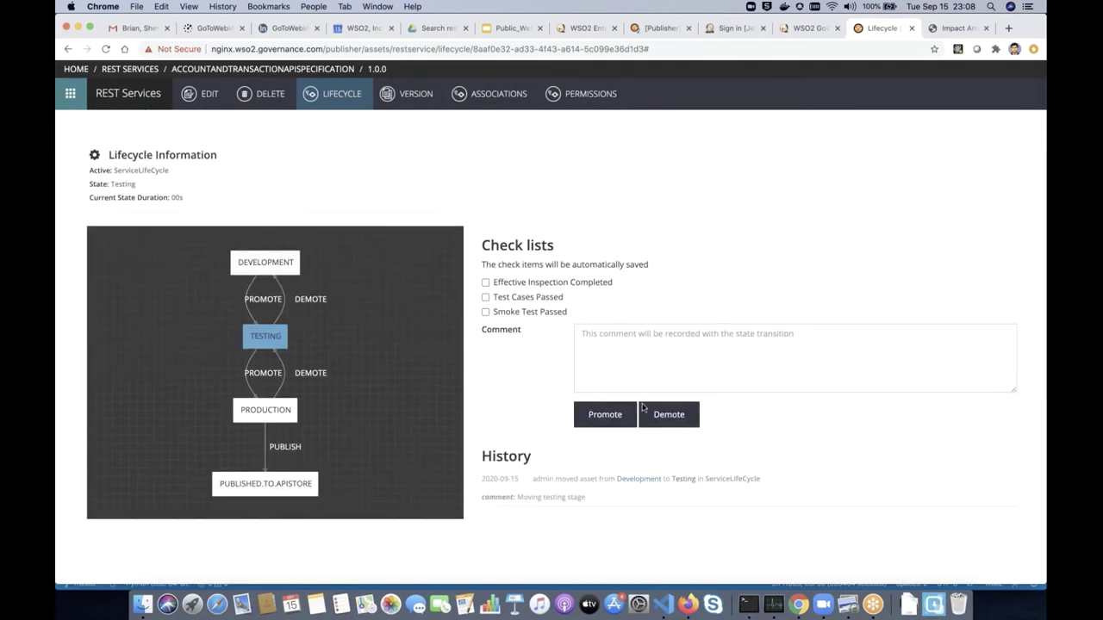
{"action": "scroll", "coordinate": [753, 248], "scroll_direction": "up", "scroll_amount": 1}
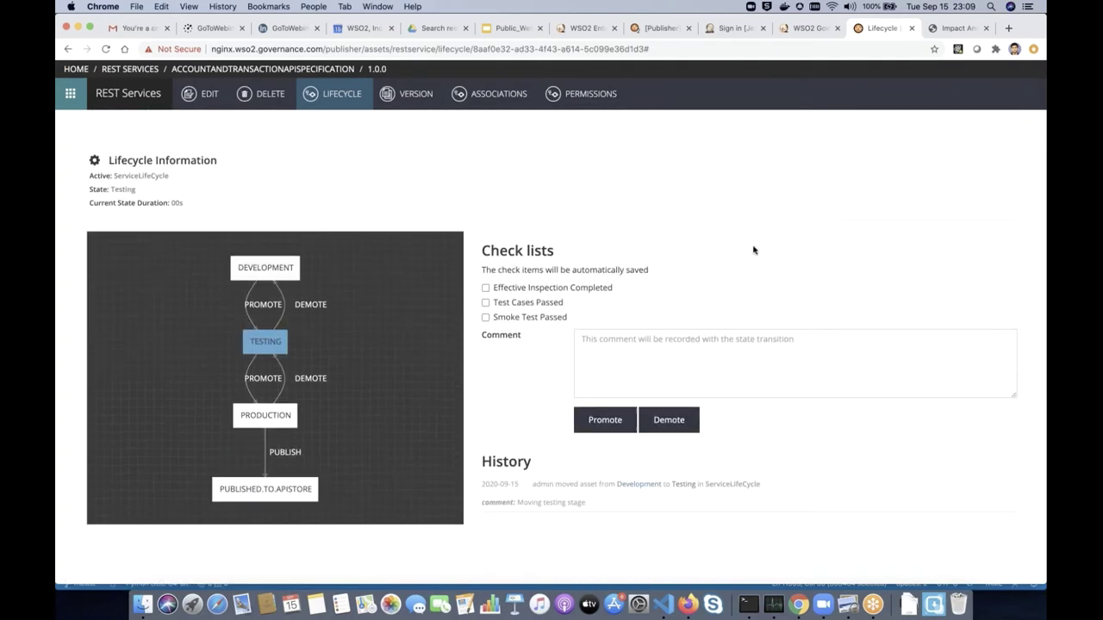
{"action": "scroll", "coordinate": [753, 250], "scroll_direction": "up", "scroll_amount": 3}
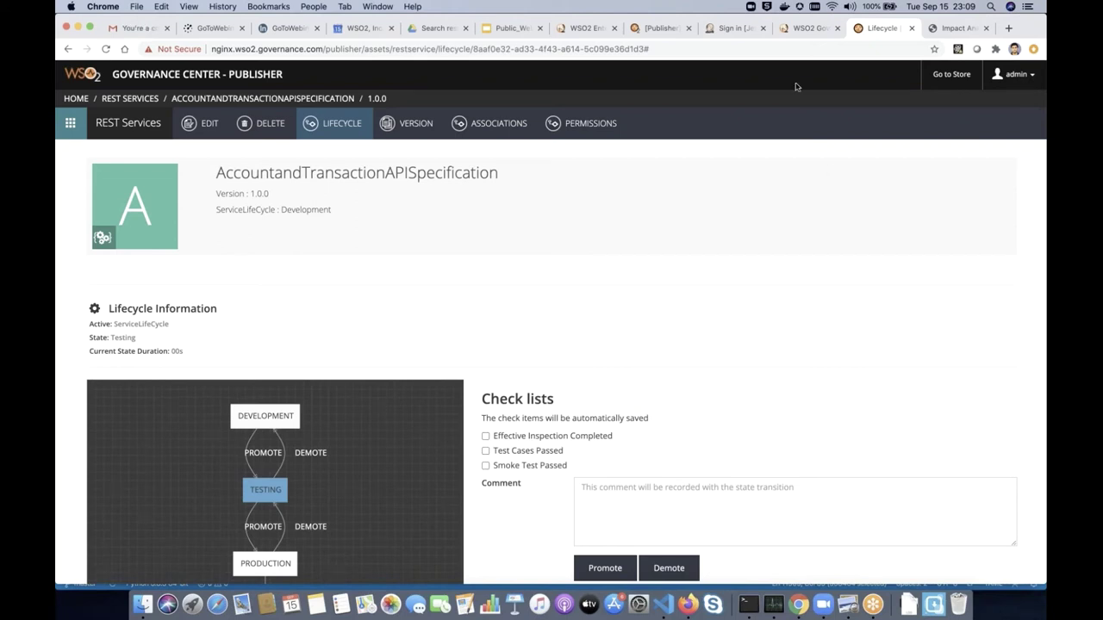
{"action": "left_click", "coordinate": [799, 29]}
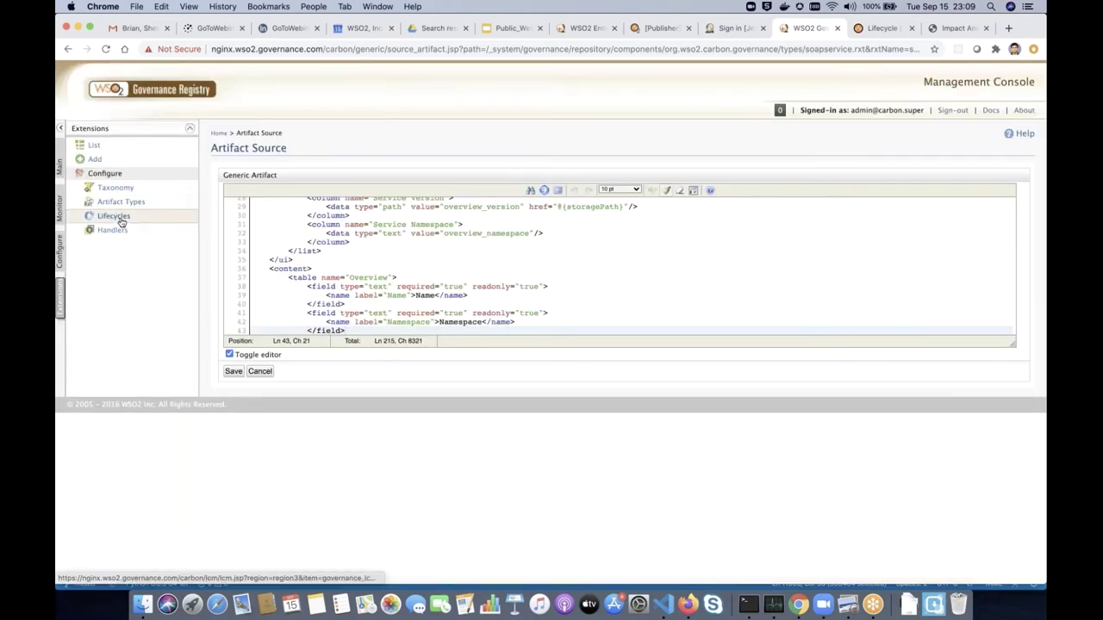
View the ServiceLifeCycle source full-screen and inspect its Development state on line 24
{"action": "left_click", "coordinate": [119, 219]}
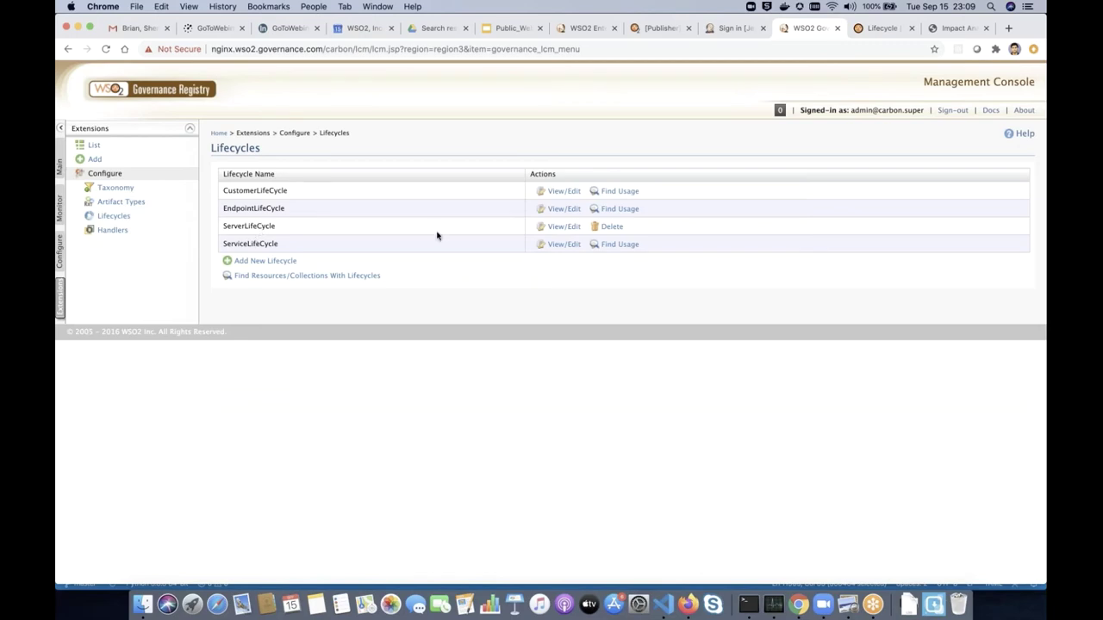
{"action": "left_click", "coordinate": [562, 245]}
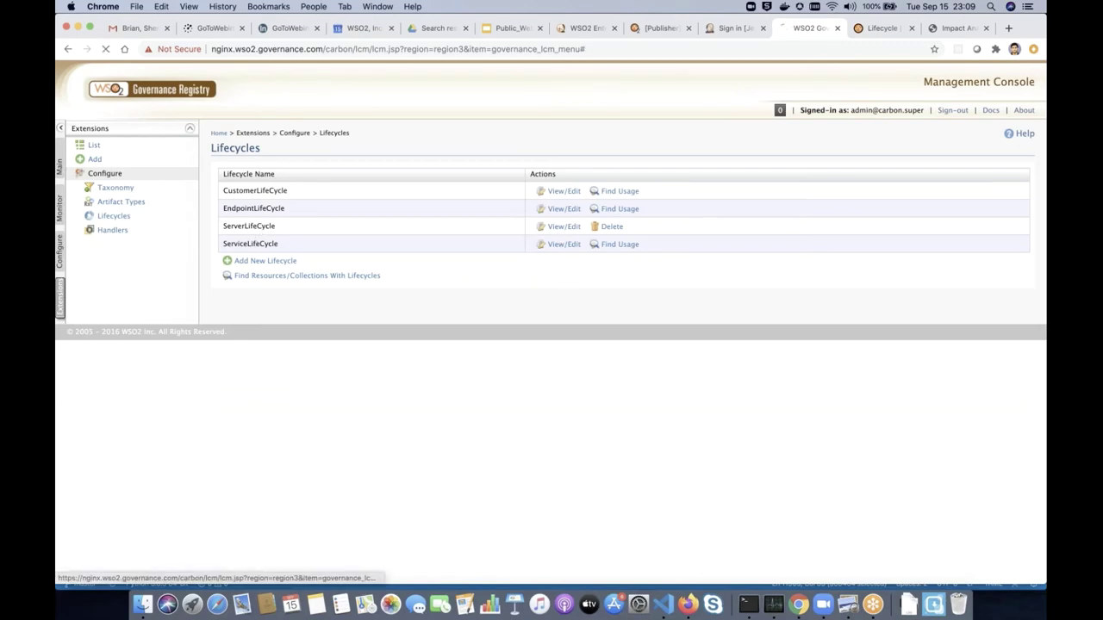
{"action": "left_click", "coordinate": [557, 190]}
{"action": "scroll", "coordinate": [243, 442], "scroll_direction": "down", "scroll_amount": 5}
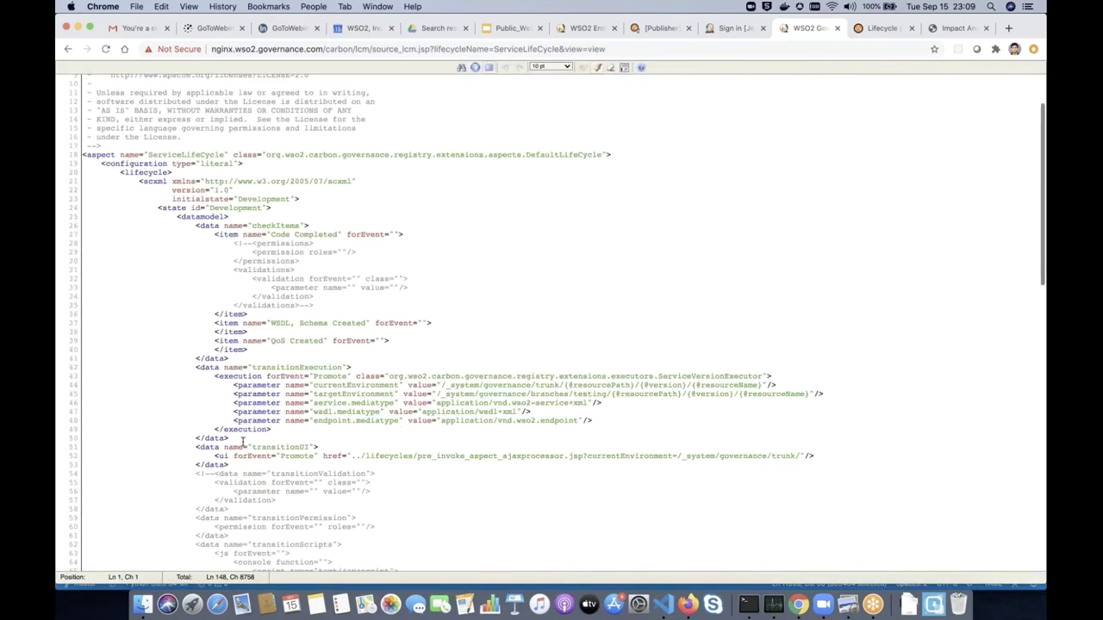
{"action": "left_click", "coordinate": [226, 172]}
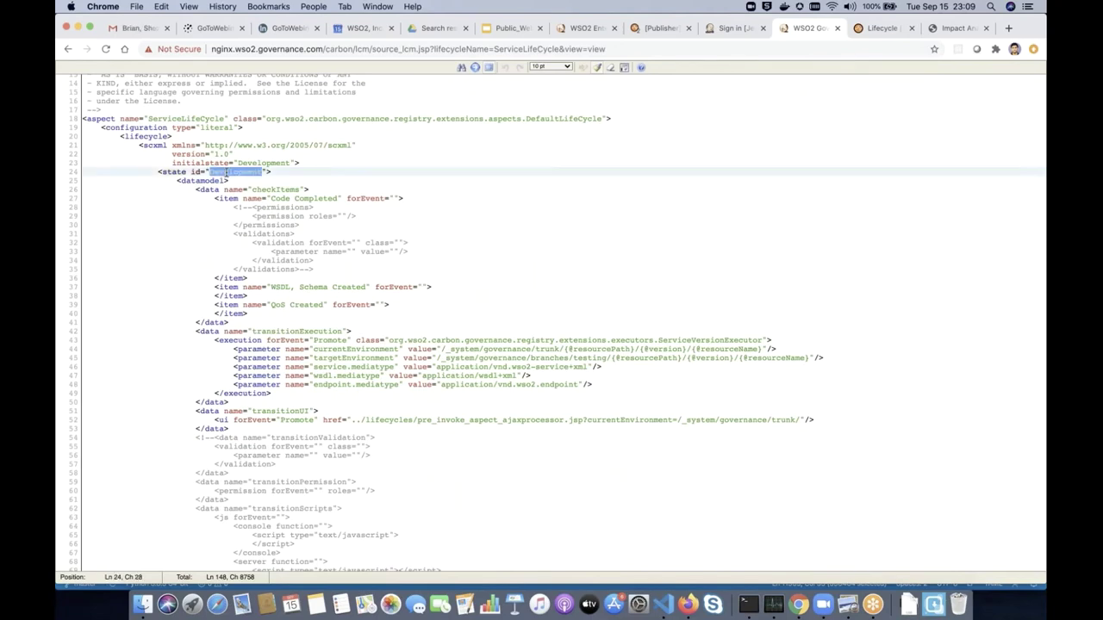
{"action": "scroll", "coordinate": [225, 172], "scroll_direction": "down", "scroll_amount": 7}
{"action": "scroll", "coordinate": [226, 172], "scroll_direction": "down", "scroll_amount": 15}
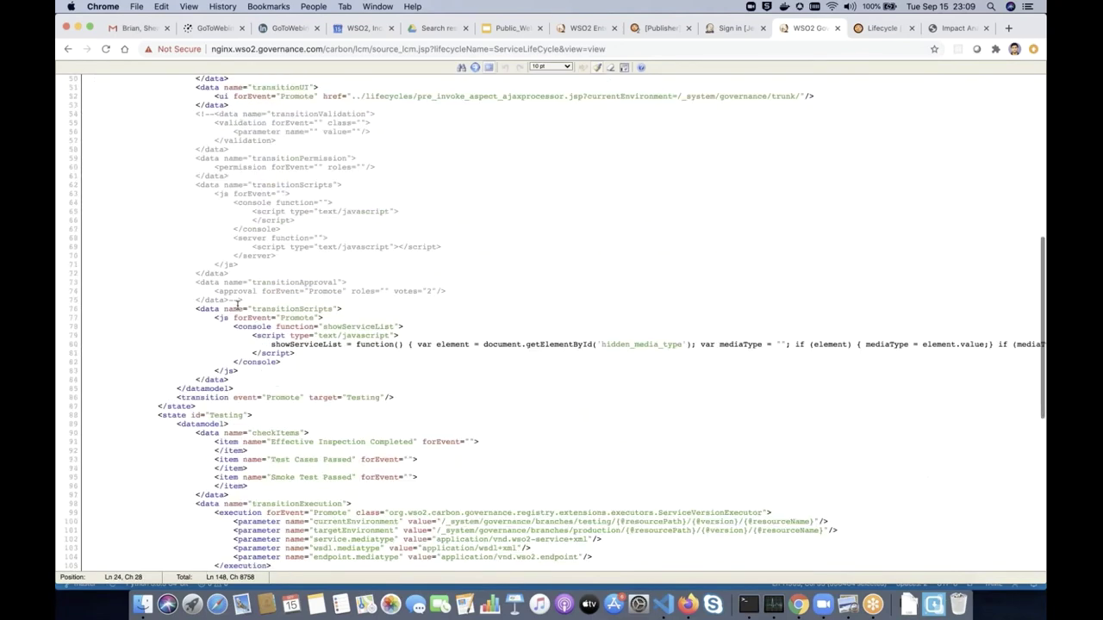
{"action": "scroll", "coordinate": [237, 422], "scroll_direction": "up", "scroll_amount": 20}
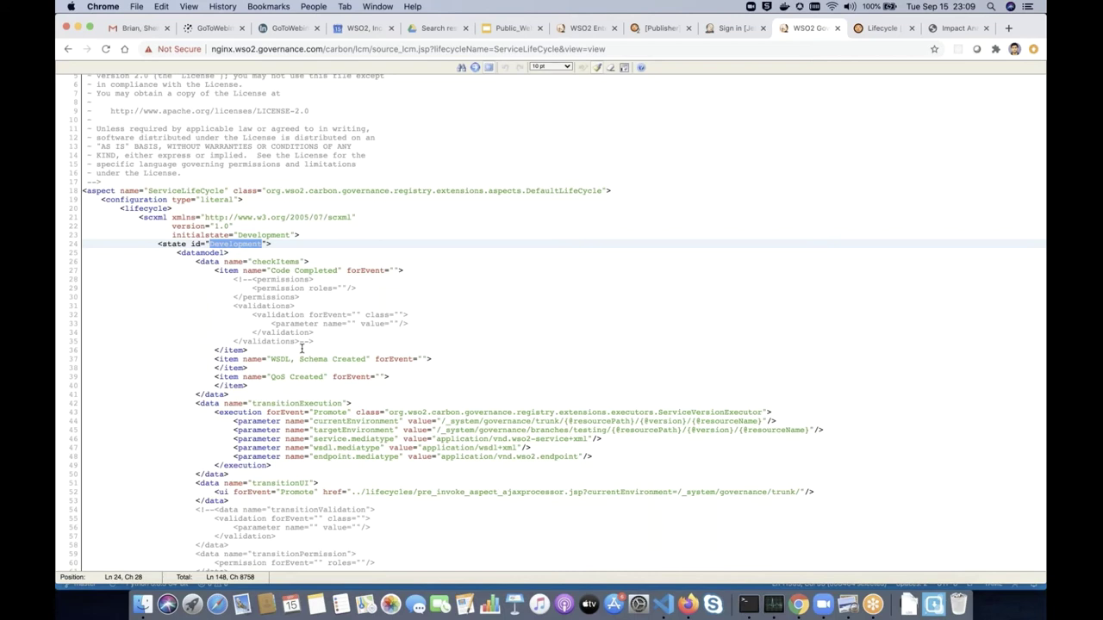
{"action": "scroll", "coordinate": [325, 327], "scroll_direction": "down", "scroll_amount": 5}
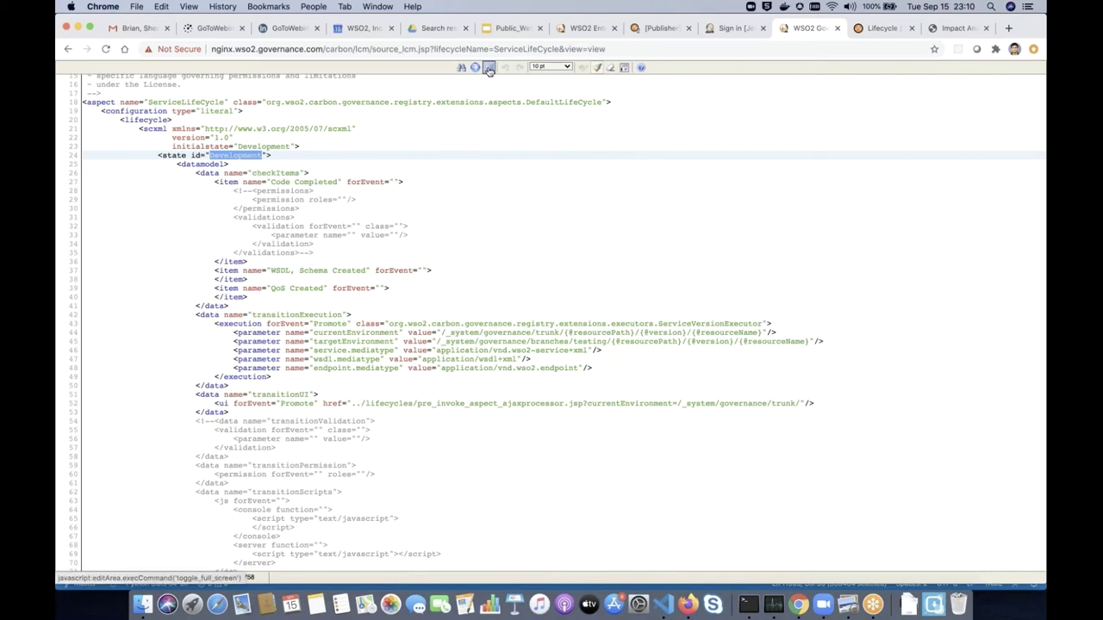
{"action": "left_click", "coordinate": [488, 68]}
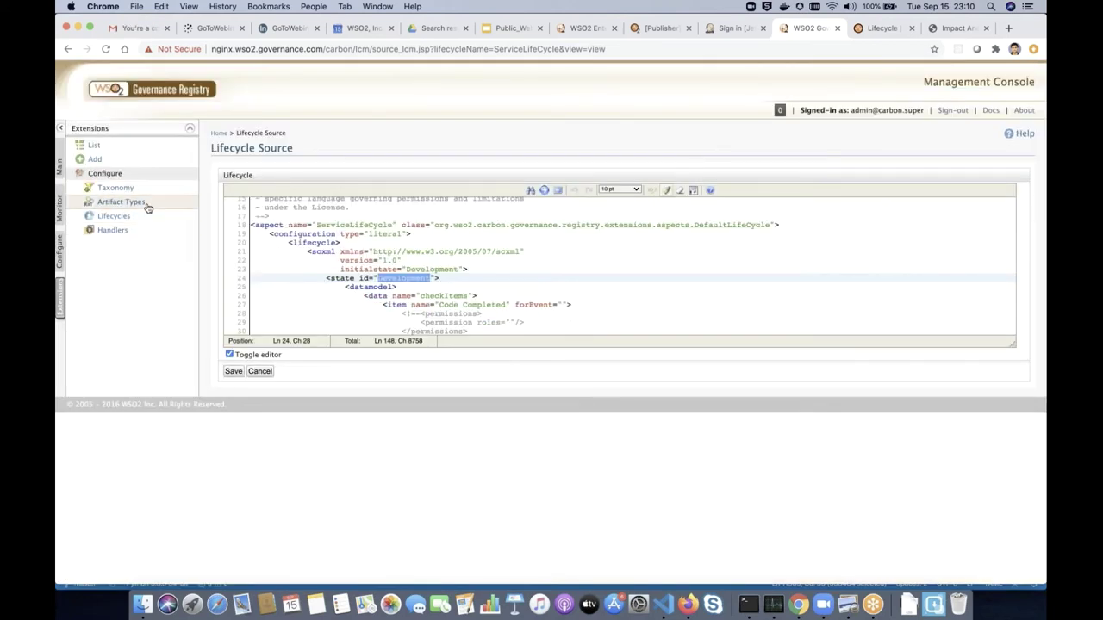
View the restservice RXT source full-screen, marking its ServiceLifeCycle lifecycle entry on line 21
{"action": "left_click", "coordinate": [144, 203]}
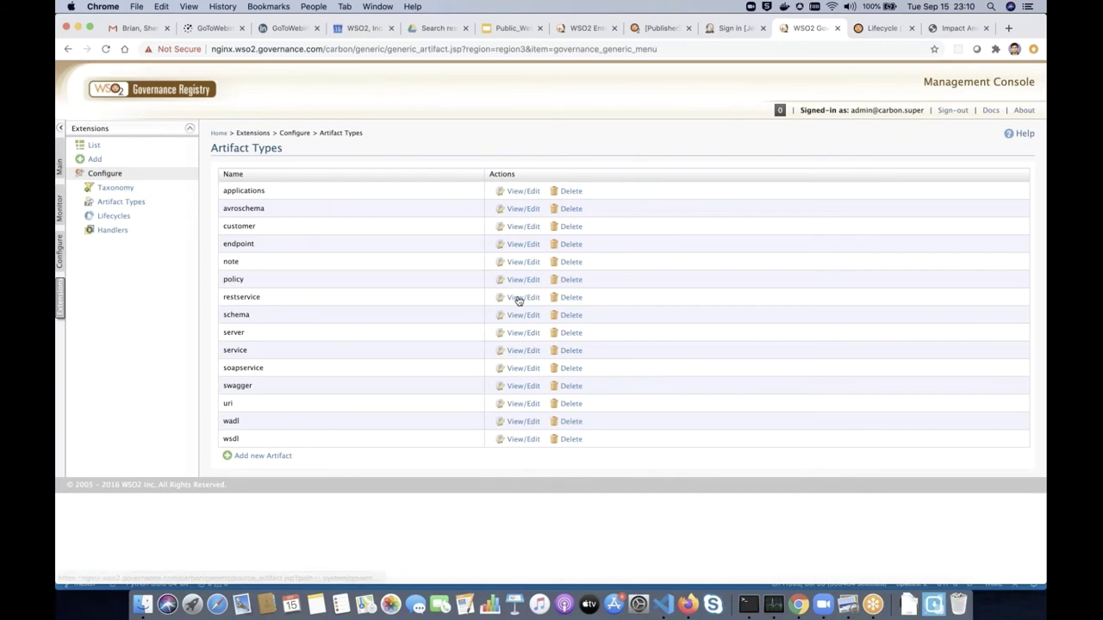
{"action": "left_click", "coordinate": [518, 298]}
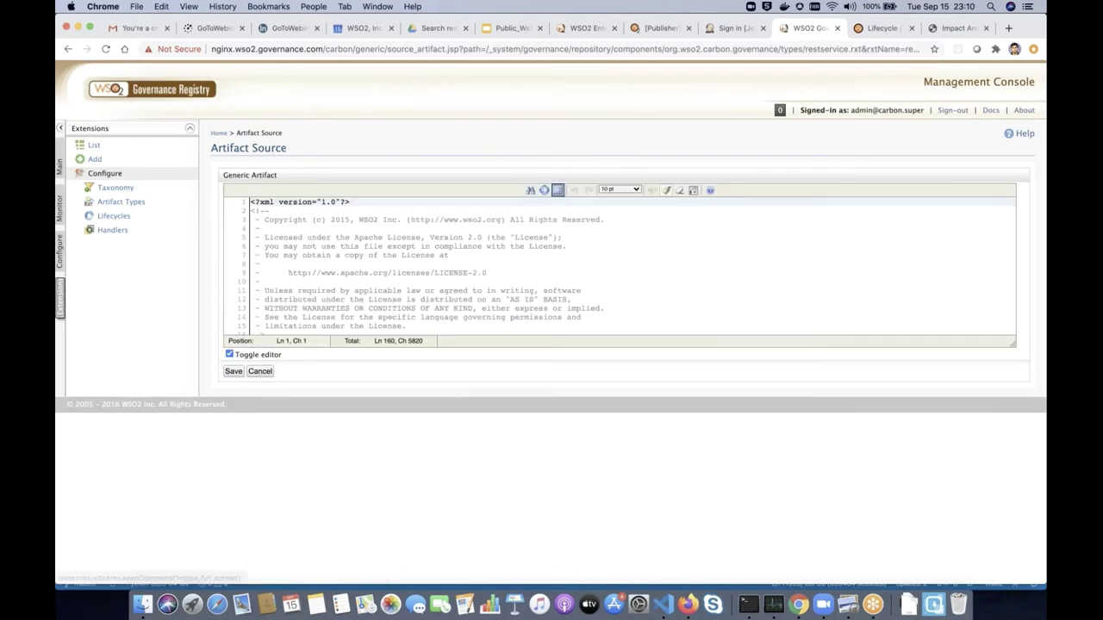
{"action": "left_click", "coordinate": [558, 189]}
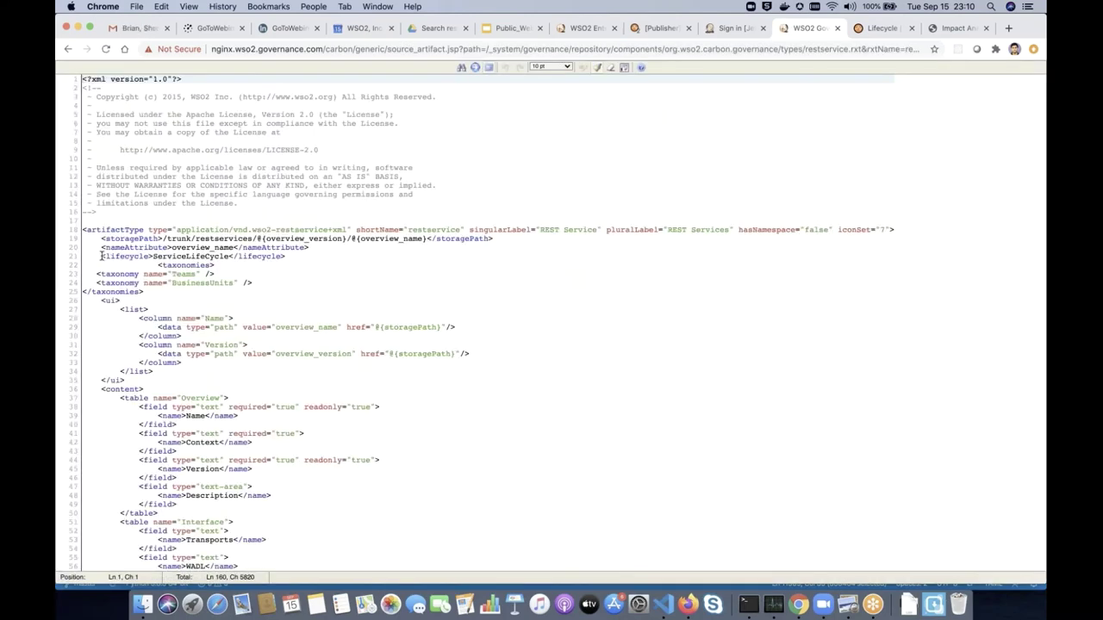
{"action": "left_click_drag", "start_coordinate": [101, 256], "coordinate": [228, 256]}
{"action": "left_click", "coordinate": [231, 273]}
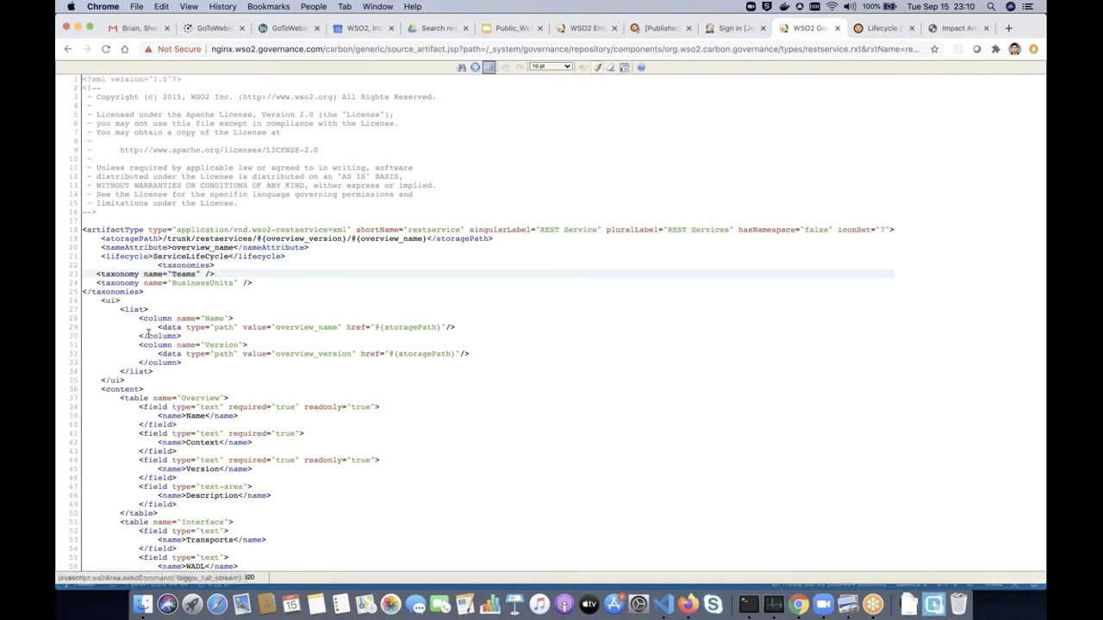
{"action": "left_click", "coordinate": [884, 28]}
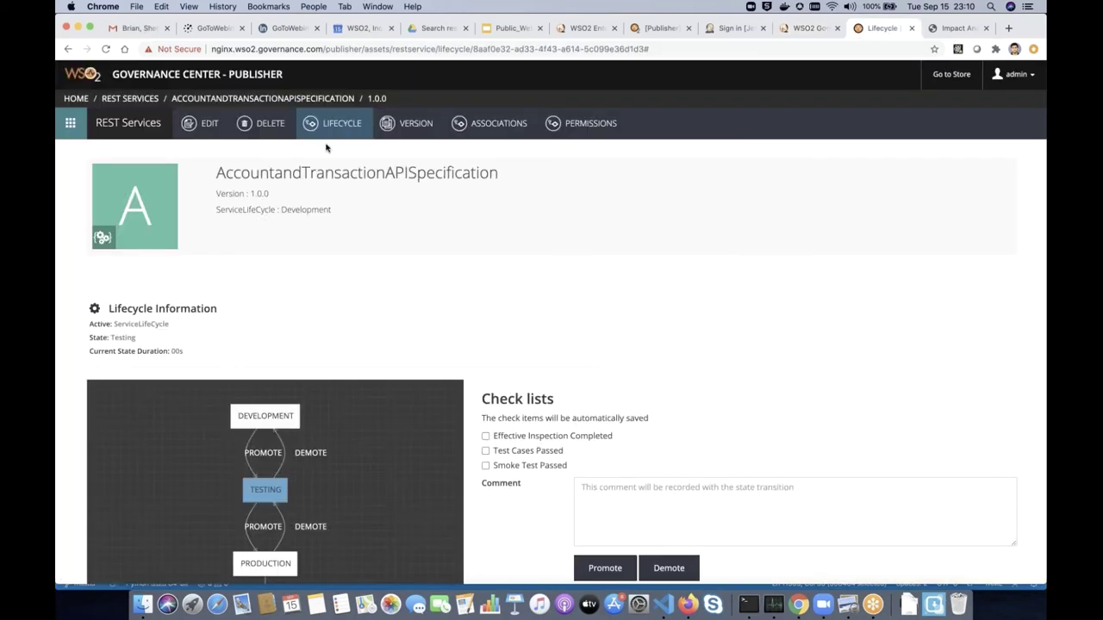
{"action": "scroll", "coordinate": [325, 149], "scroll_direction": "down", "scroll_amount": 2}
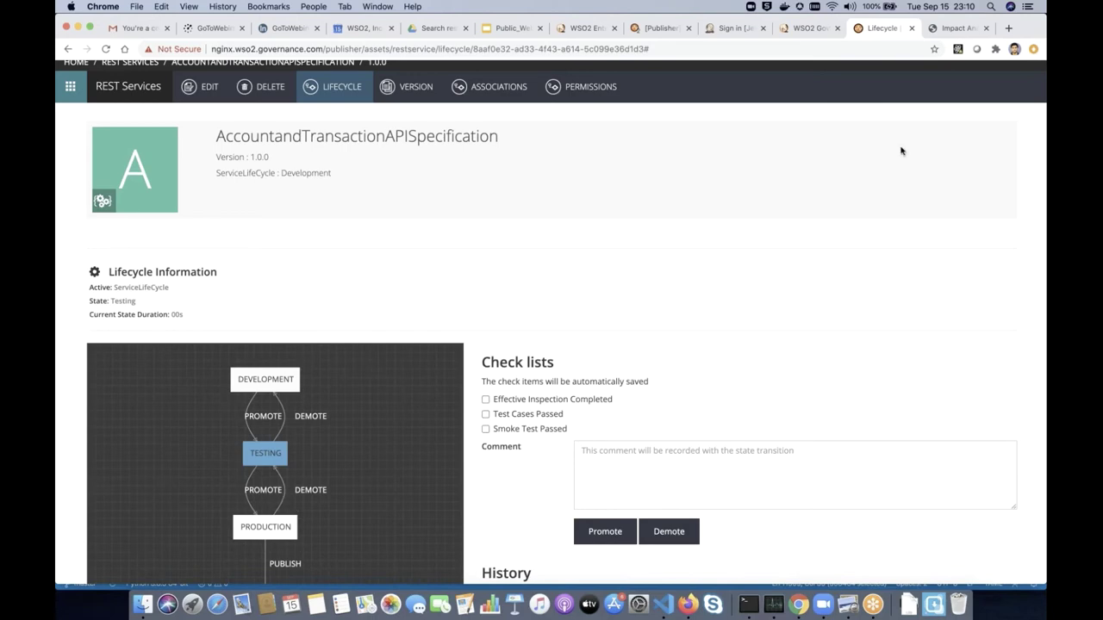
{"action": "left_click", "coordinate": [809, 28]}
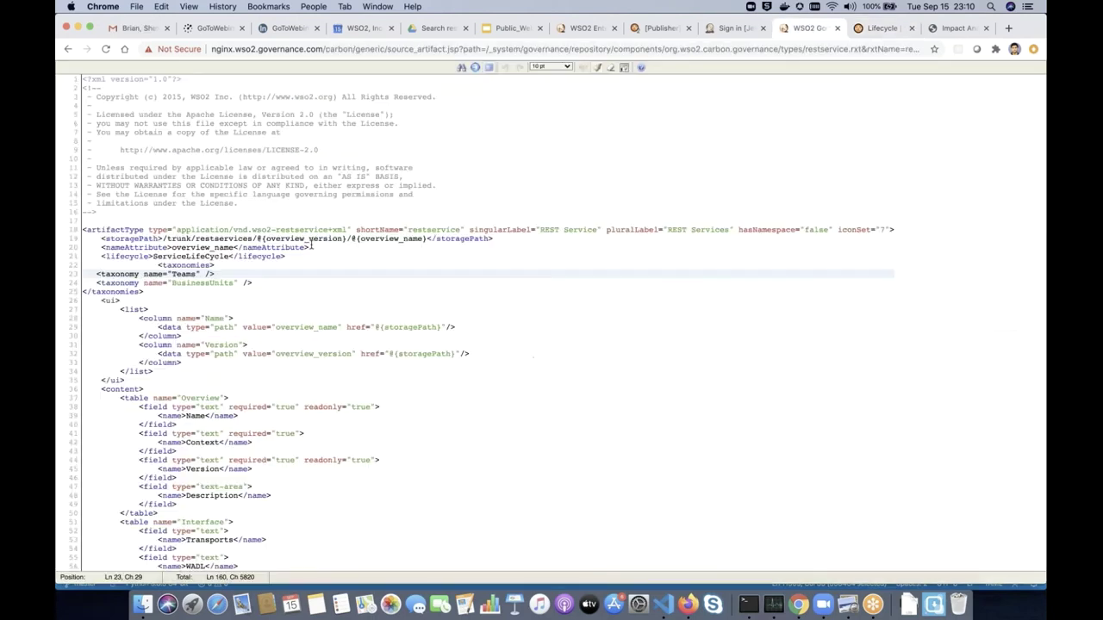
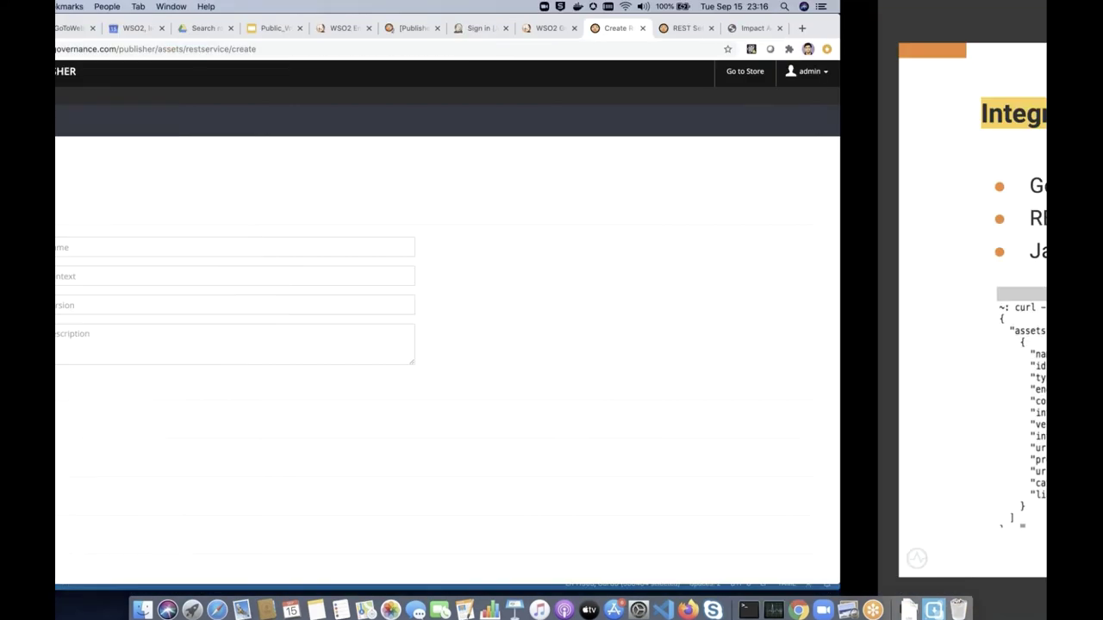
Advance the slides to the Demo slide, then move over to the browser
{"action": "key", "text": "Right"}
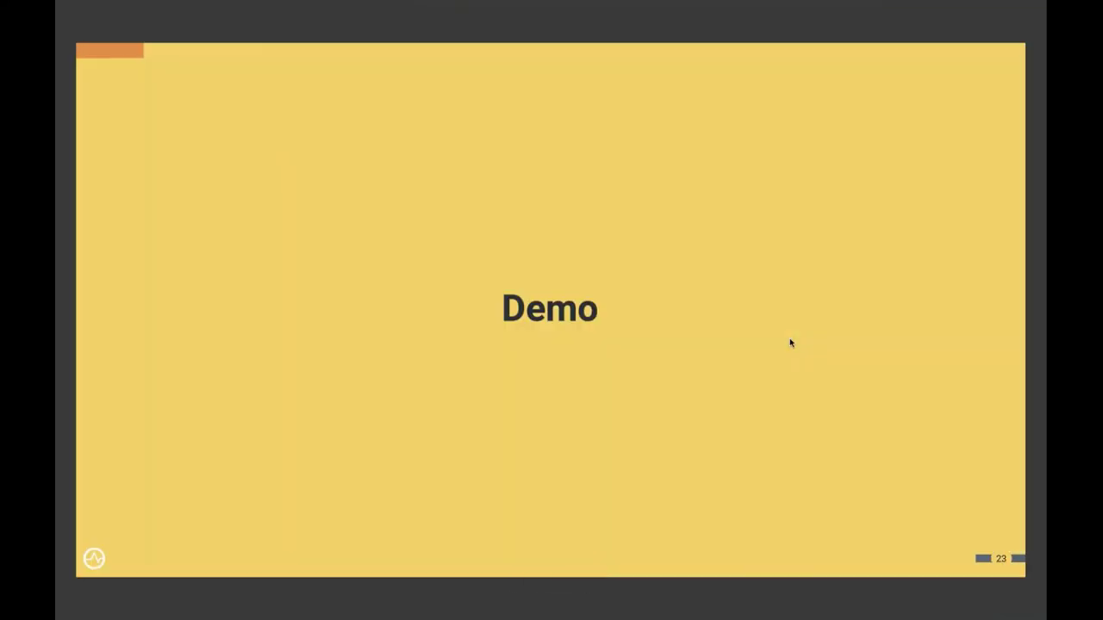
{"action": "key", "text": "ctrl+Left"}
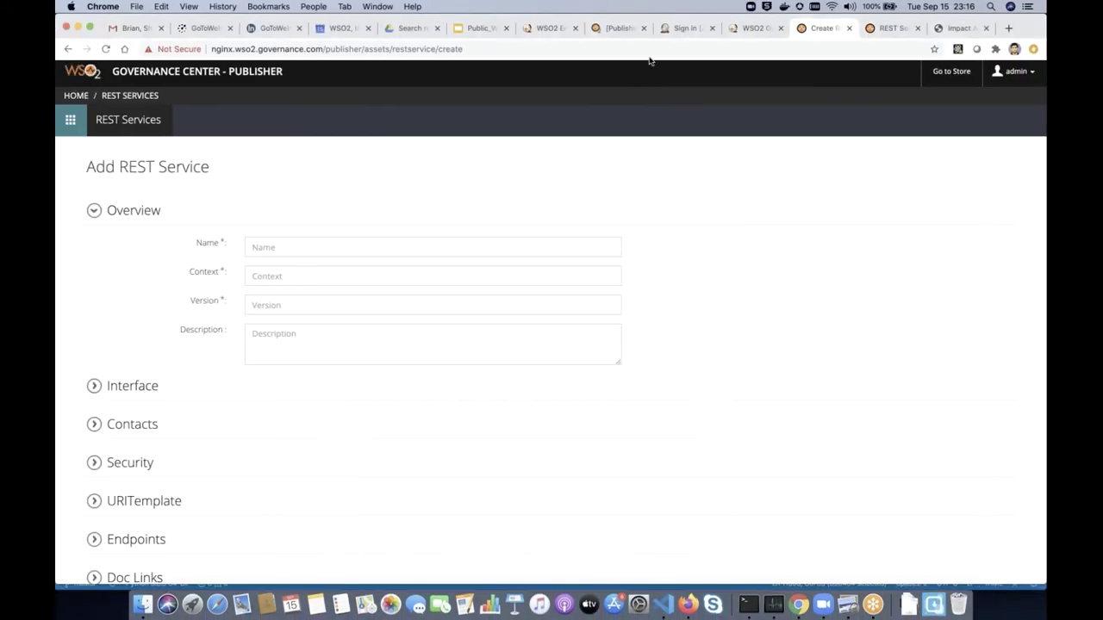
Sign in to the WSO2 EI Management Console with the administrator username and password
{"action": "left_click", "coordinate": [551, 31]}
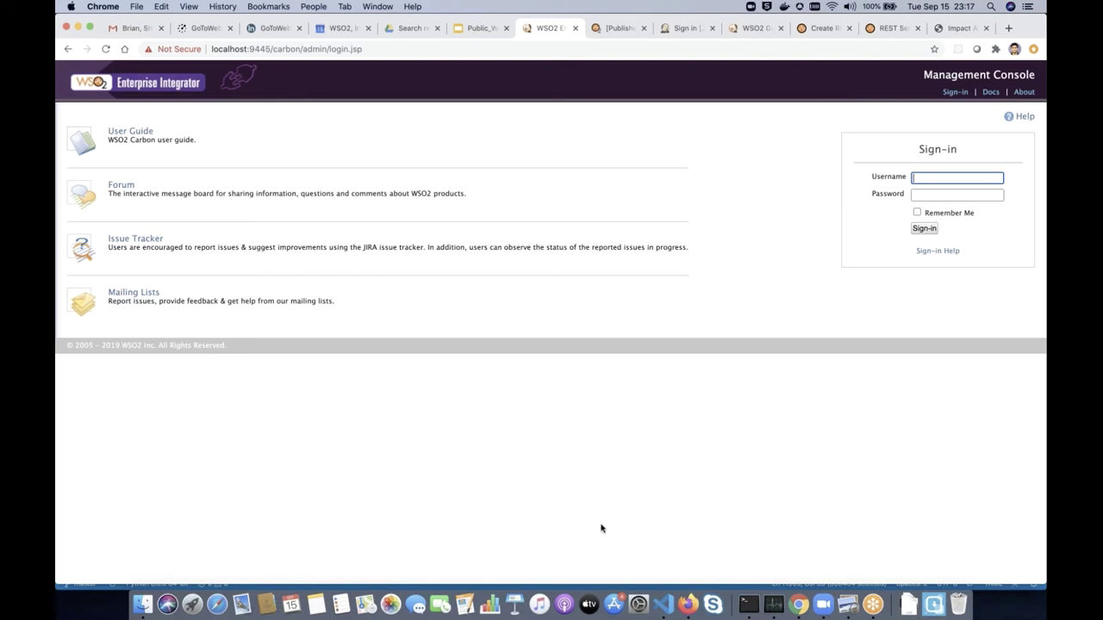
{"action": "type", "text": "dmin"}
{"action": "key", "text": "Tab"}
{"action": "type", "text": "ad"}
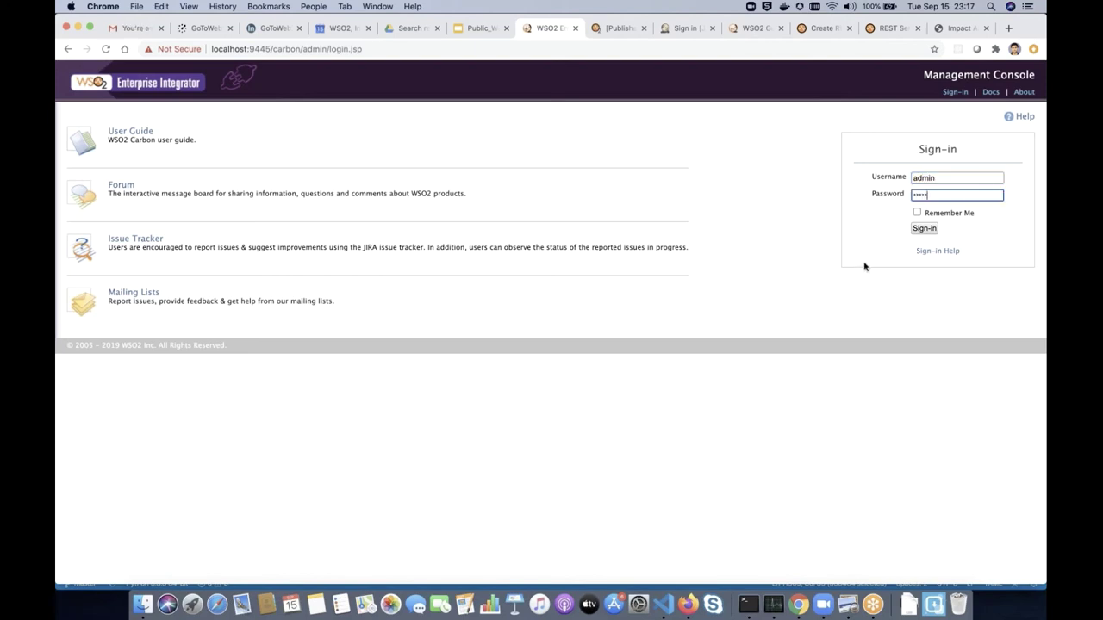
{"action": "key", "text": "Return"}
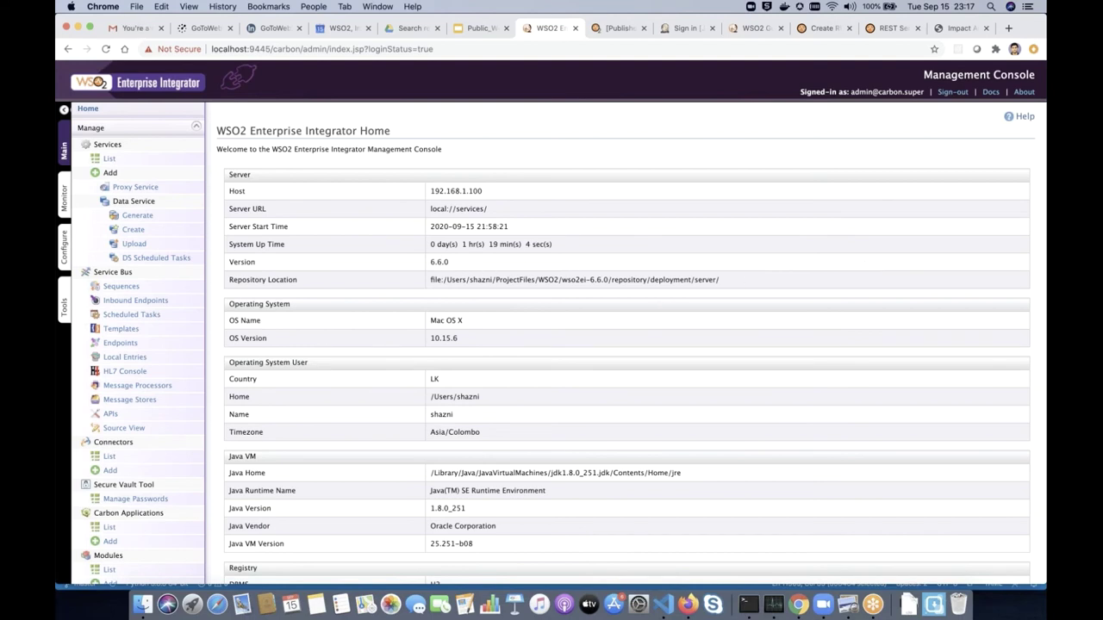
List the deployed EI services and inspect the AccountDetailsDataService and EmployeeDetails WSDL 1.1 definitions
{"action": "left_click", "coordinate": [120, 163]}
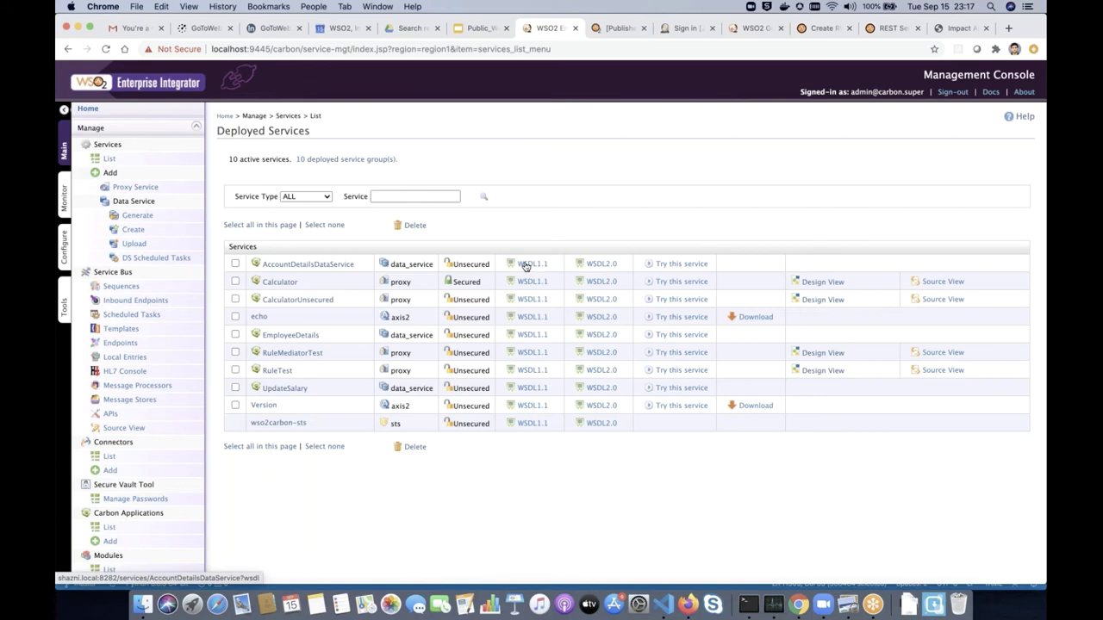
{"action": "left_click", "coordinate": [525, 265]}
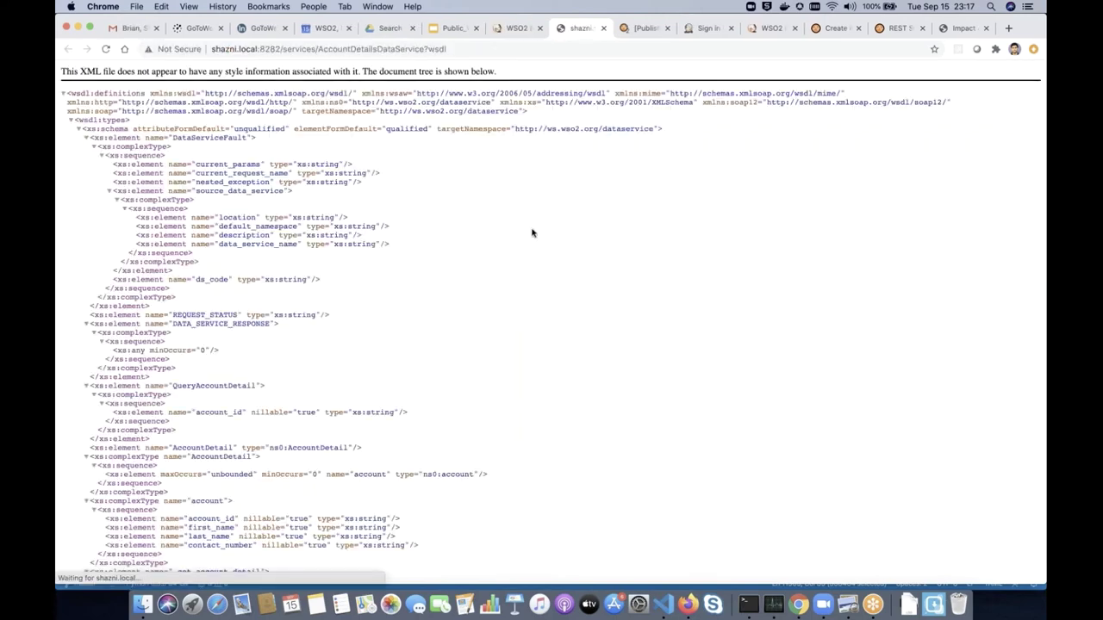
{"action": "left_click", "coordinate": [602, 29]}
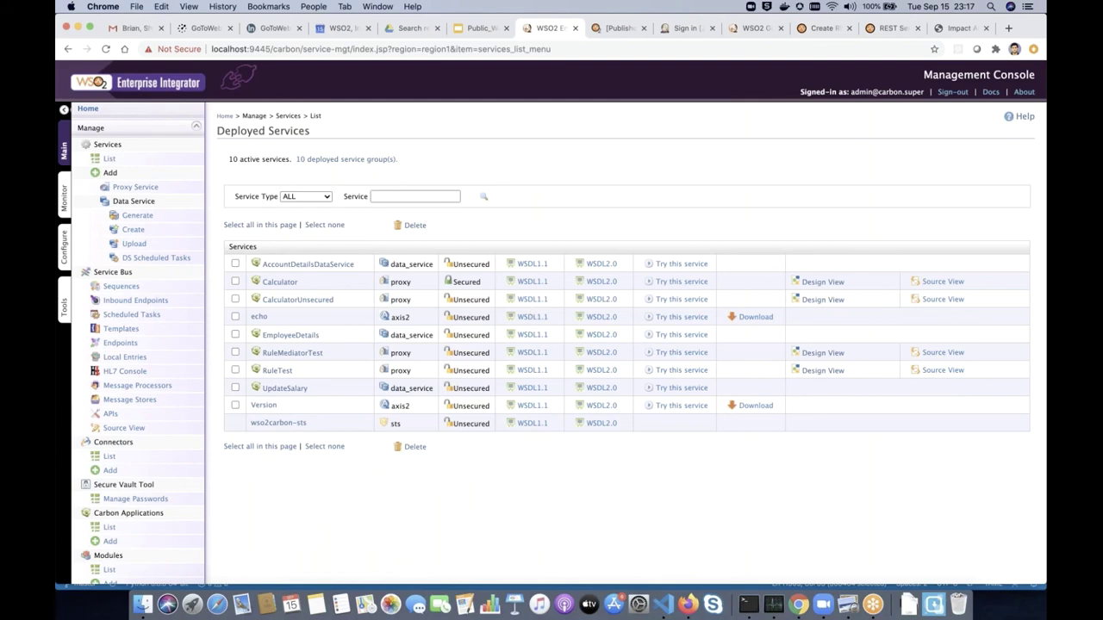
{"action": "left_click", "coordinate": [532, 336]}
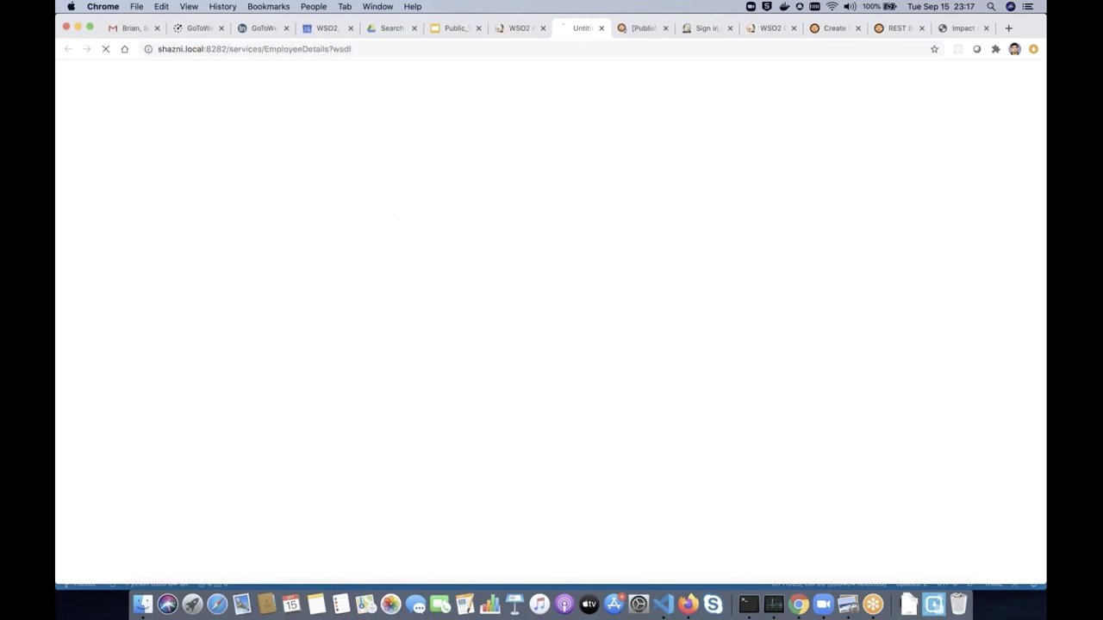
{"action": "left_click", "coordinate": [602, 29]}
Check the empty WSDLs list and its Add-form source options, then view SOAP Services showing Calculatory
{"action": "left_click", "coordinate": [821, 29]}
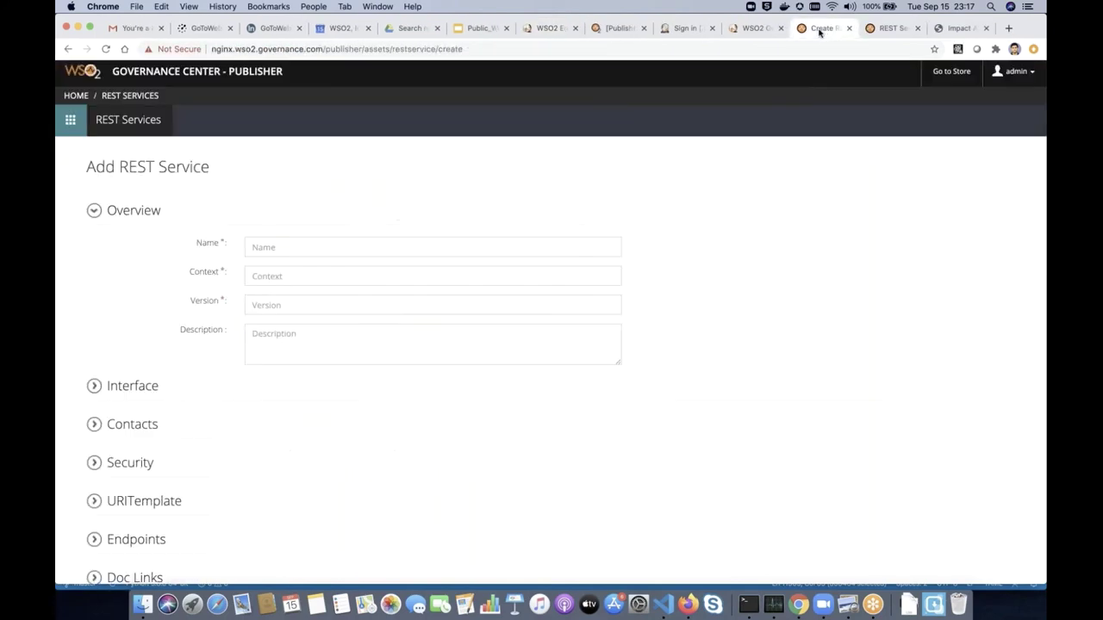
{"action": "left_click", "coordinate": [70, 120]}
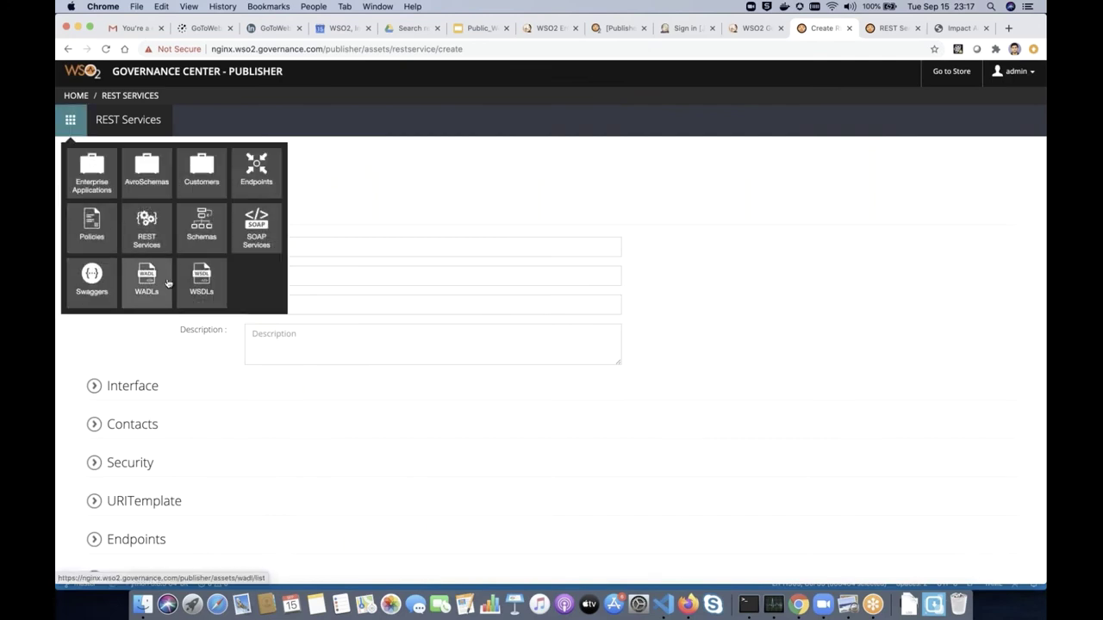
{"action": "left_click", "coordinate": [195, 283]}
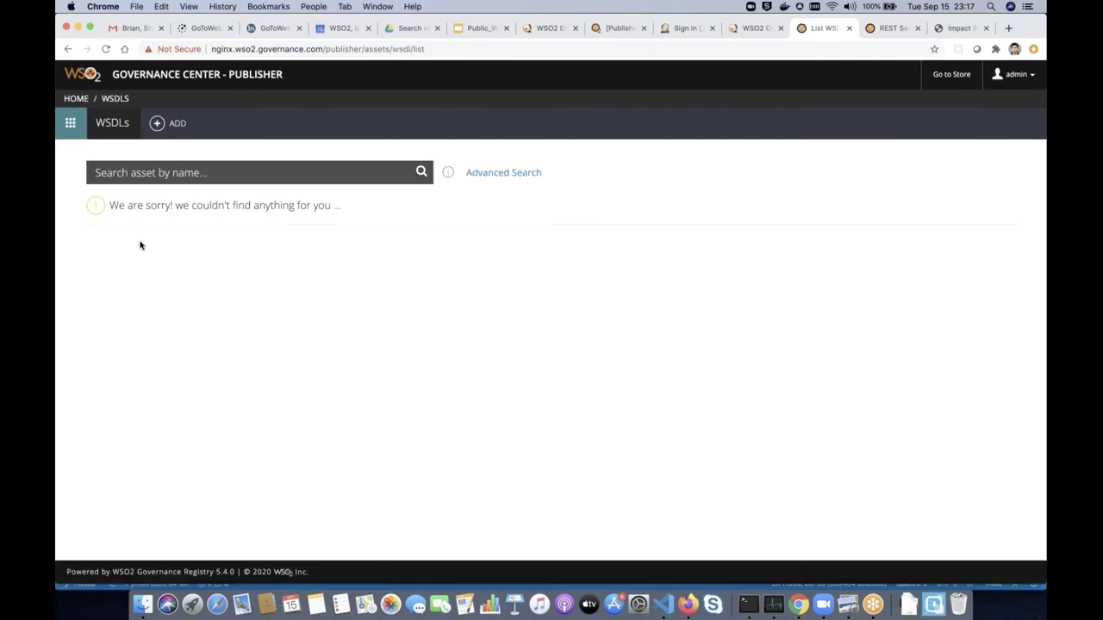
{"action": "left_click", "coordinate": [169, 125]}
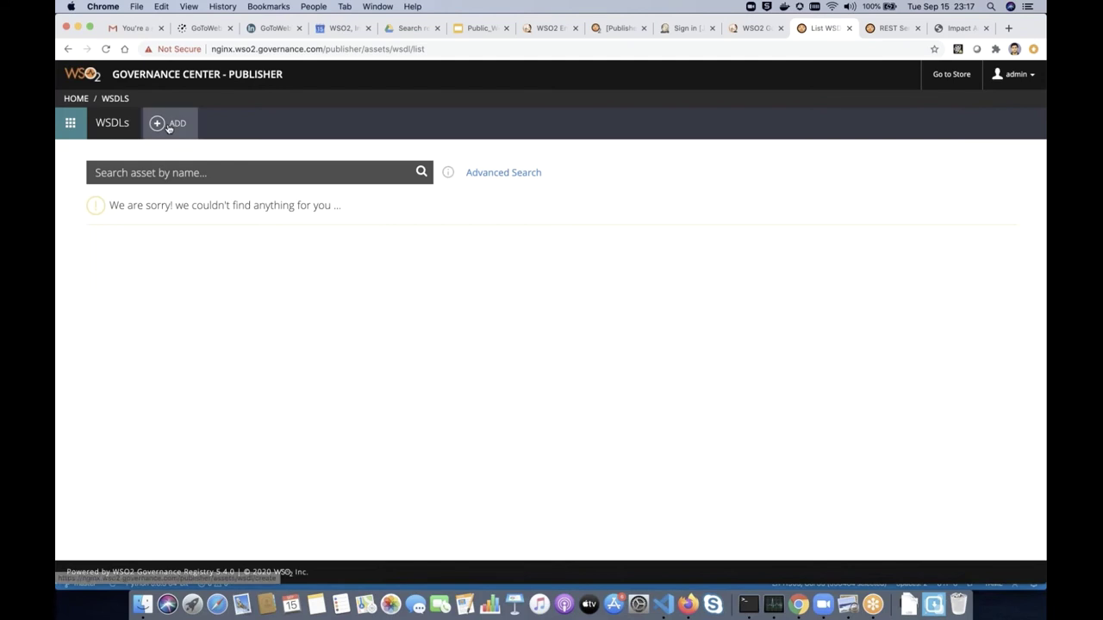
{"action": "left_click", "coordinate": [307, 212]}
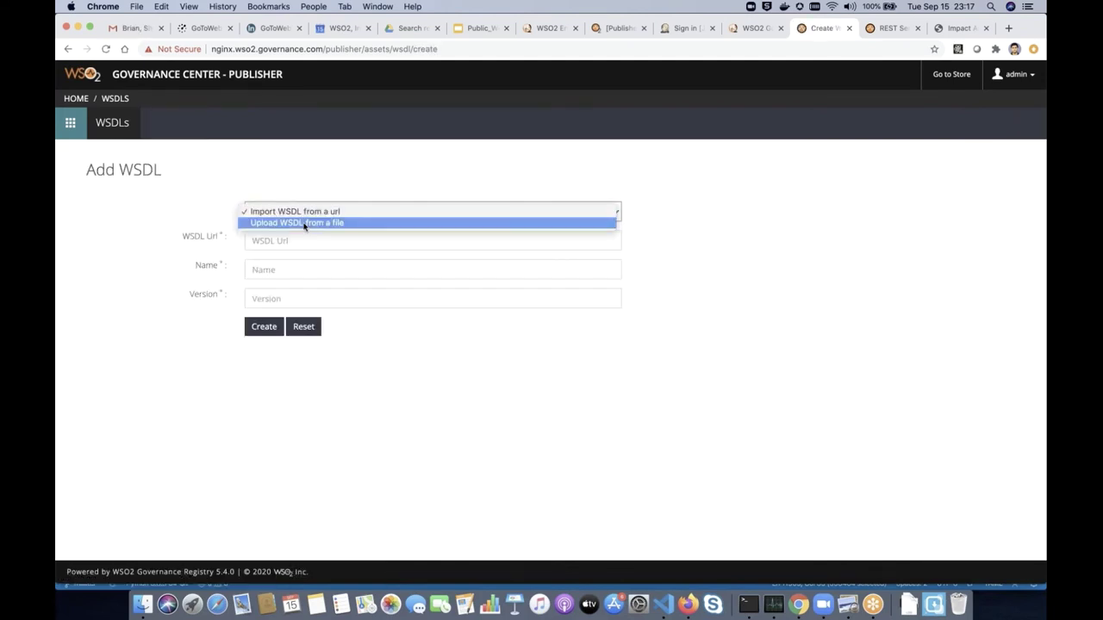
{"action": "left_click", "coordinate": [151, 242]}
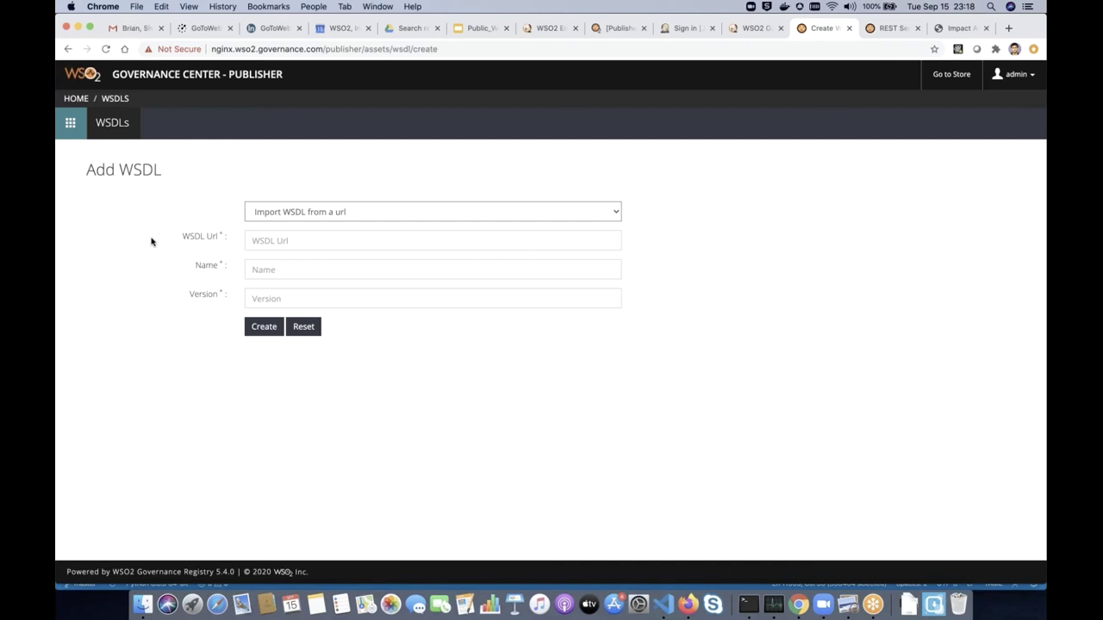
{"action": "left_click", "coordinate": [69, 122]}
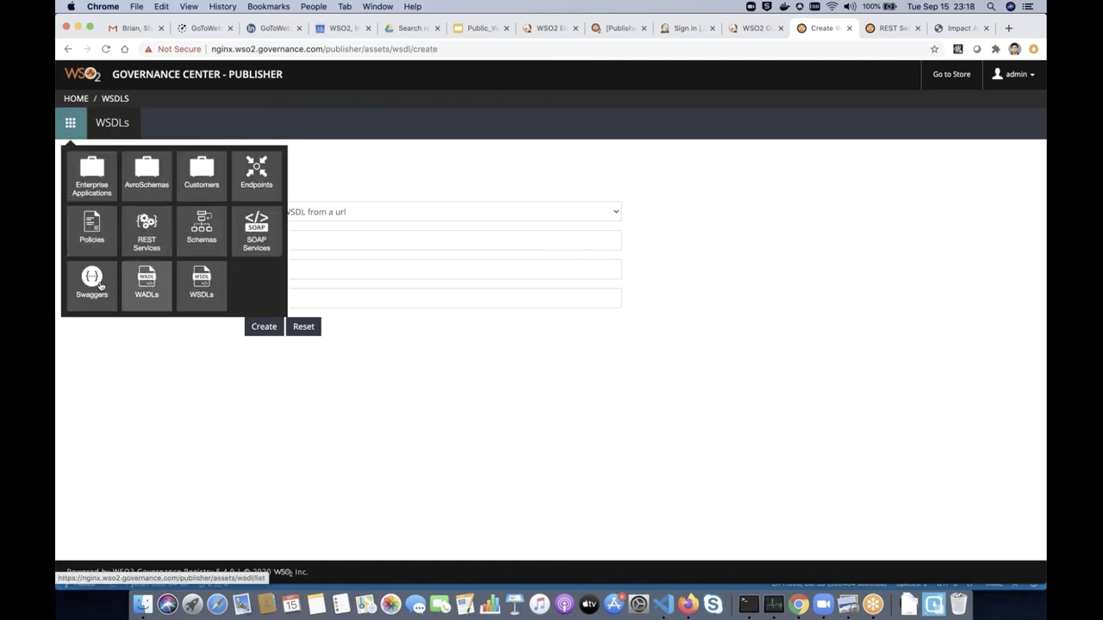
{"action": "left_click", "coordinate": [247, 232]}
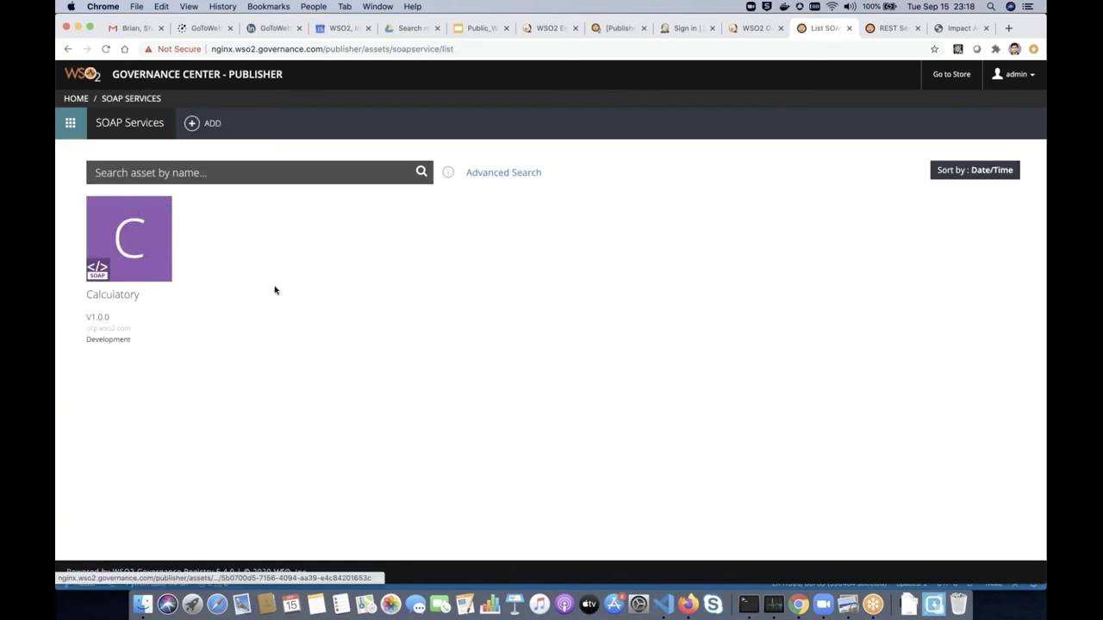
Glance at EI's deployed services, then confirm the Publisher WSDLs list is still empty
{"action": "left_click", "coordinate": [541, 28]}
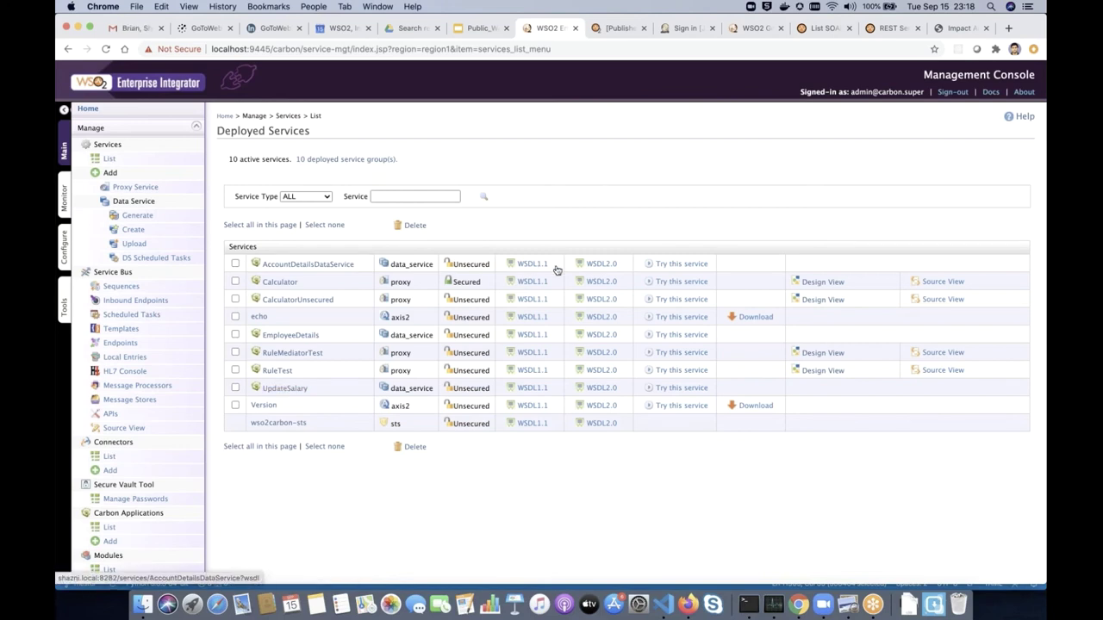
{"action": "left_click", "coordinate": [810, 34]}
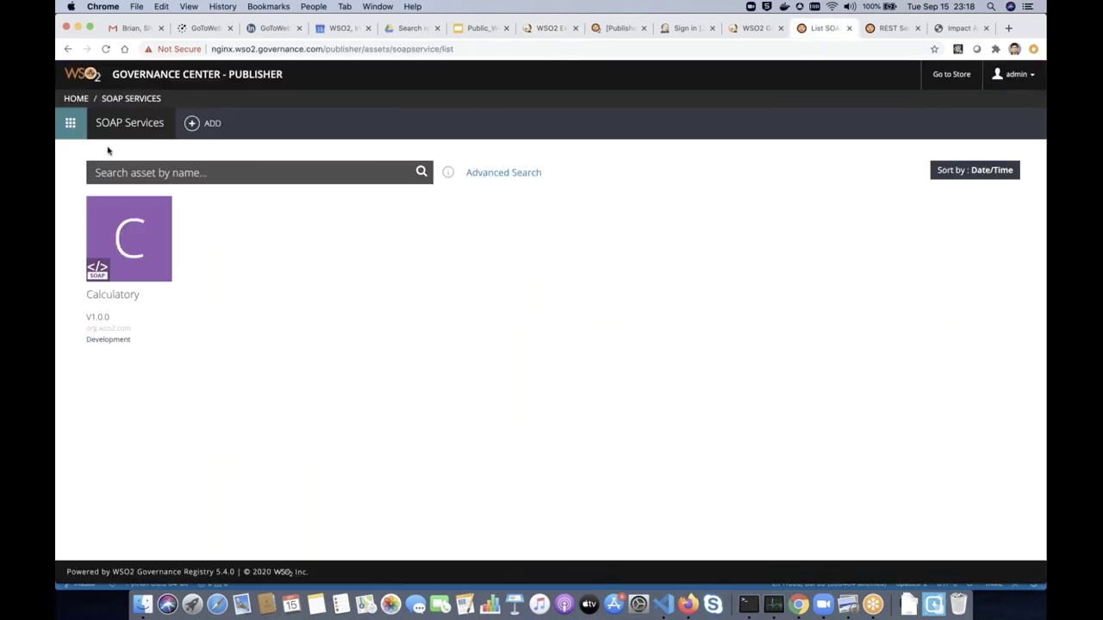
{"action": "left_click", "coordinate": [75, 128]}
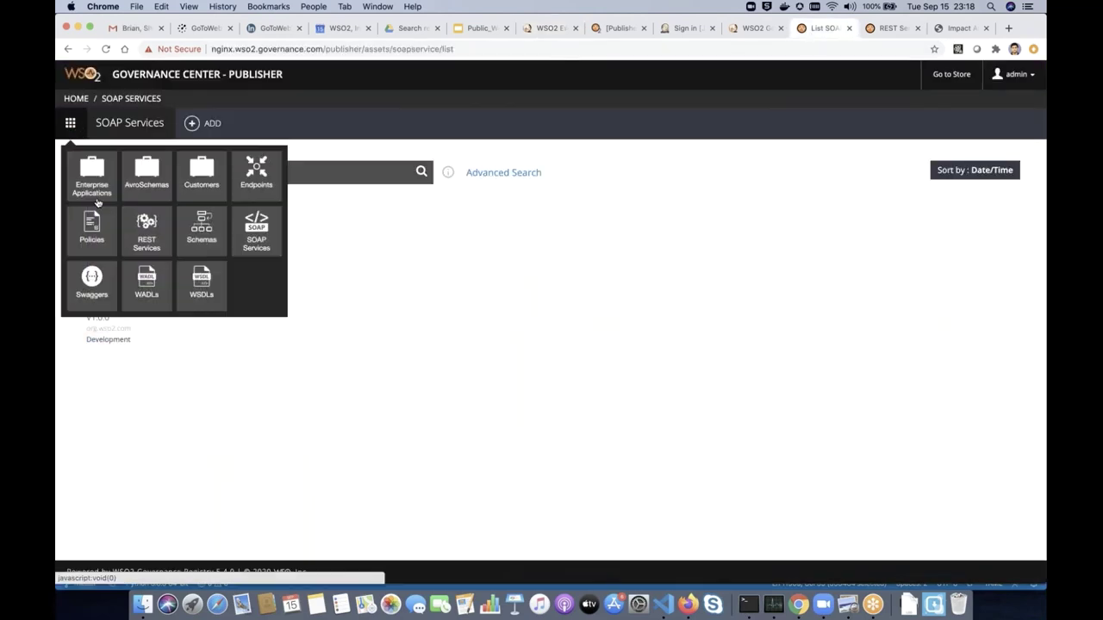
{"action": "left_click", "coordinate": [208, 293]}
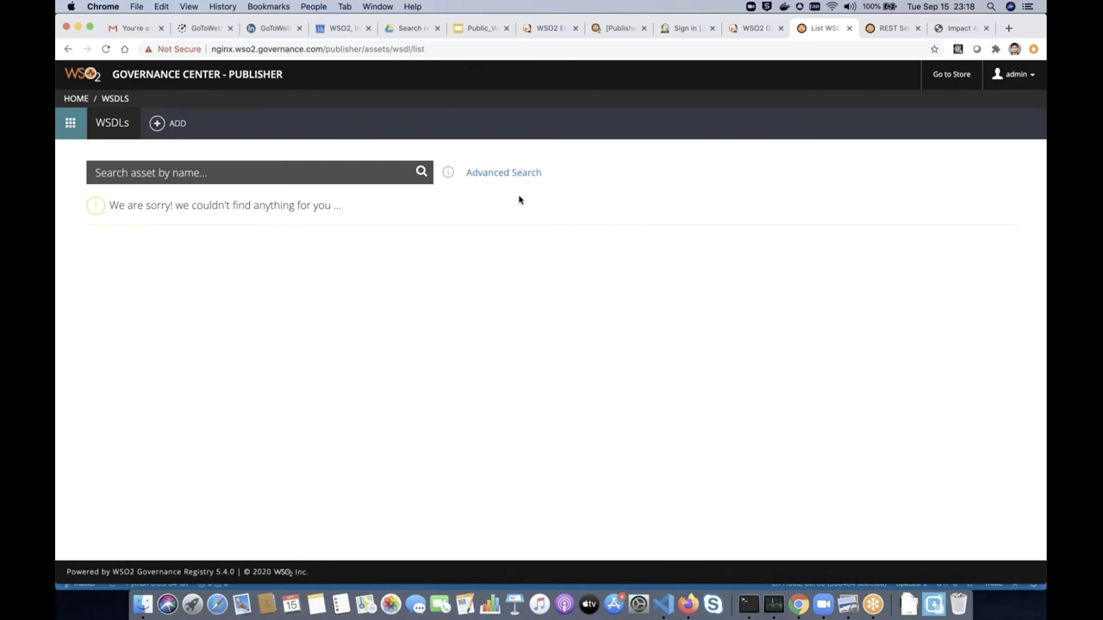
Compare API Manager's FlaskAPI, EI's services and the empty WSDLs list, ending on EI
{"action": "left_click", "coordinate": [598, 31]}
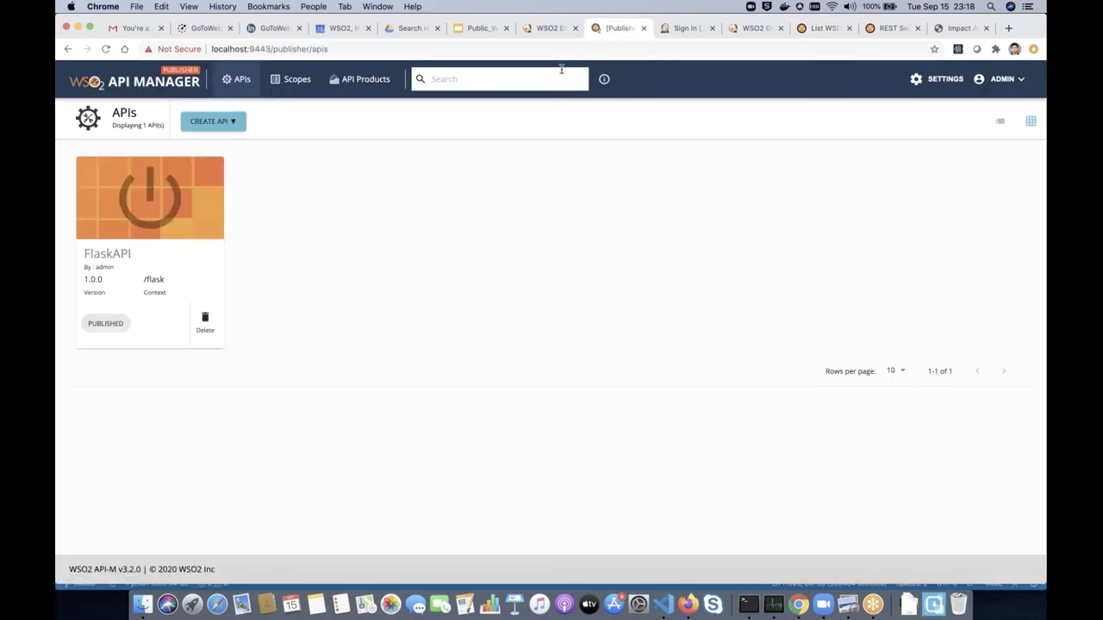
{"action": "left_click", "coordinate": [531, 28]}
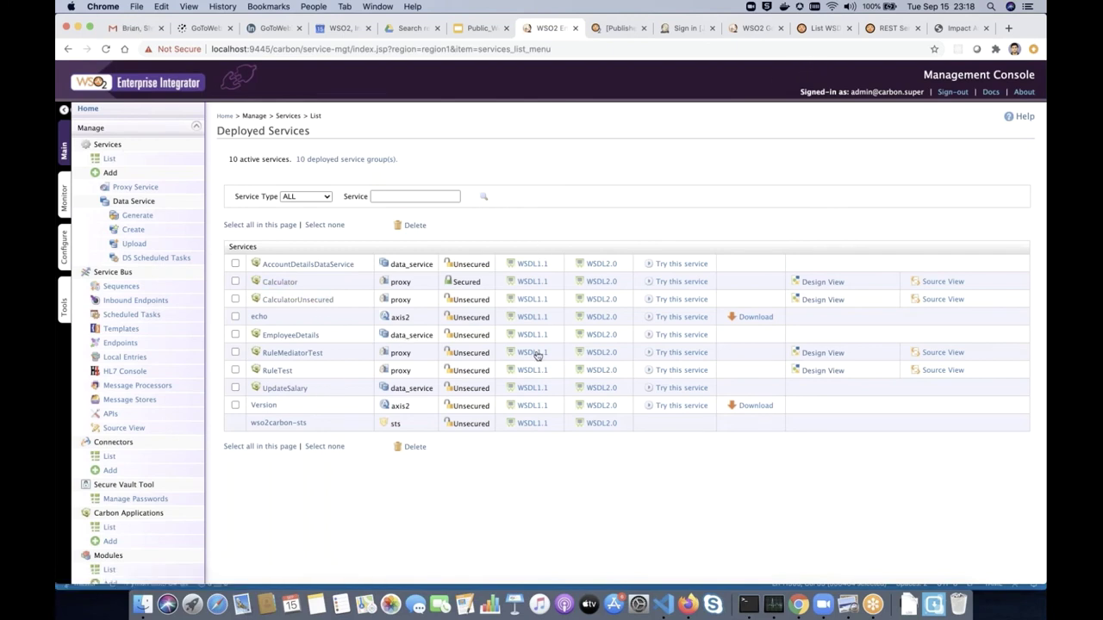
{"action": "left_click", "coordinate": [823, 28]}
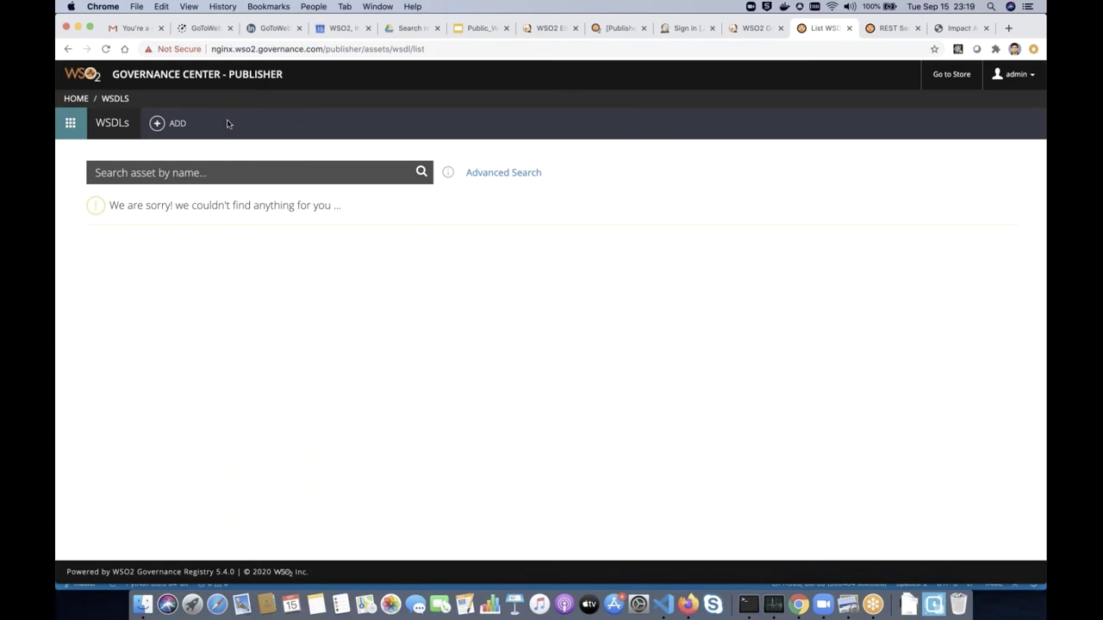
{"action": "left_click", "coordinate": [544, 29]}
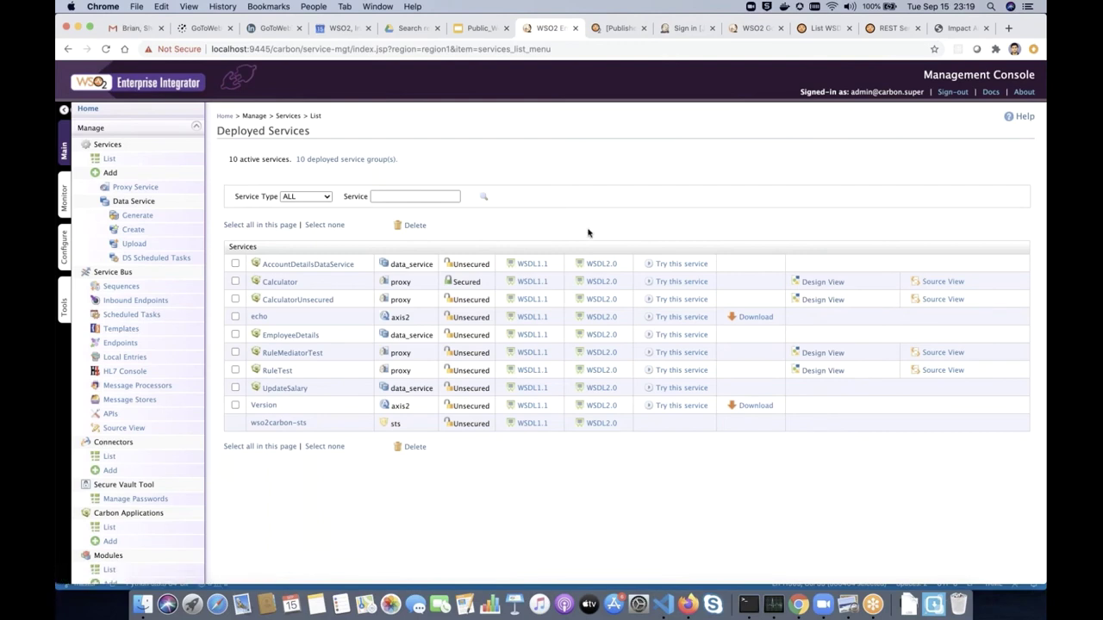
Sign in to Jenkins and open the esb_sync_gov job configuration
{"action": "left_click", "coordinate": [689, 31]}
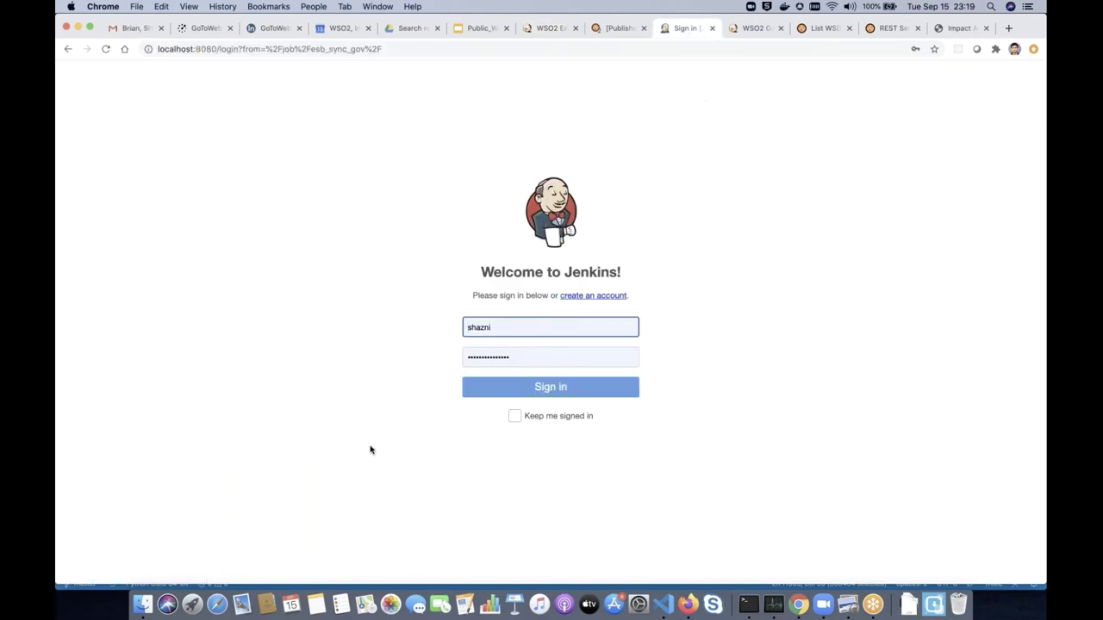
{"action": "left_click", "coordinate": [552, 393]}
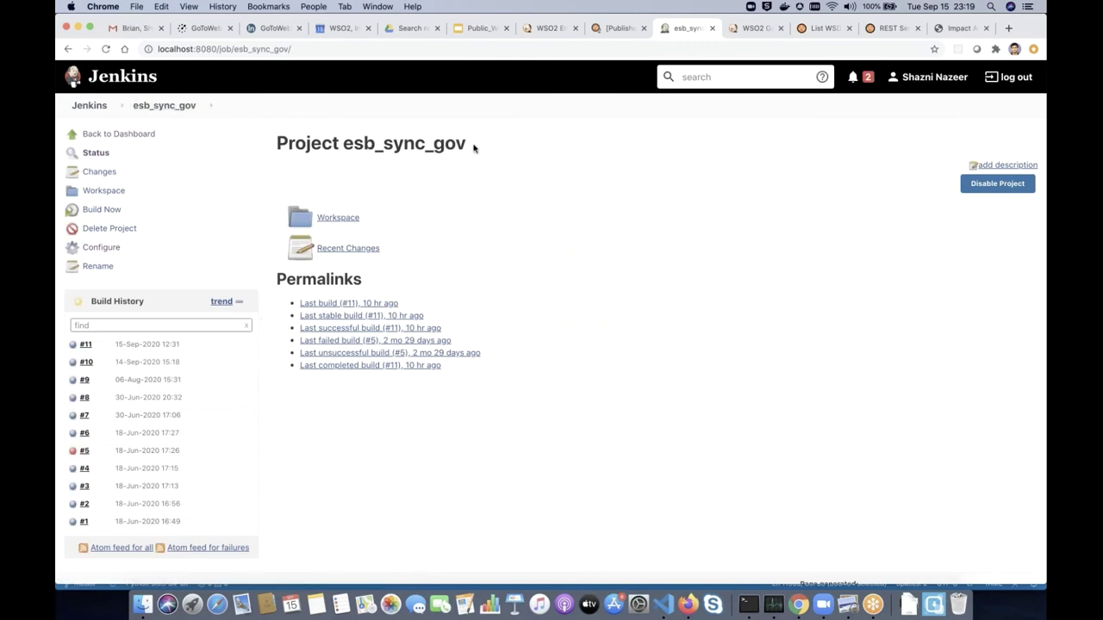
{"action": "left_click", "coordinate": [100, 248]}
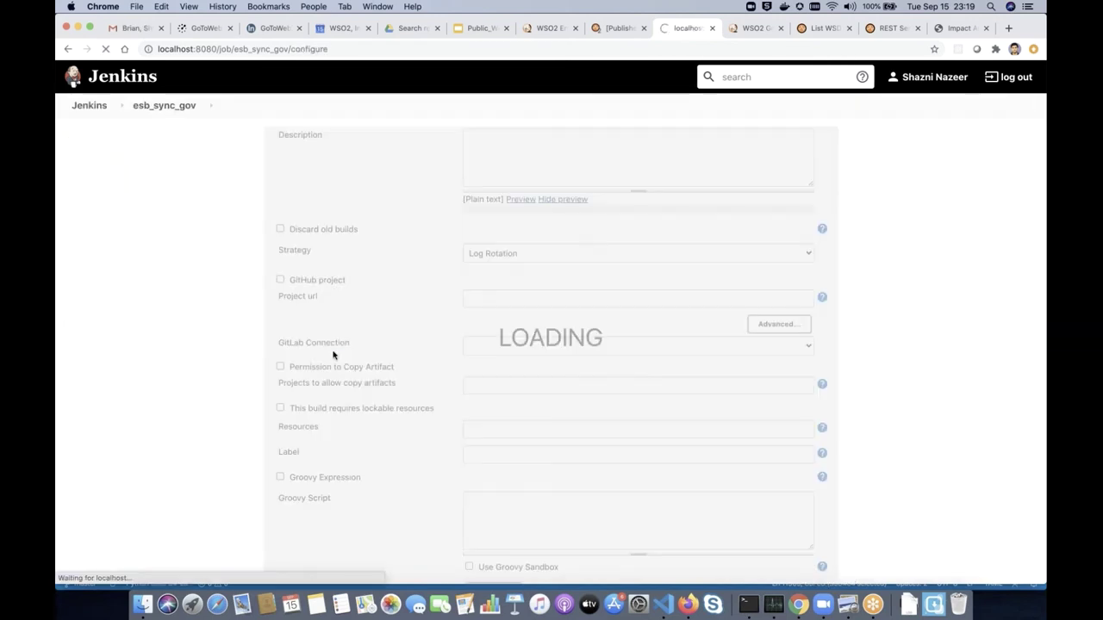
Locate the shell step running wso2gov-esb-jar-with-dependencies.jar, then return to EI's services list
{"action": "scroll", "coordinate": [199, 362], "scroll_direction": "down", "scroll_amount": 10}
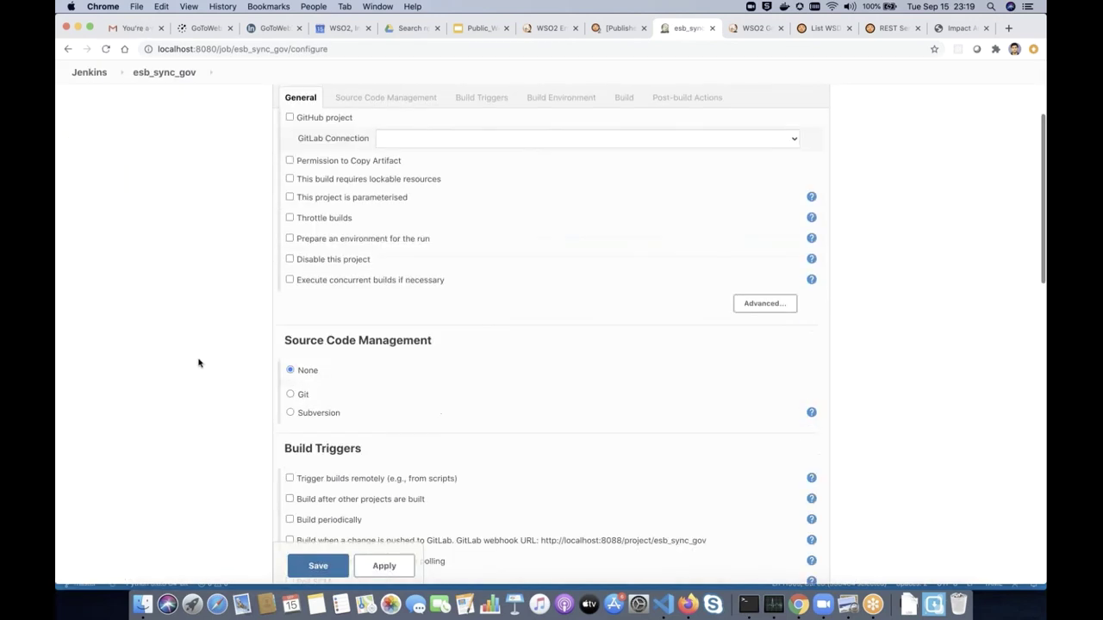
{"action": "scroll", "coordinate": [199, 362], "scroll_direction": "down", "scroll_amount": 10}
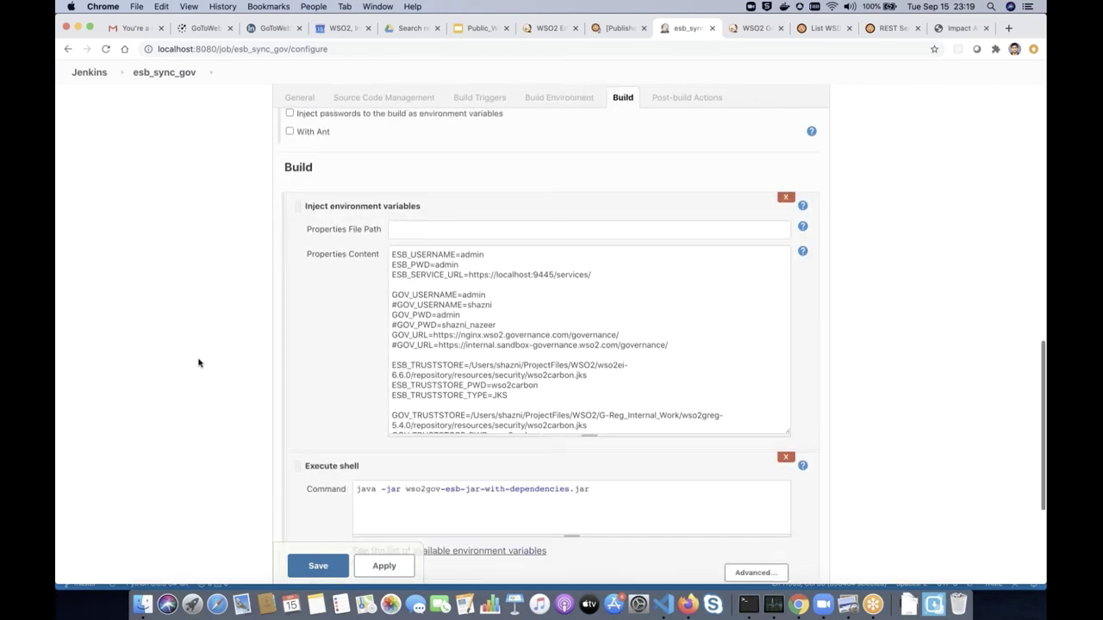
{"action": "scroll", "coordinate": [344, 344], "scroll_direction": "down", "scroll_amount": 1}
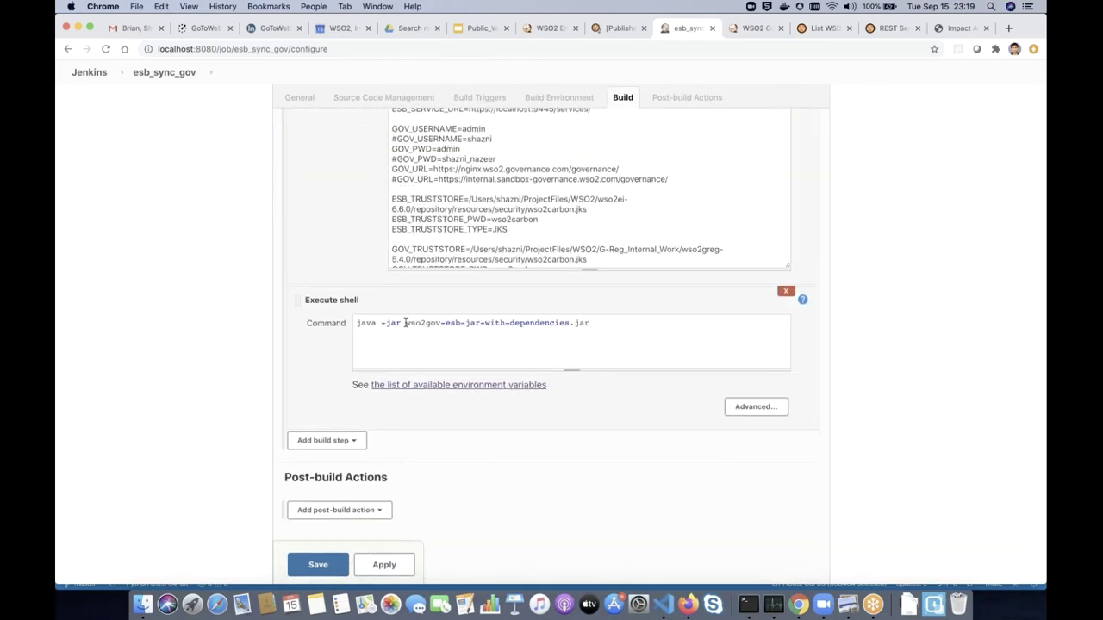
{"action": "left_click_drag", "start_coordinate": [405, 323], "coordinate": [592, 325]}
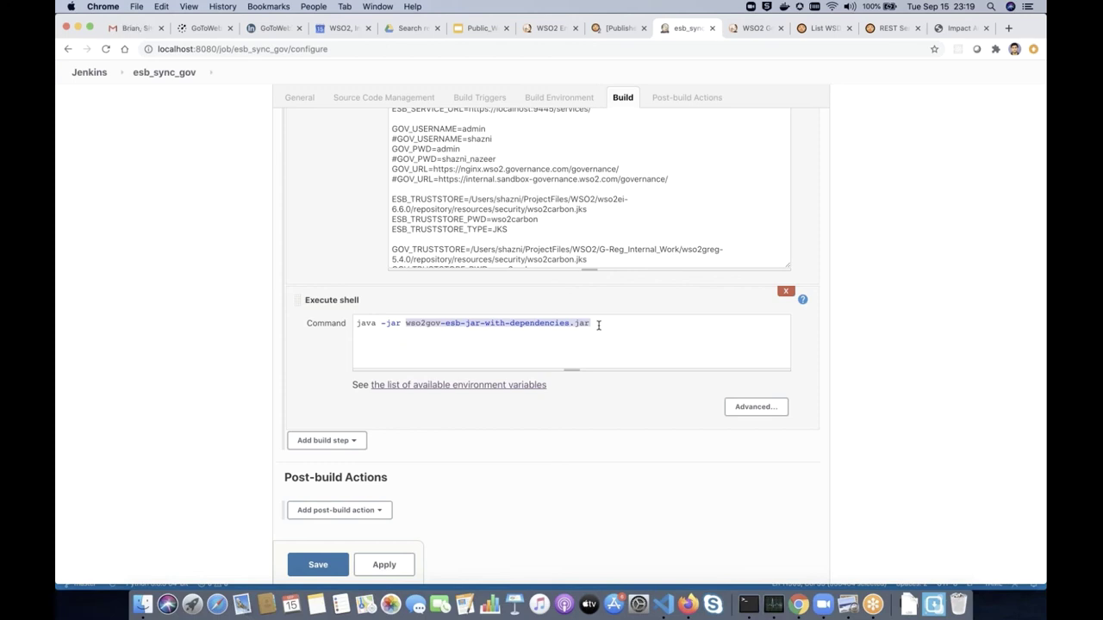
{"action": "left_click", "coordinate": [549, 32]}
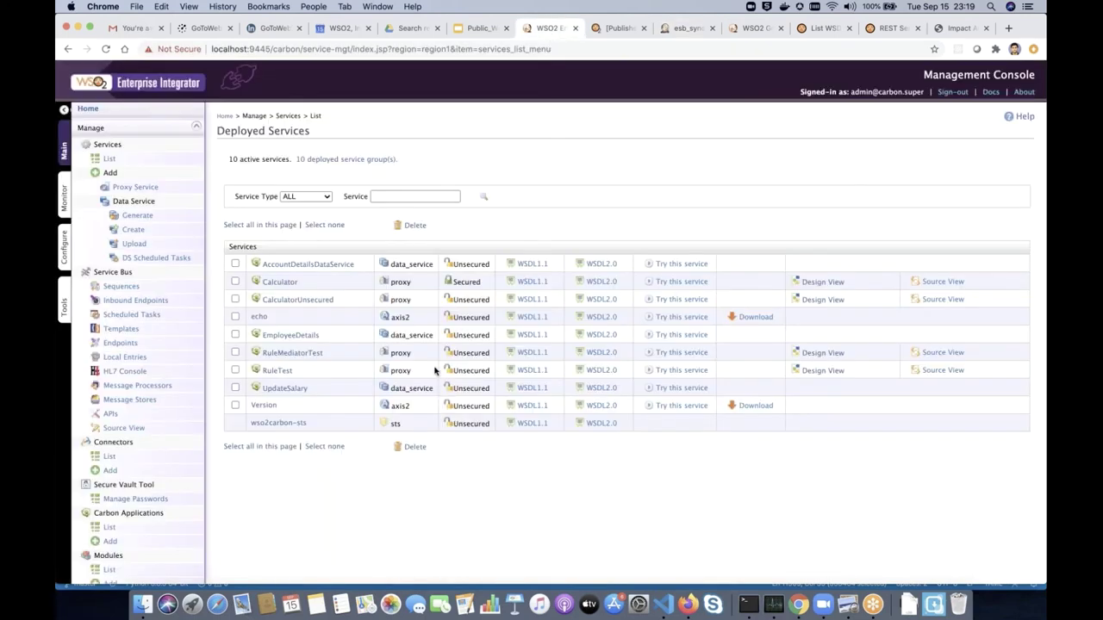
Confirm the Governance Publisher still lists no WSDLs and return to the esb_sync_gov configuration
{"action": "scroll", "coordinate": [402, 348], "scroll_direction": "down", "scroll_amount": 1}
{"action": "scroll", "coordinate": [402, 348], "scroll_direction": "up", "scroll_amount": 1}
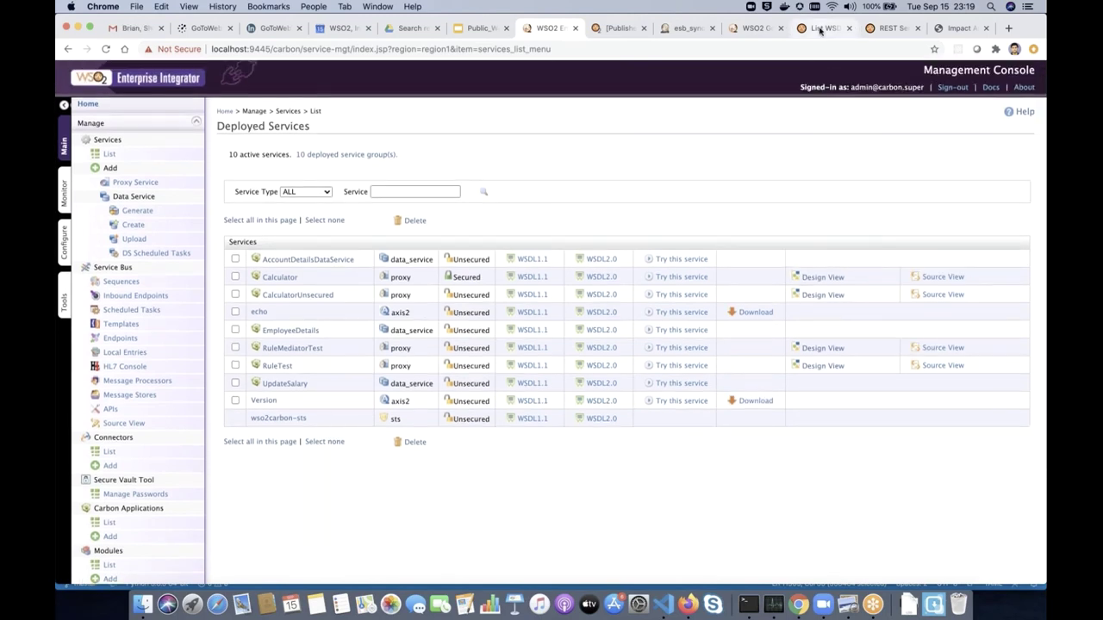
{"action": "left_click", "coordinate": [823, 28]}
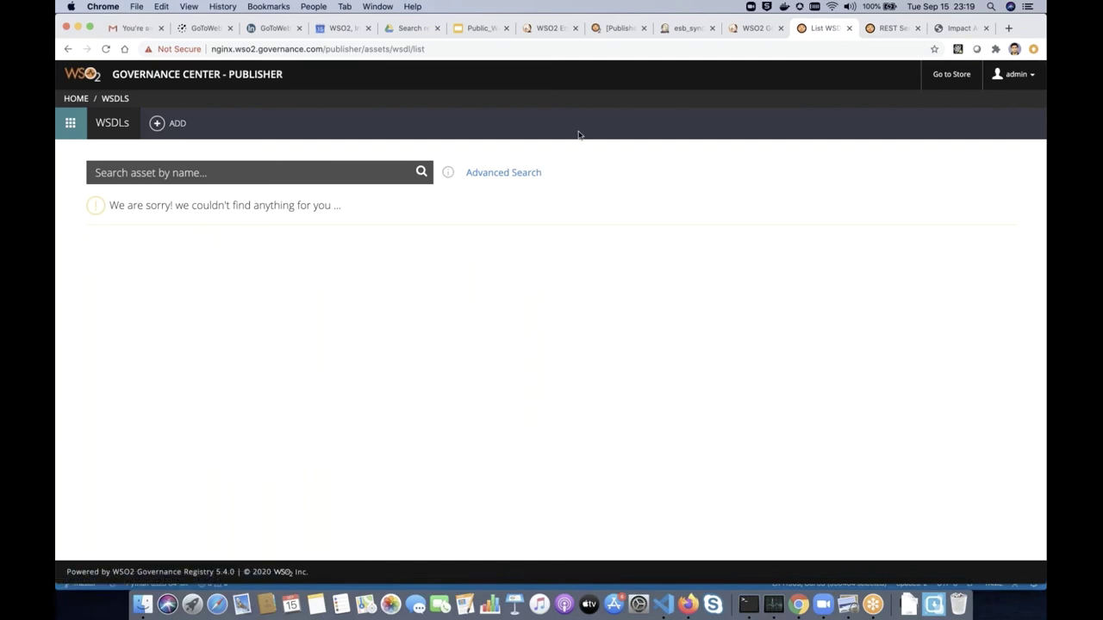
{"action": "left_click", "coordinate": [674, 35]}
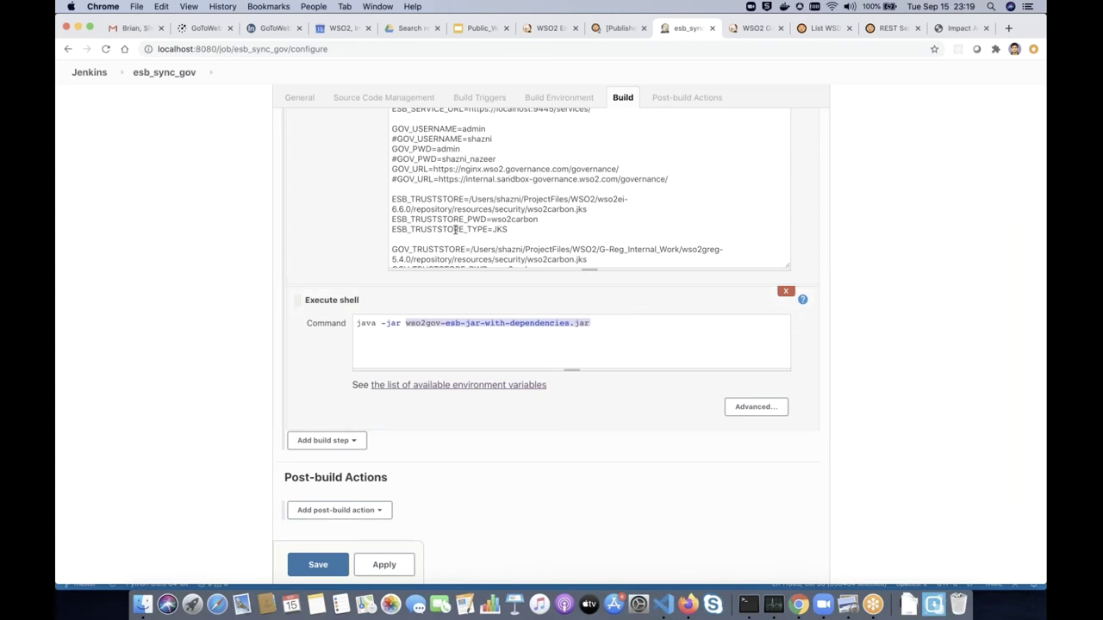
Go to the esb_sync_gov project page, recheck the empty WSDLs list, and start build #12
{"action": "scroll", "coordinate": [455, 229], "scroll_direction": "down", "scroll_amount": 1}
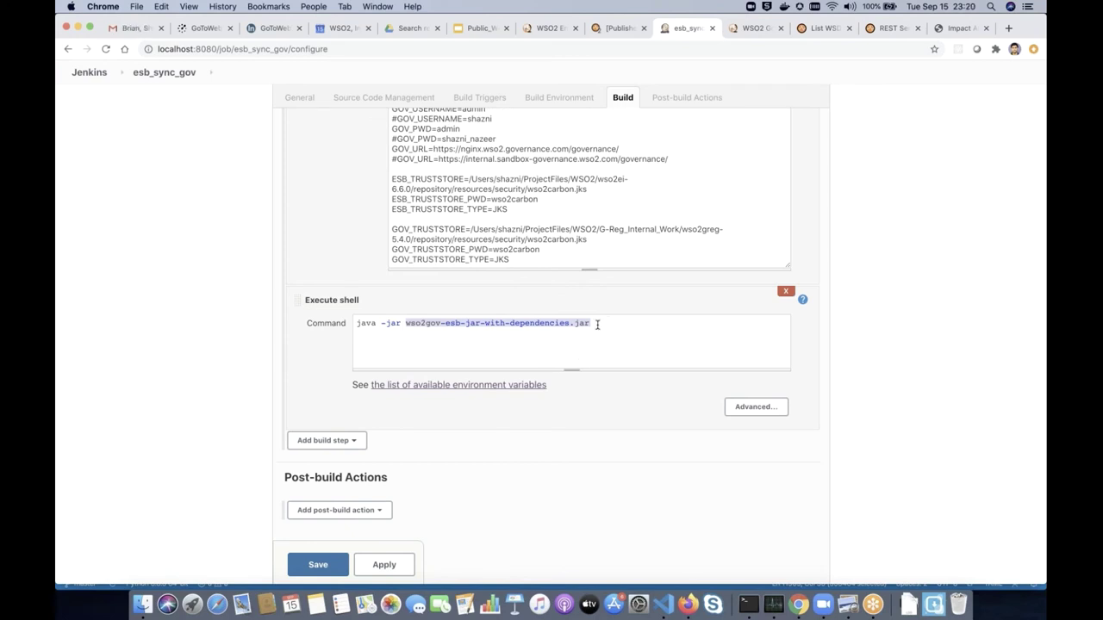
{"action": "left_click", "coordinate": [597, 324]}
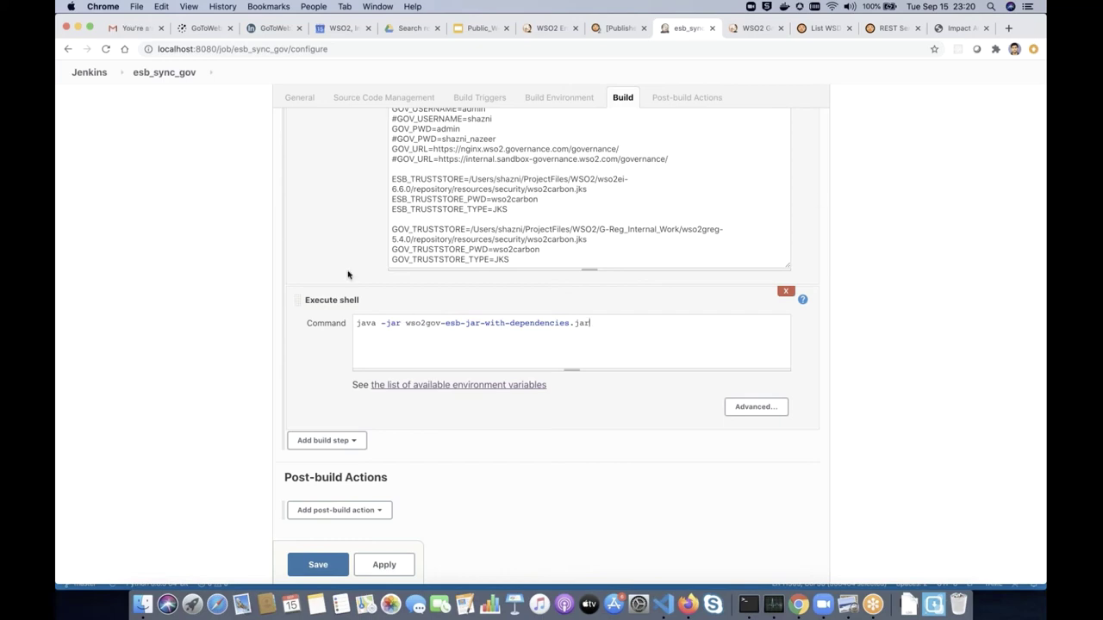
{"action": "scroll", "coordinate": [348, 274], "scroll_direction": "up", "scroll_amount": 15}
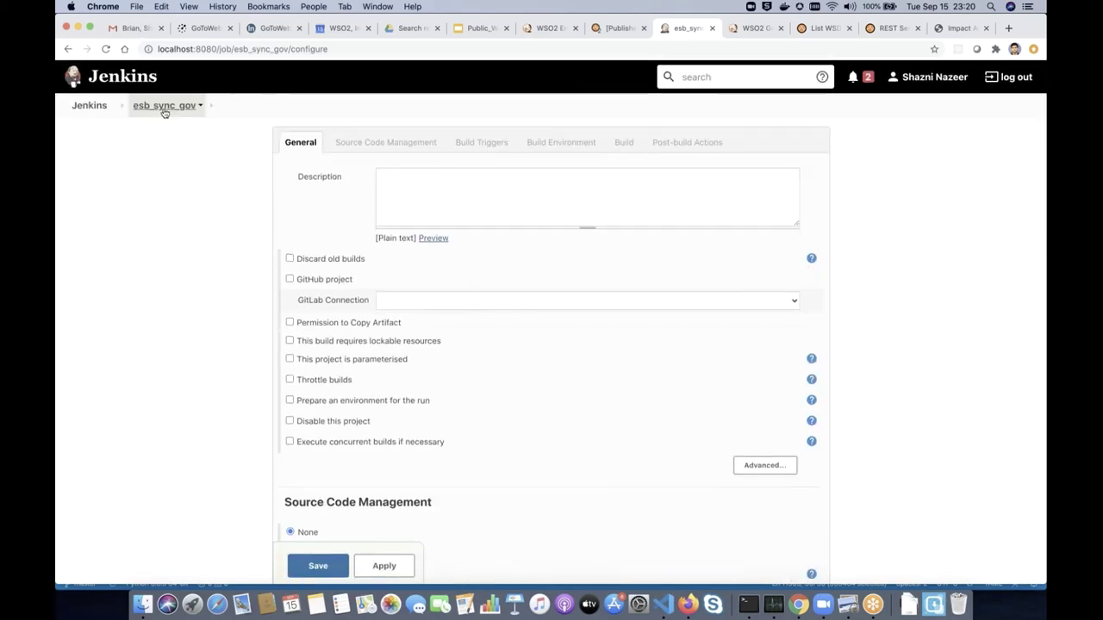
{"action": "left_click", "coordinate": [163, 109]}
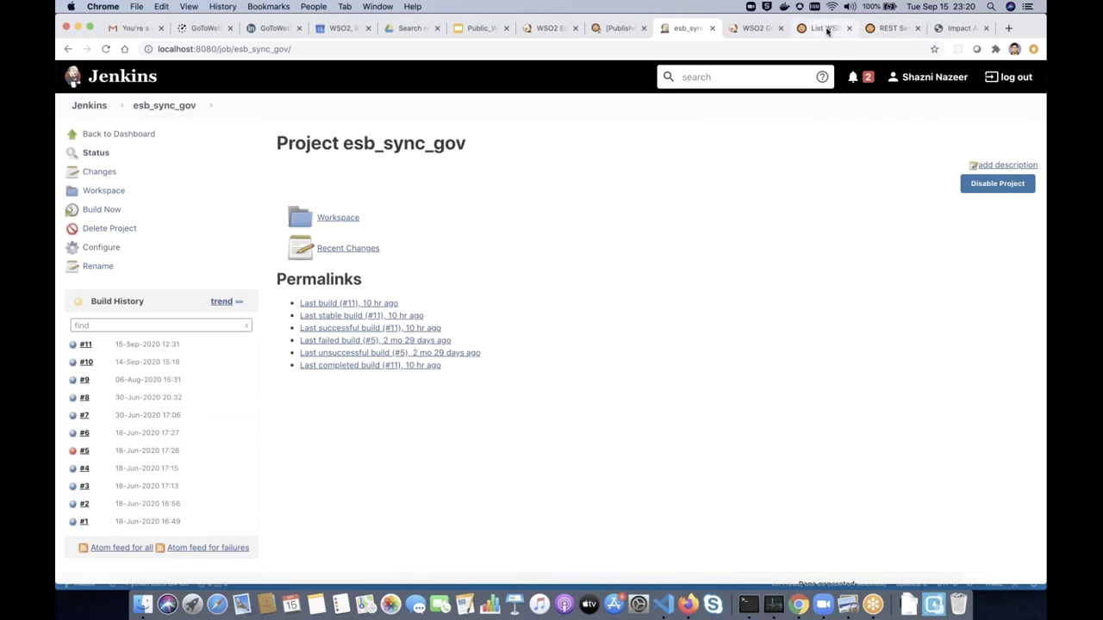
{"action": "left_click", "coordinate": [825, 28]}
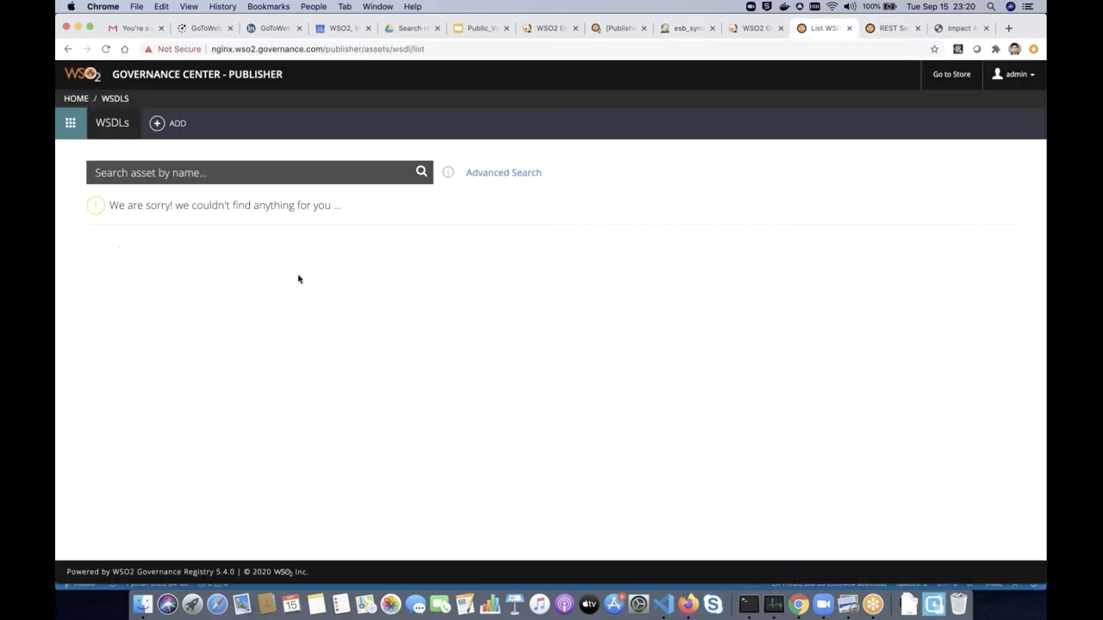
{"action": "left_click", "coordinate": [548, 32]}
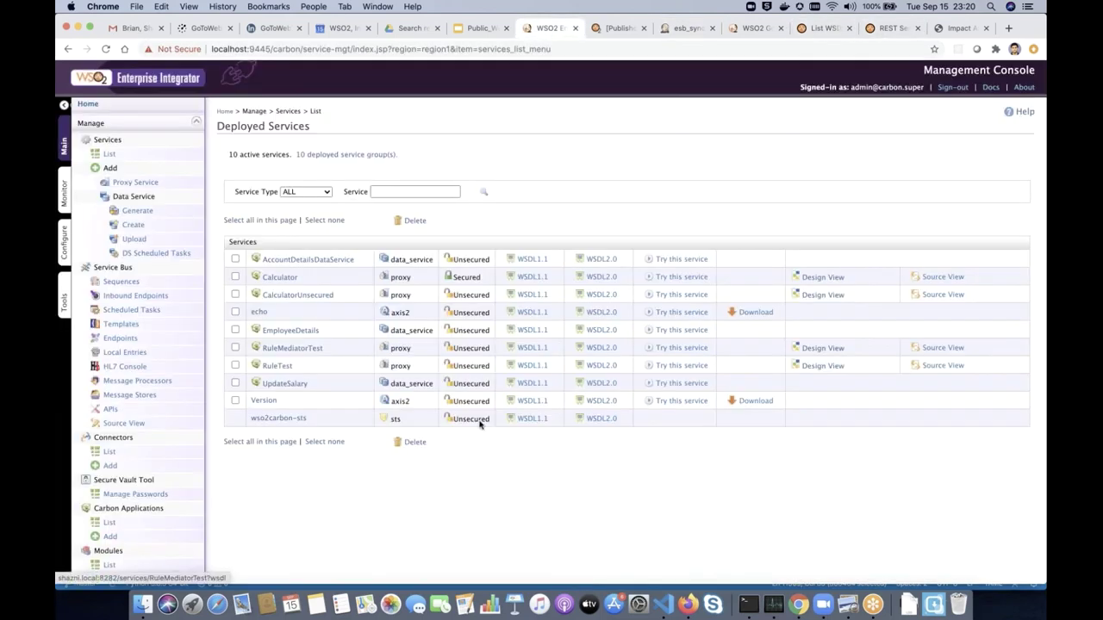
{"action": "left_click", "coordinate": [821, 29]}
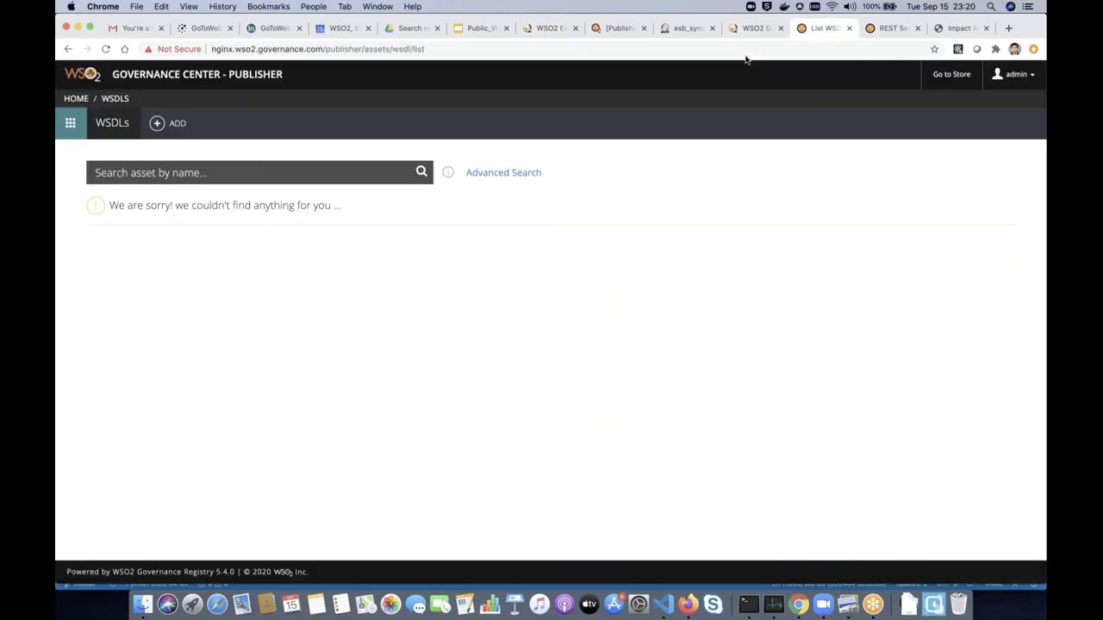
{"action": "left_click", "coordinate": [683, 28]}
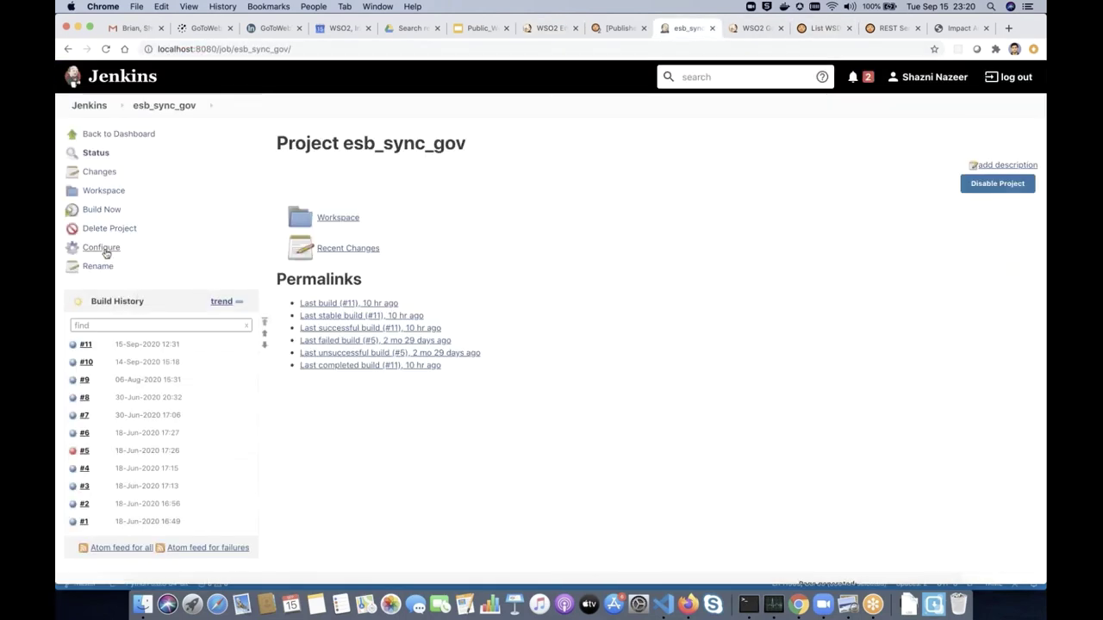
{"action": "left_click", "coordinate": [102, 210]}
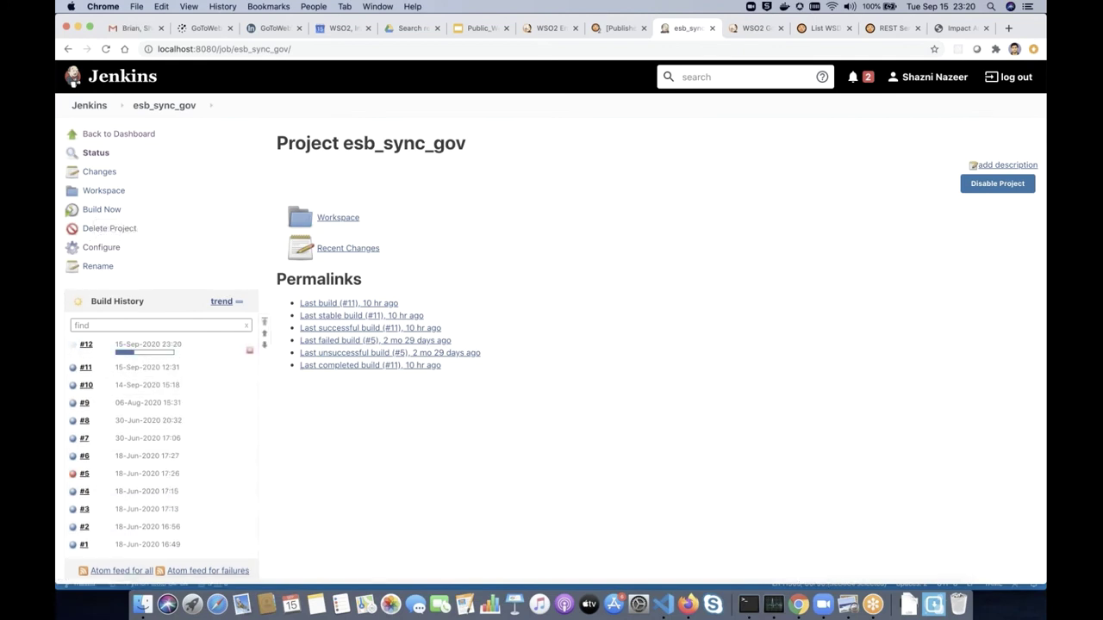
Check build #12's console output for SUCCESS and WSDL creation status 201, then return to EI
{"action": "left_click", "coordinate": [136, 350]}
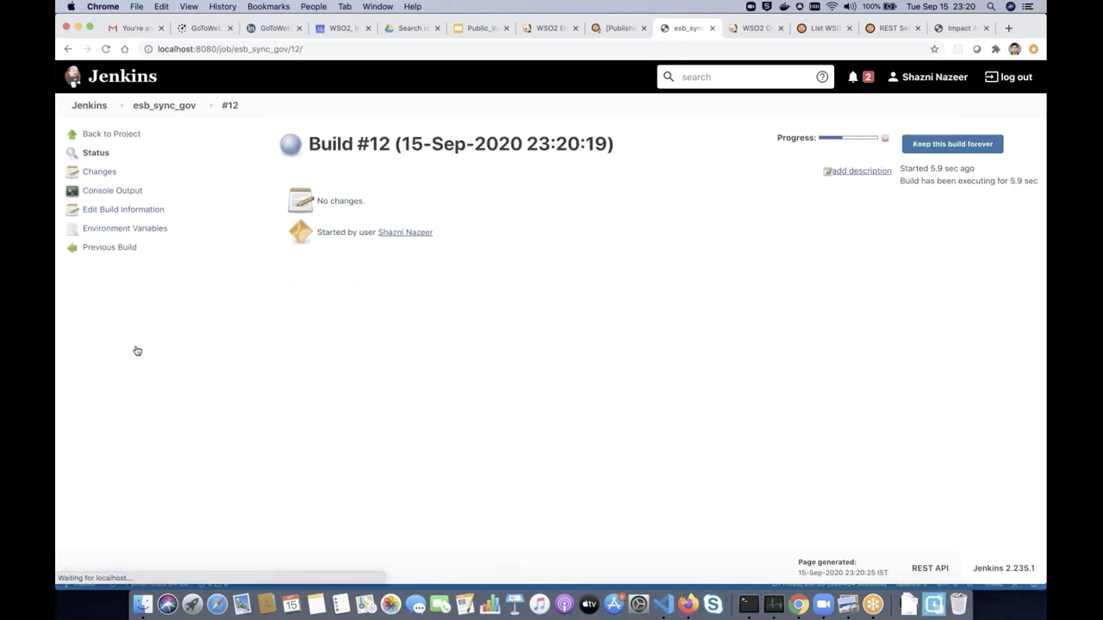
{"action": "left_click", "coordinate": [128, 195]}
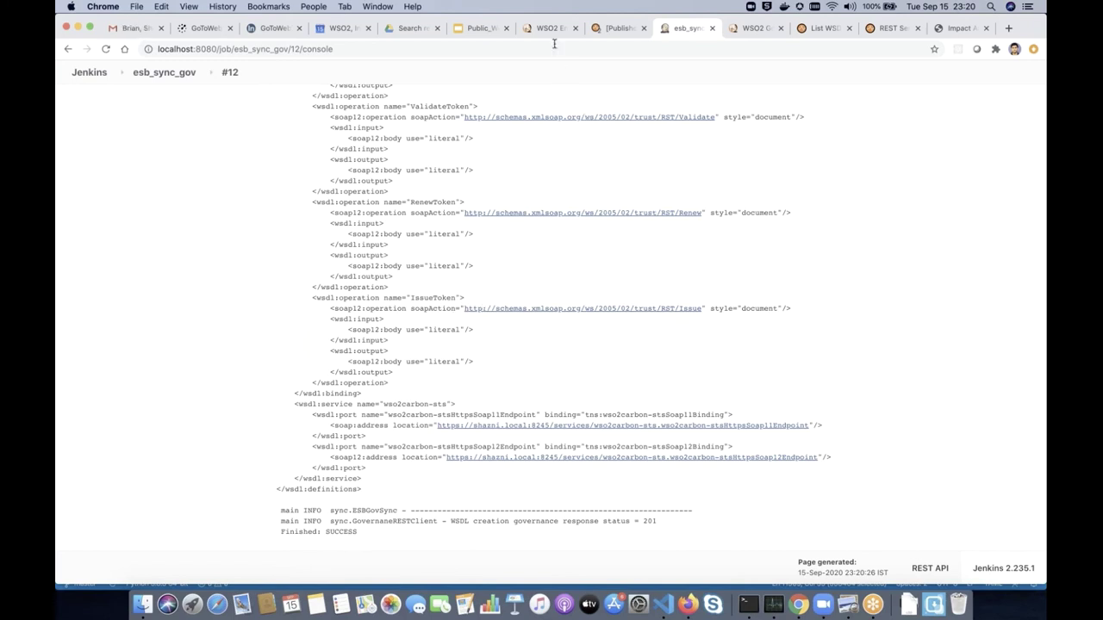
{"action": "left_click", "coordinate": [756, 28]}
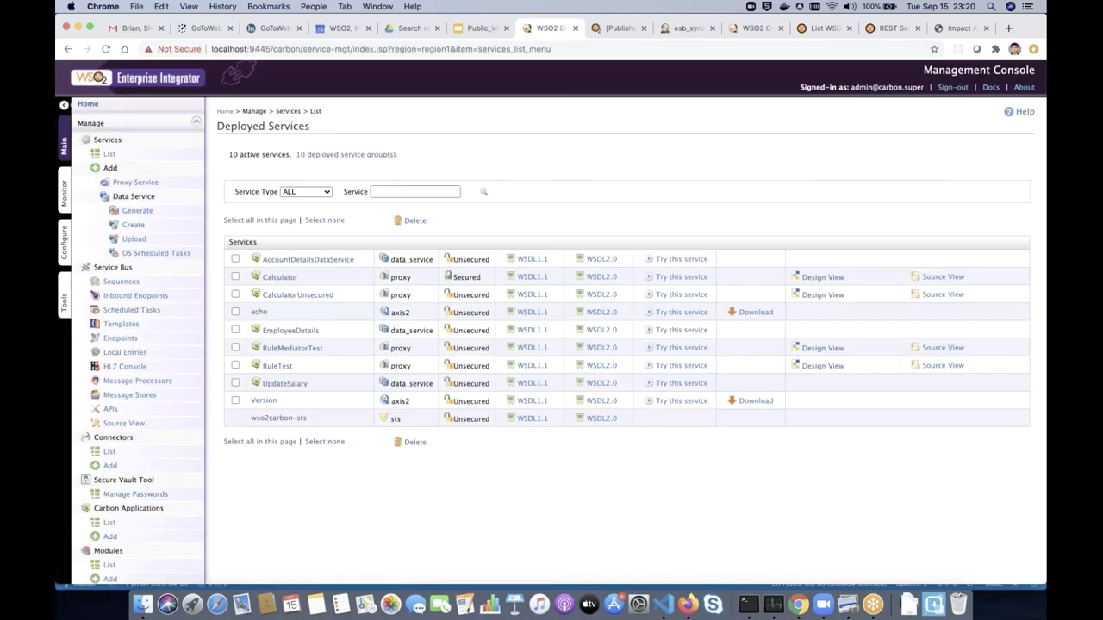
Reload the Publisher WSDLs list to show ten synced WSDLs matching EI, then view API Manager's APIs
{"action": "left_click", "coordinate": [818, 27]}
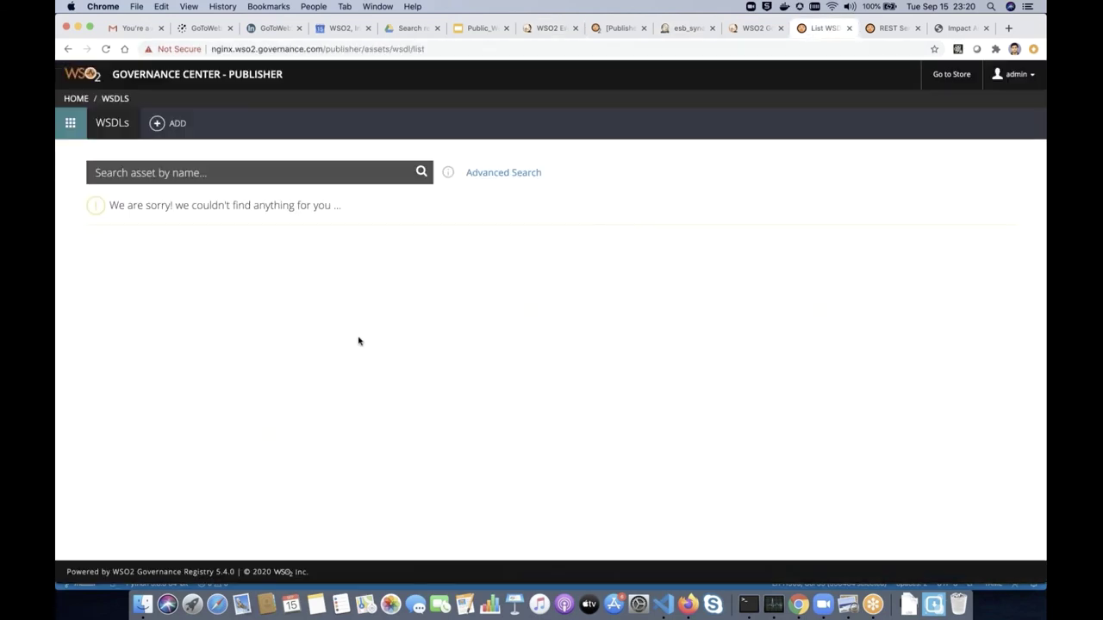
{"action": "left_click", "coordinate": [112, 123]}
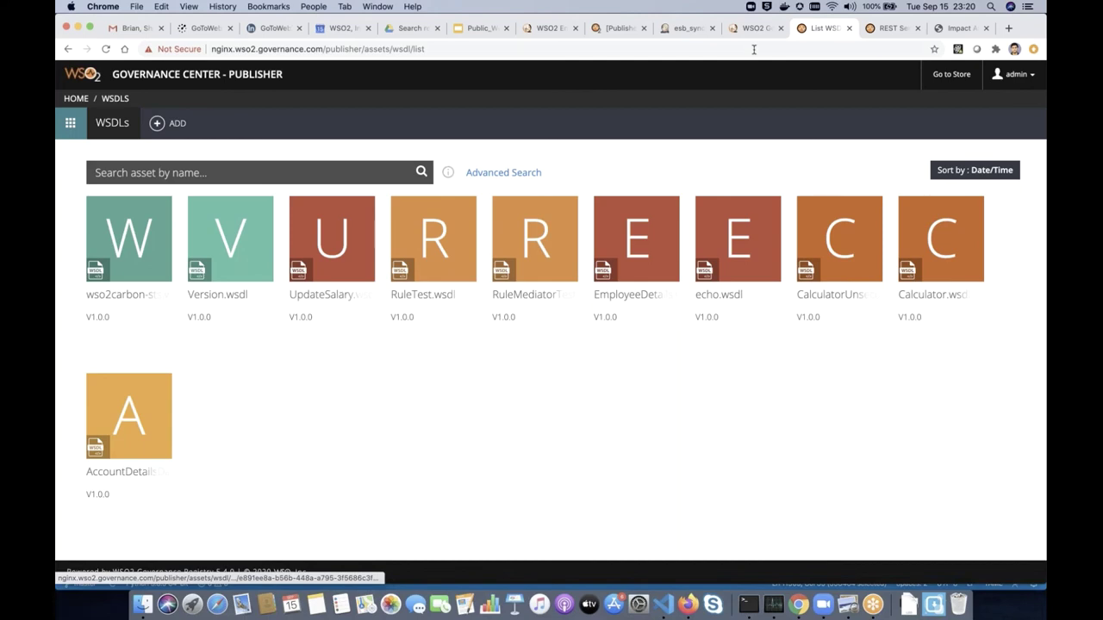
{"action": "left_click", "coordinate": [541, 28]}
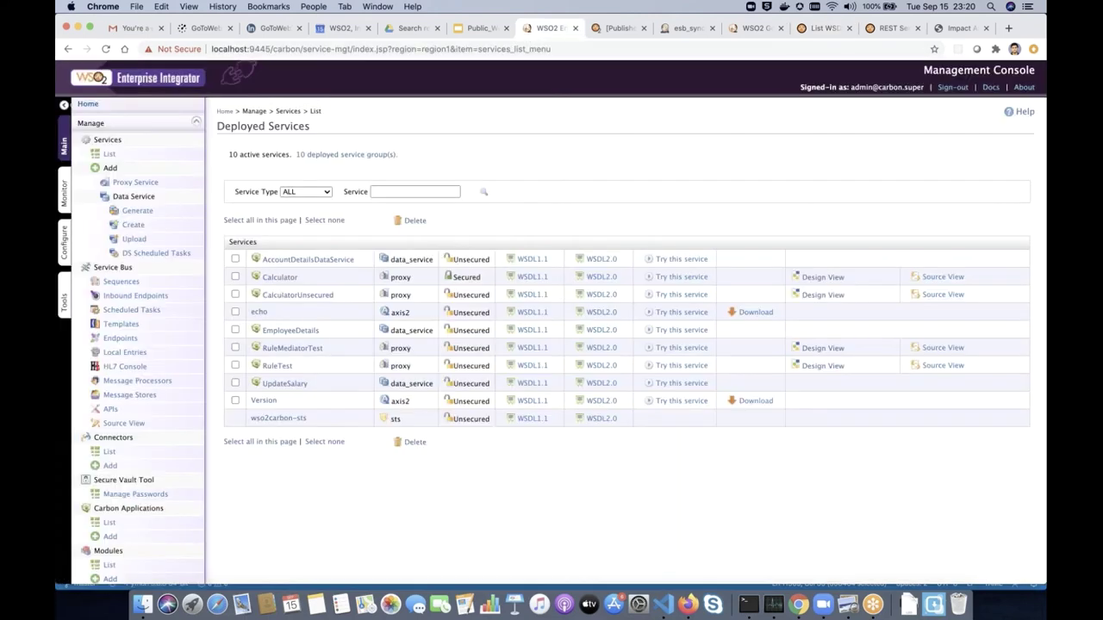
{"action": "left_click", "coordinate": [748, 27]}
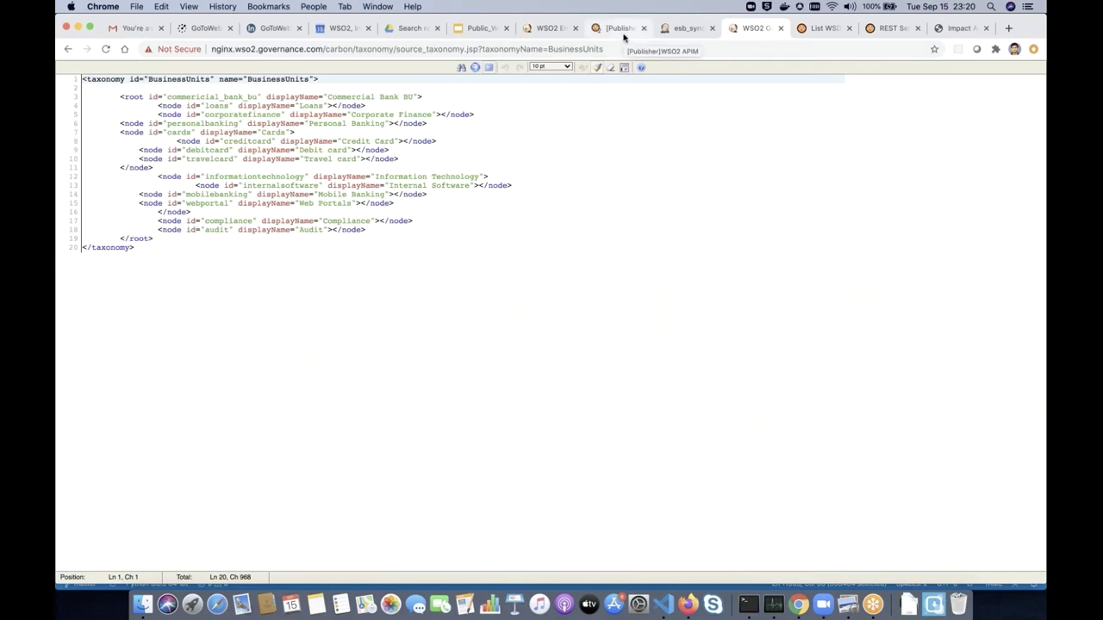
{"action": "left_click", "coordinate": [619, 27]}
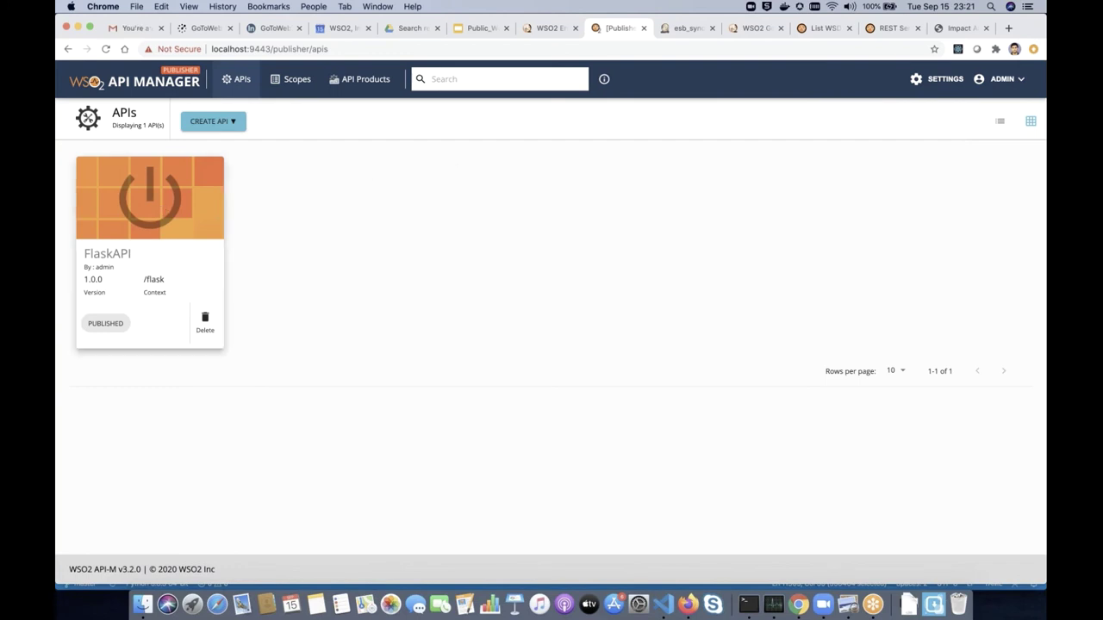
View the FlaskAPI card's API Definition in API Manager Publisher, scrolling through its OpenAPI code
{"action": "left_click", "coordinate": [164, 209]}
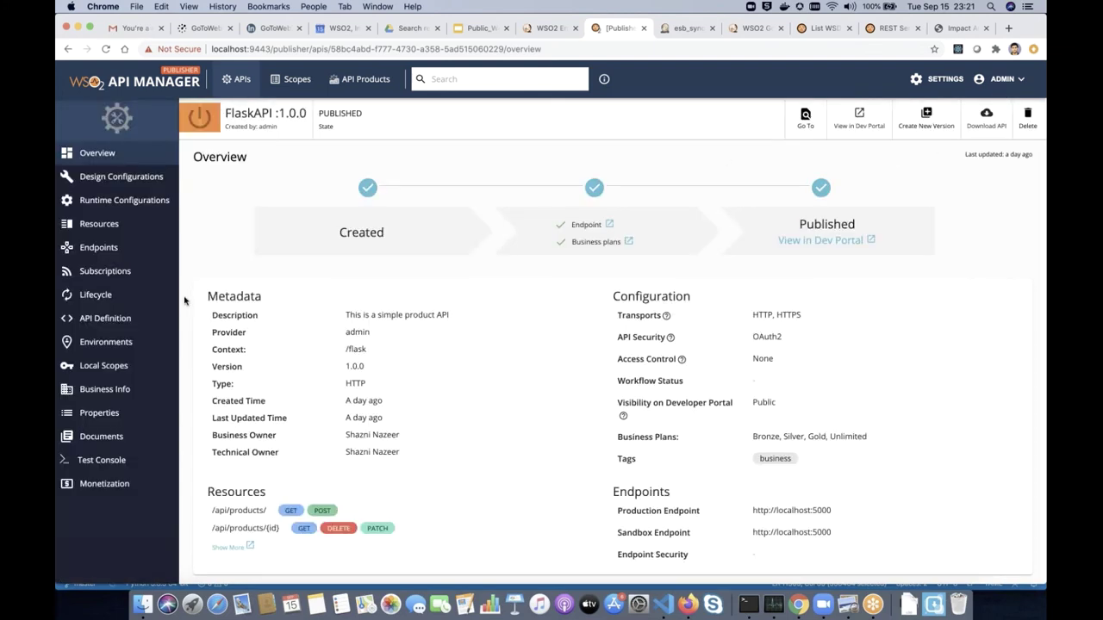
{"action": "left_click", "coordinate": [114, 322]}
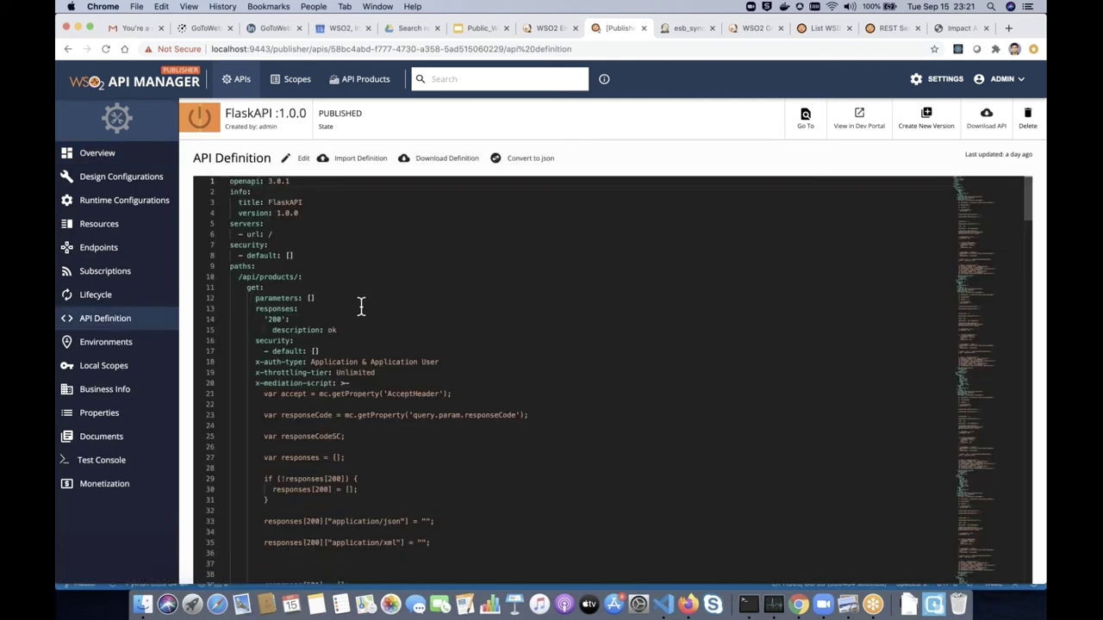
{"action": "scroll", "coordinate": [361, 307], "scroll_direction": "down", "scroll_amount": 10}
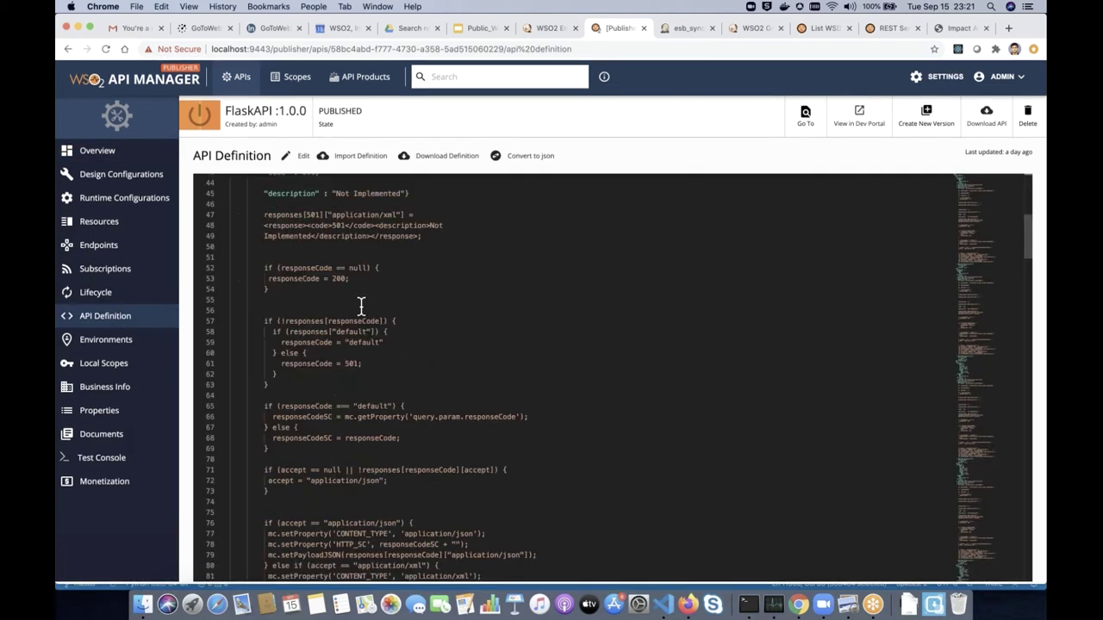
{"action": "scroll", "coordinate": [361, 306], "scroll_direction": "up", "scroll_amount": 10}
In Governance Publisher, switch to the Swaggers asset list and search for 'Flask'
{"action": "left_click", "coordinate": [822, 27]}
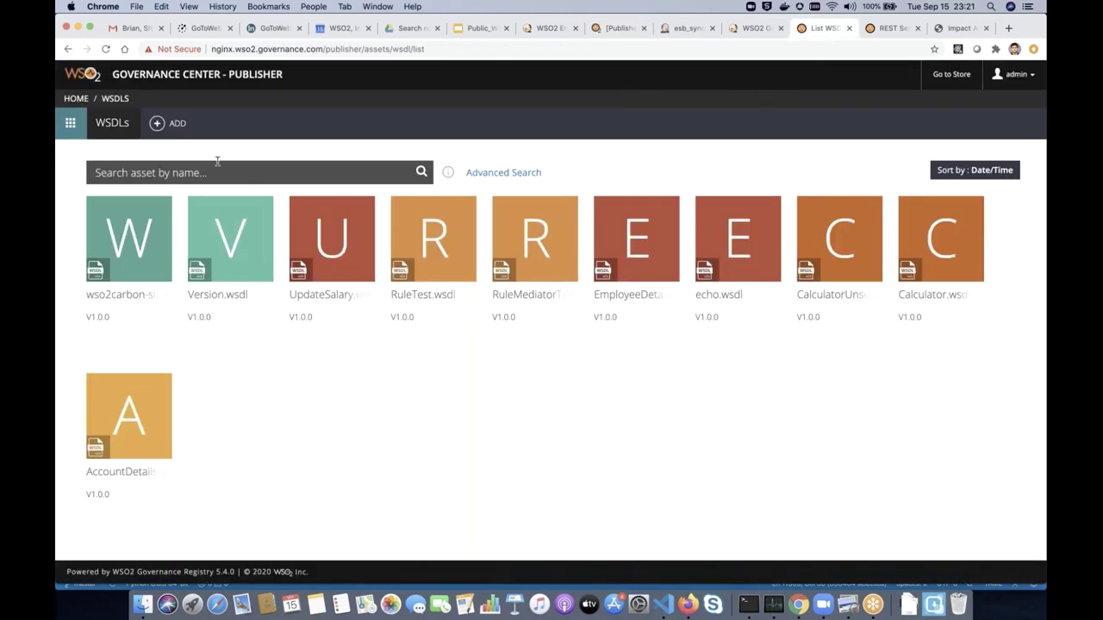
{"action": "left_click", "coordinate": [70, 124]}
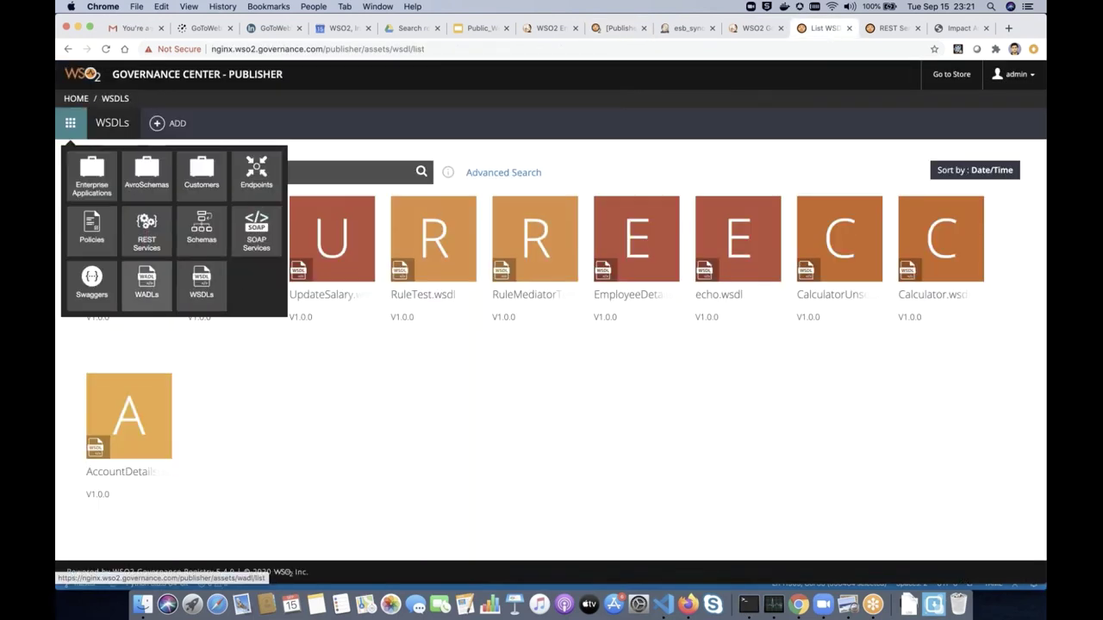
{"action": "left_click", "coordinate": [95, 283]}
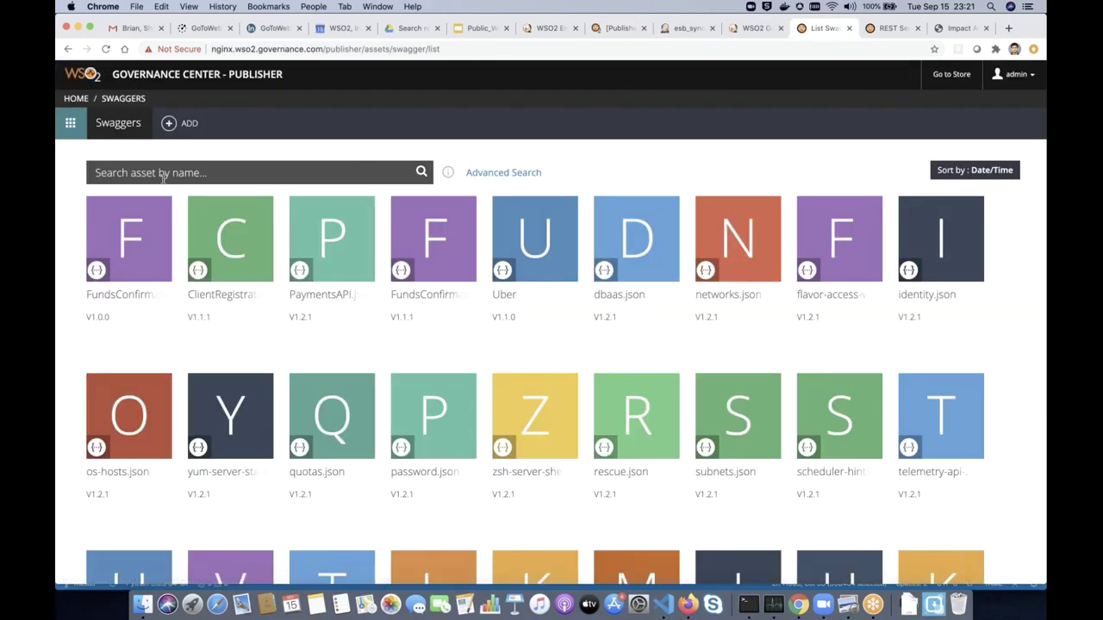
{"action": "left_click", "coordinate": [162, 176]}
{"action": "type", "text": "Flask"}
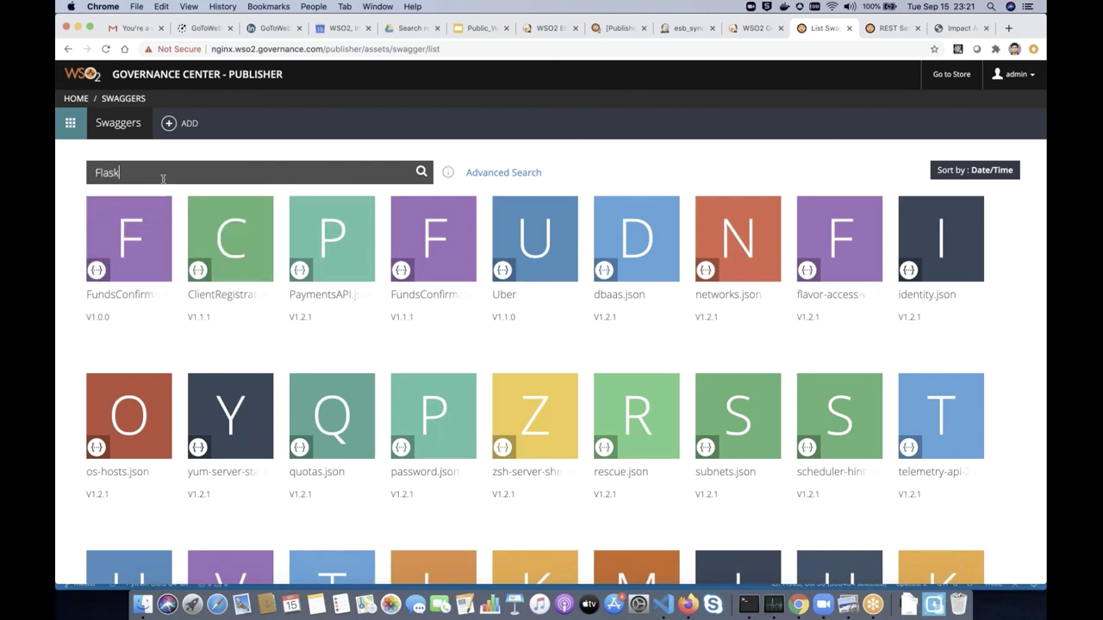
{"action": "key", "text": "Return"}
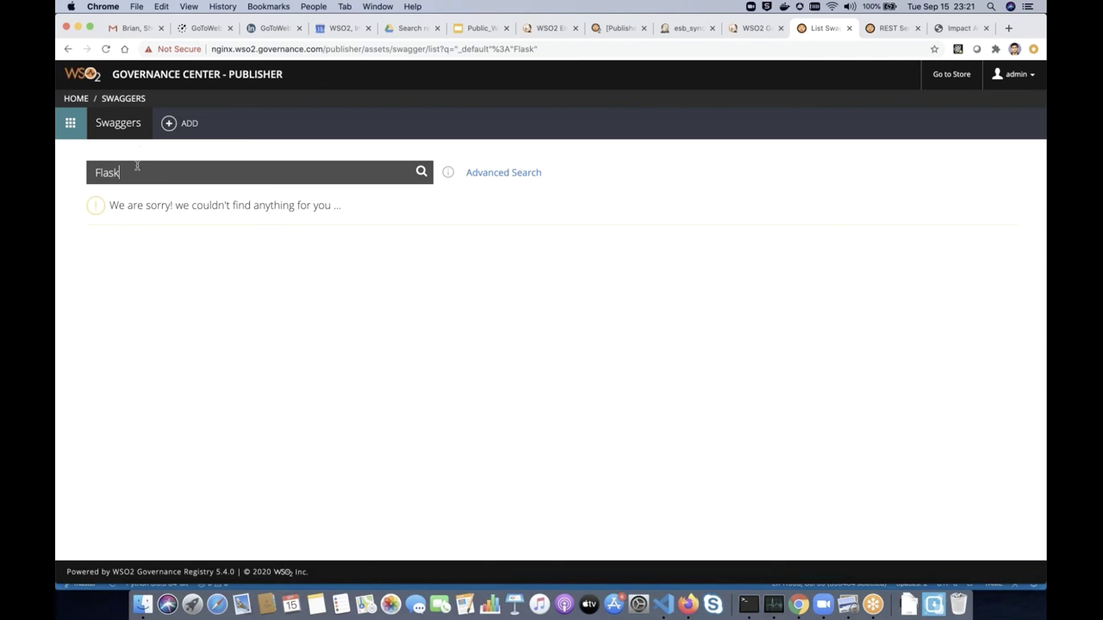
Clear the 'Flask' search and reload the full Swaggers list
{"action": "left_click_drag", "start_coordinate": [129, 168], "coordinate": [100, 163]}
{"action": "key", "text": "BackSpace"}
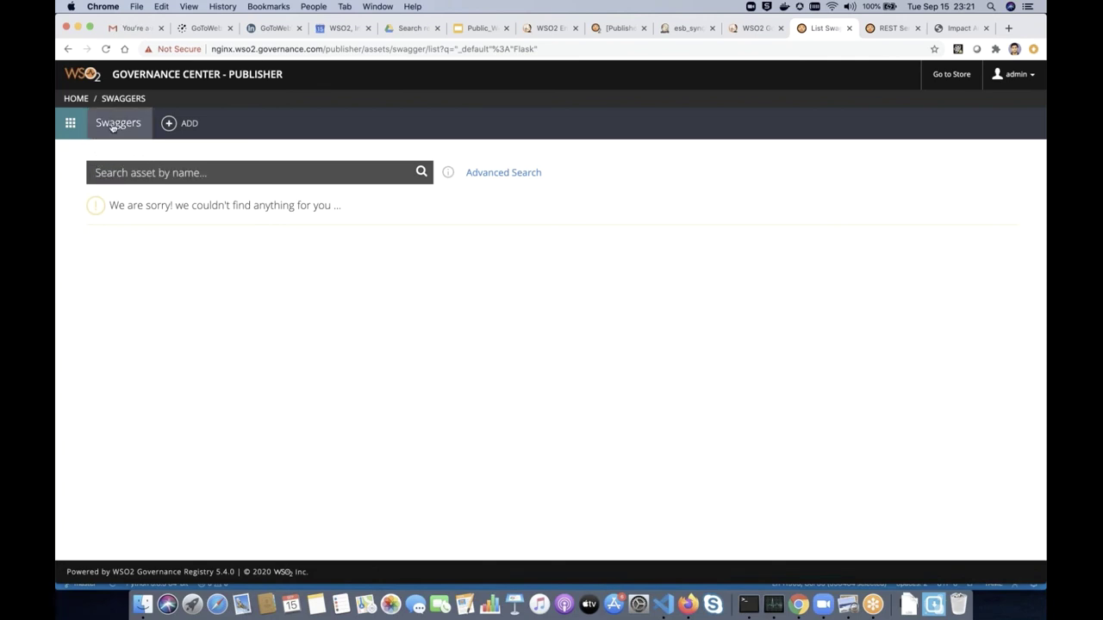
{"action": "left_click", "coordinate": [112, 125]}
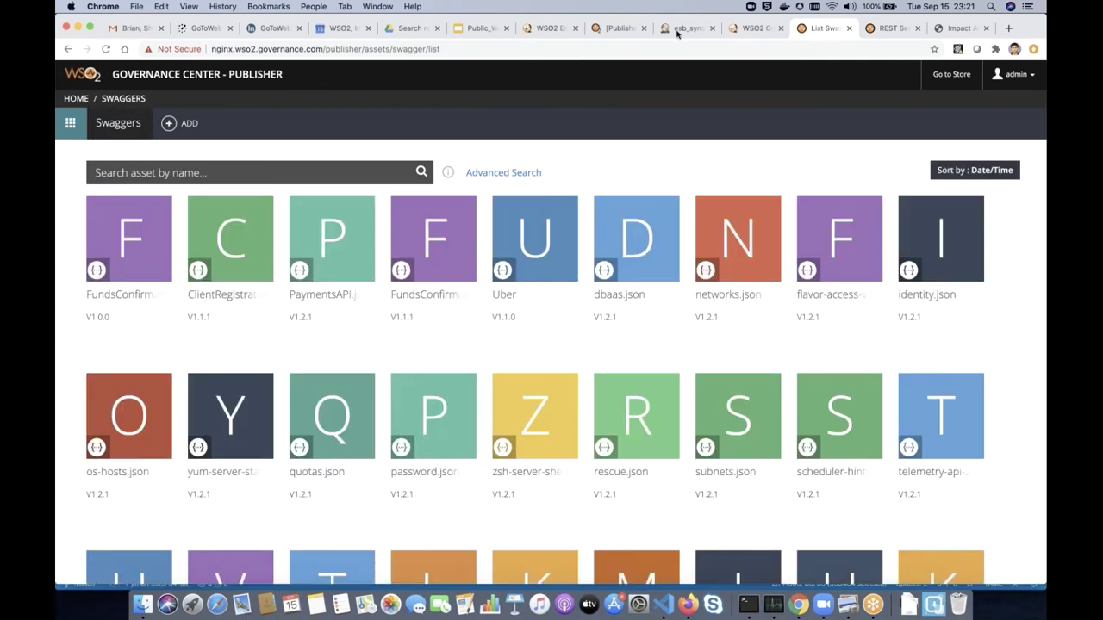
Scroll through the esb_sync_gov build #12 console output, then return to the esb_sync_gov project
{"action": "left_click", "coordinate": [677, 31]}
{"action": "scroll", "coordinate": [551, 327], "scroll_direction": "up", "scroll_amount": 15}
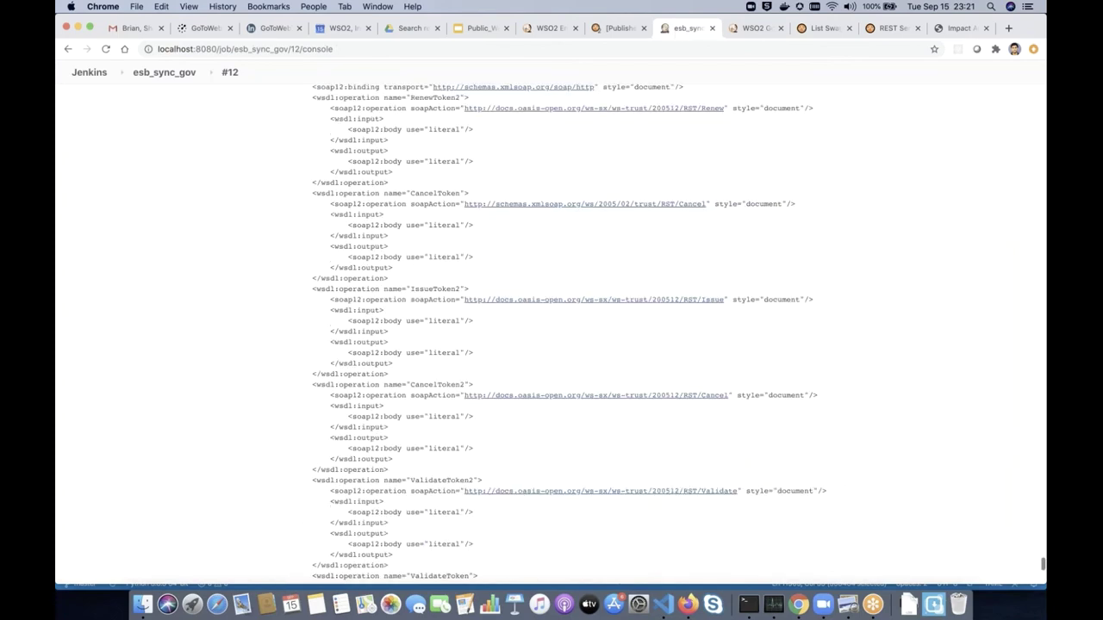
{"action": "scroll", "coordinate": [551, 327], "scroll_direction": "up", "scroll_amount": 20}
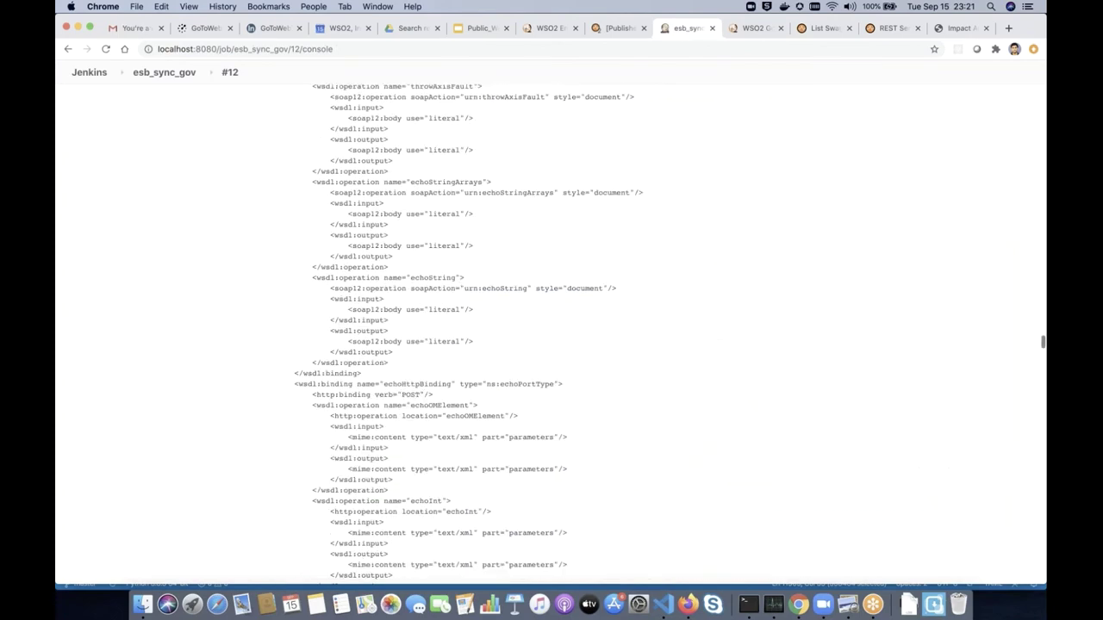
{"action": "scroll", "coordinate": [551, 327], "scroll_direction": "up", "scroll_amount": 20}
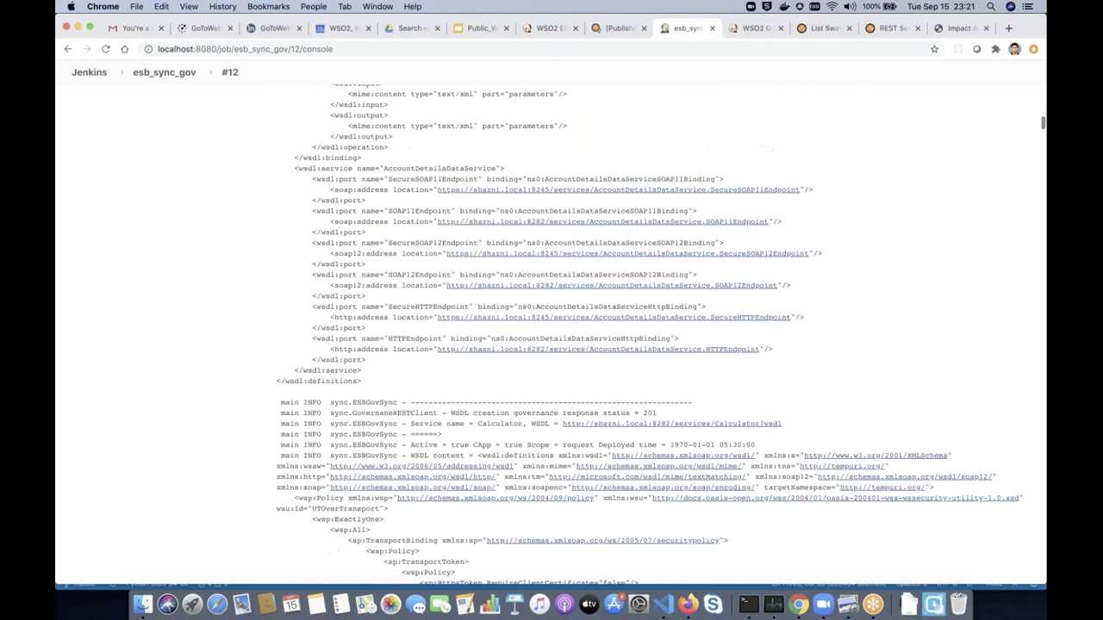
{"action": "scroll", "coordinate": [551, 327], "scroll_direction": "up", "scroll_amount": 20}
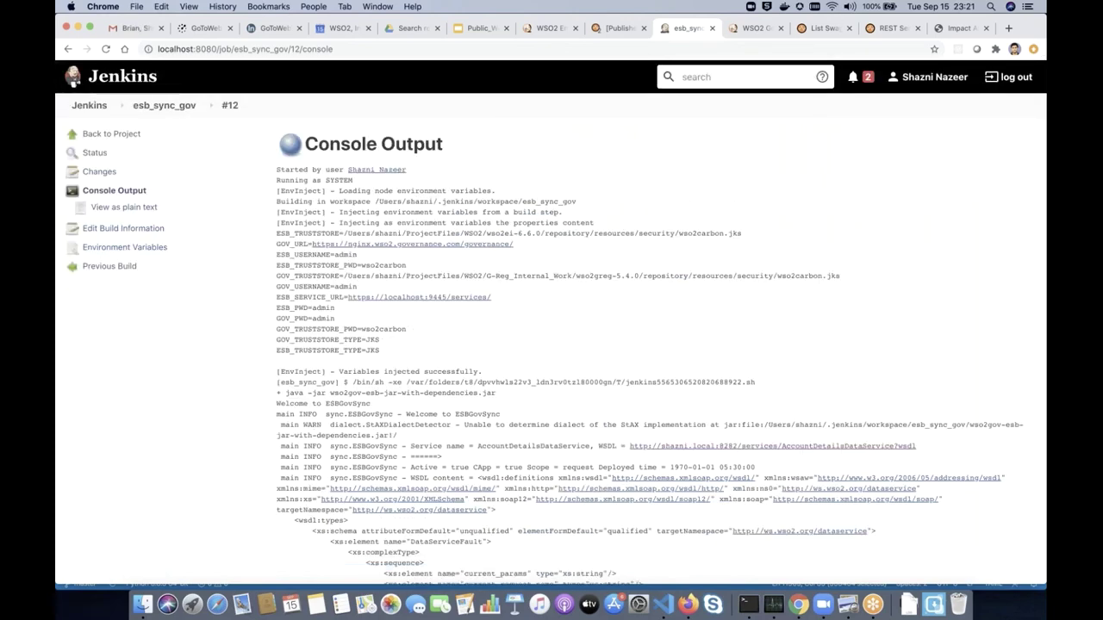
{"action": "scroll", "coordinate": [260, 215], "scroll_direction": "down", "scroll_amount": 15}
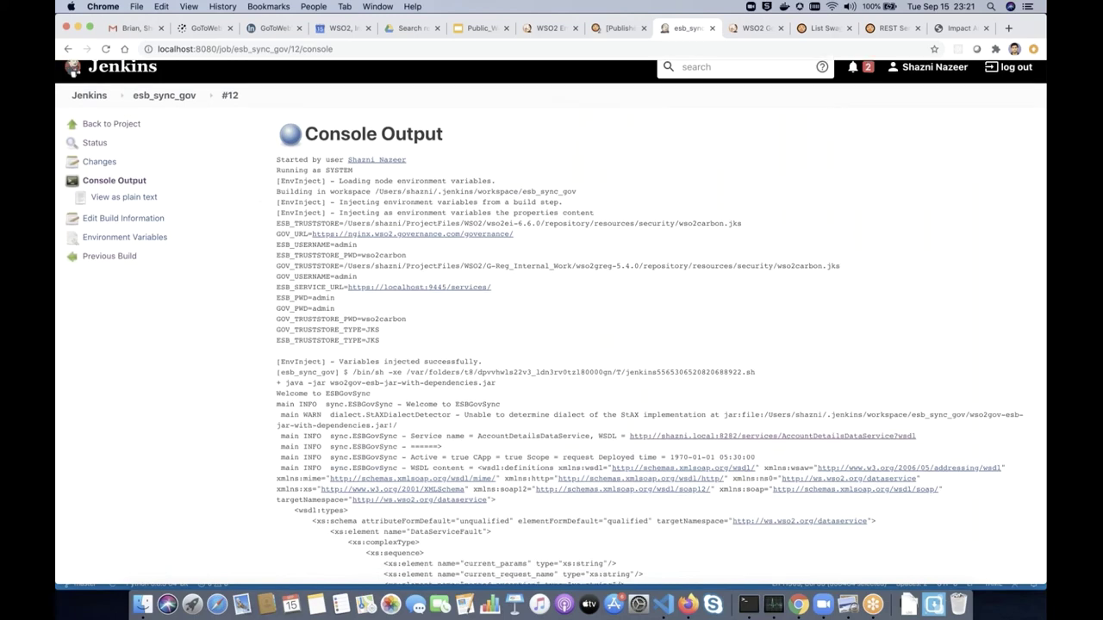
{"action": "scroll", "coordinate": [551, 328], "scroll_direction": "up", "scroll_amount": 15}
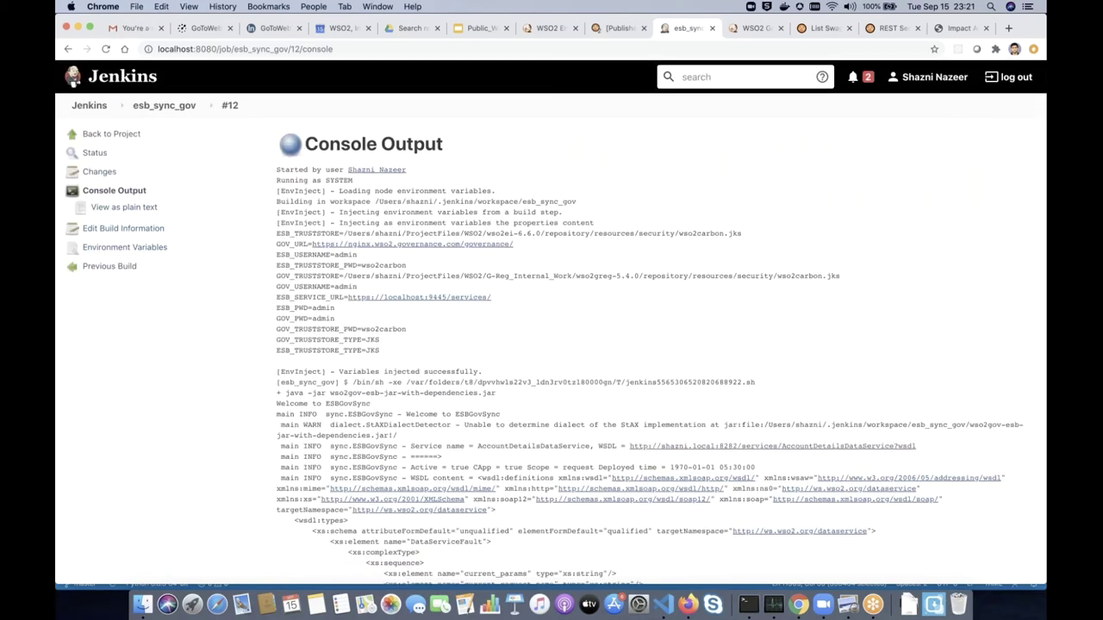
{"action": "left_click", "coordinate": [164, 110]}
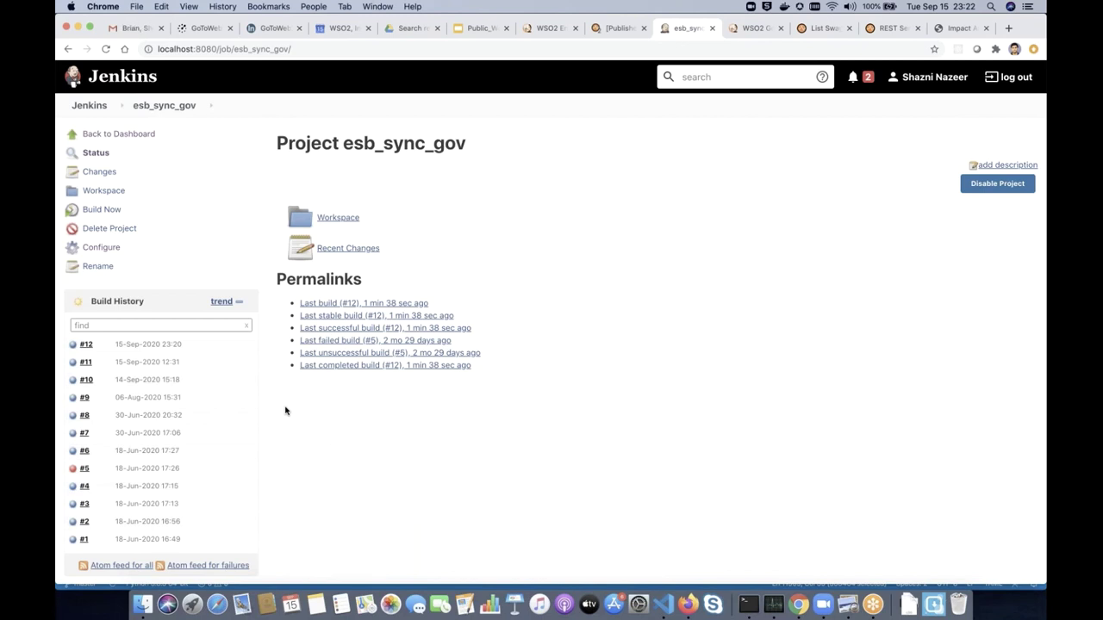
From the dashboard, go to the api_sync_governance job's Configure page and scroll down to its Execute Python script step
{"action": "left_click", "coordinate": [95, 105]}
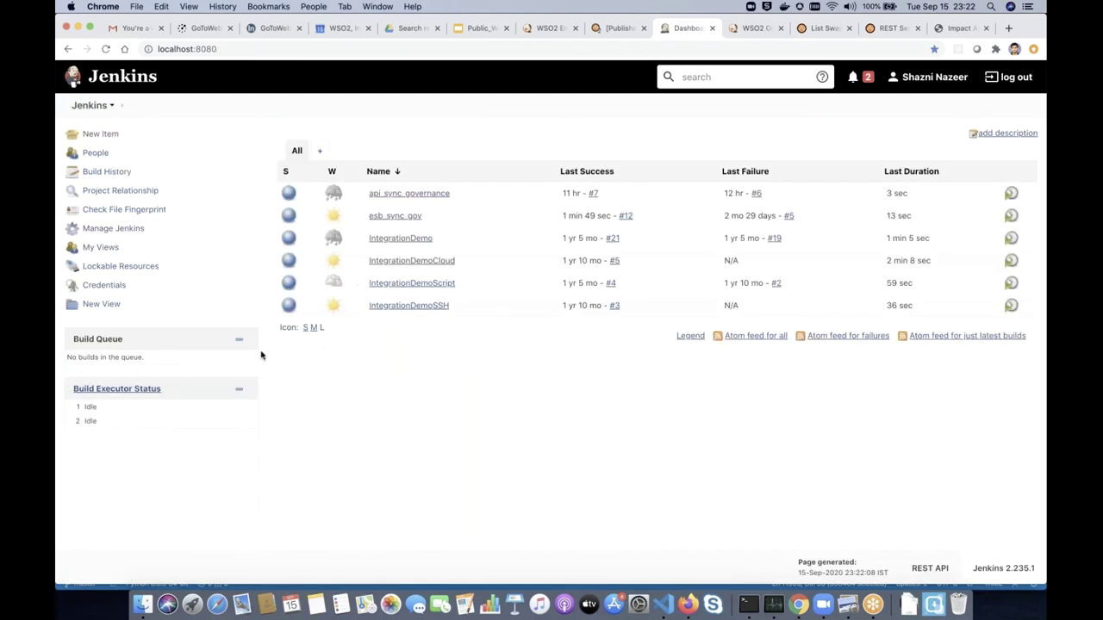
{"action": "left_click", "coordinate": [396, 193]}
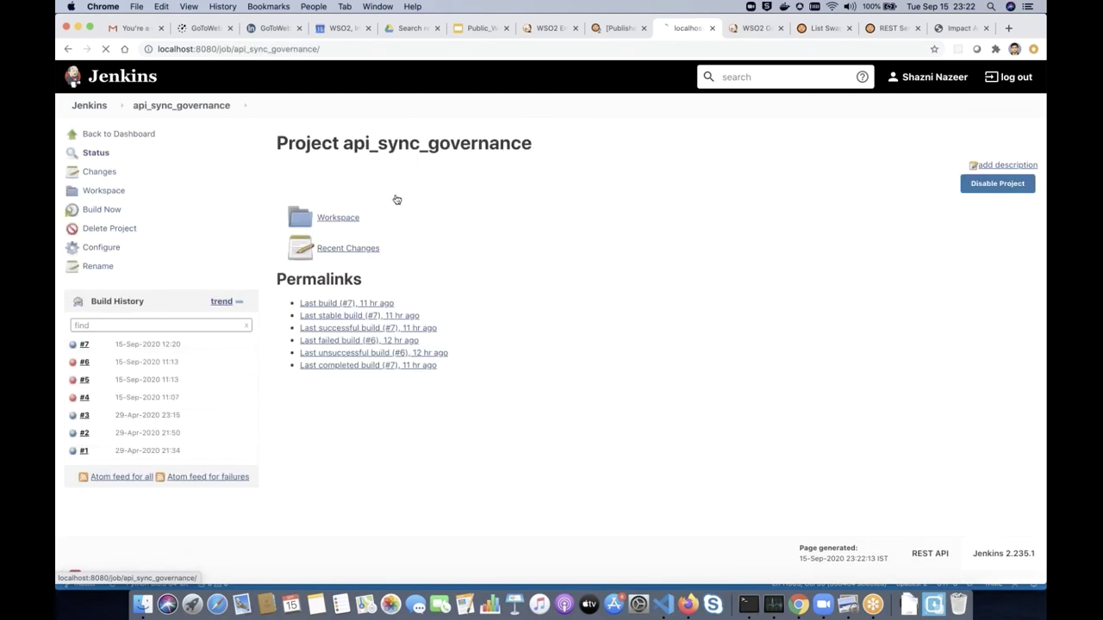
{"action": "left_click", "coordinate": [101, 249]}
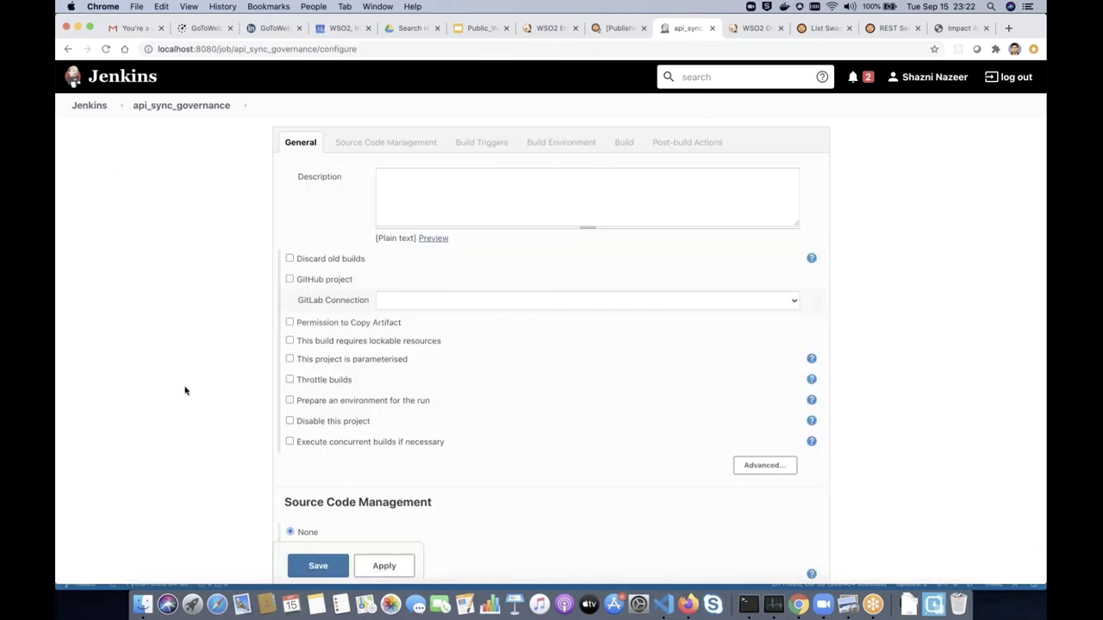
{"action": "scroll", "coordinate": [185, 387], "scroll_direction": "down", "scroll_amount": 5}
{"action": "scroll", "coordinate": [184, 391], "scroll_direction": "down", "scroll_amount": 10}
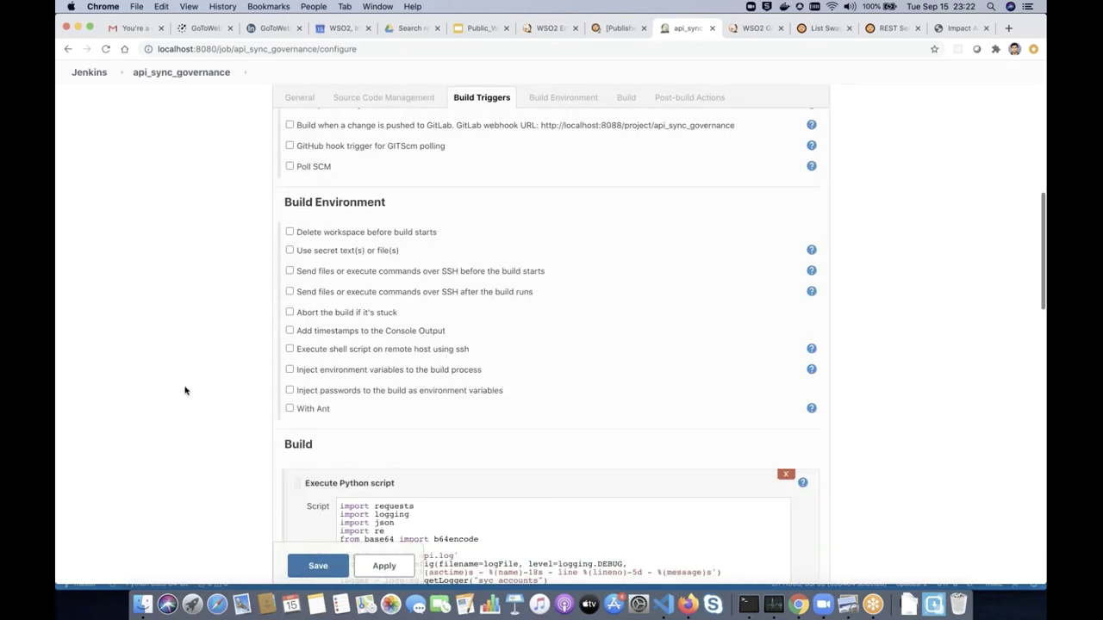
{"action": "scroll", "coordinate": [184, 391], "scroll_direction": "down", "scroll_amount": 3}
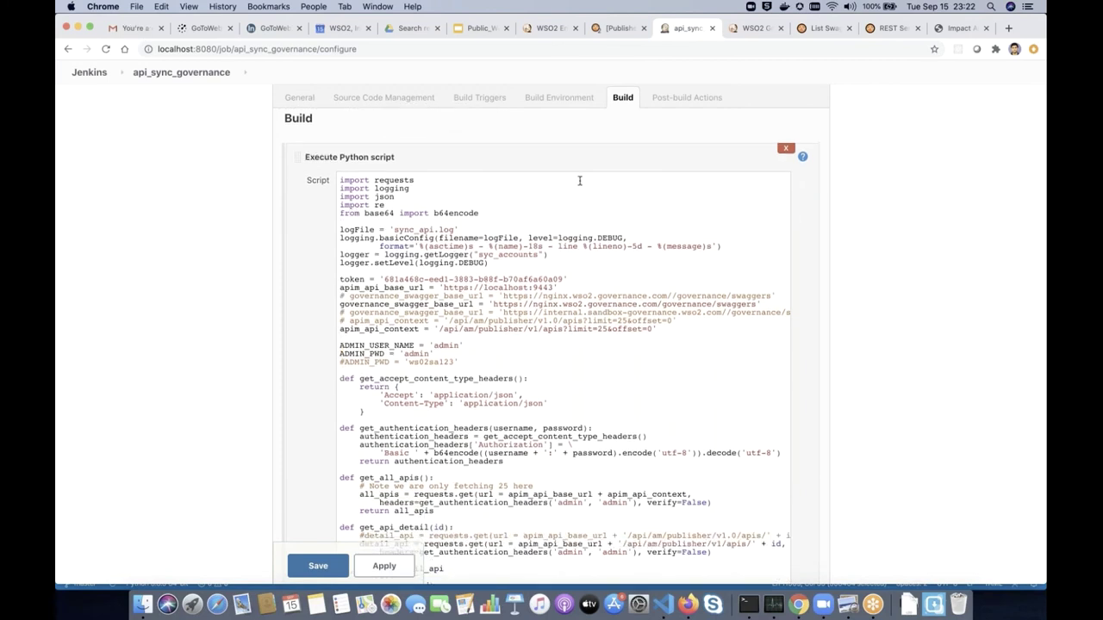
Compare the Python sync script with the FlaskAPI definition and Enterprise Integrator's deployed services
{"action": "left_click", "coordinate": [617, 28]}
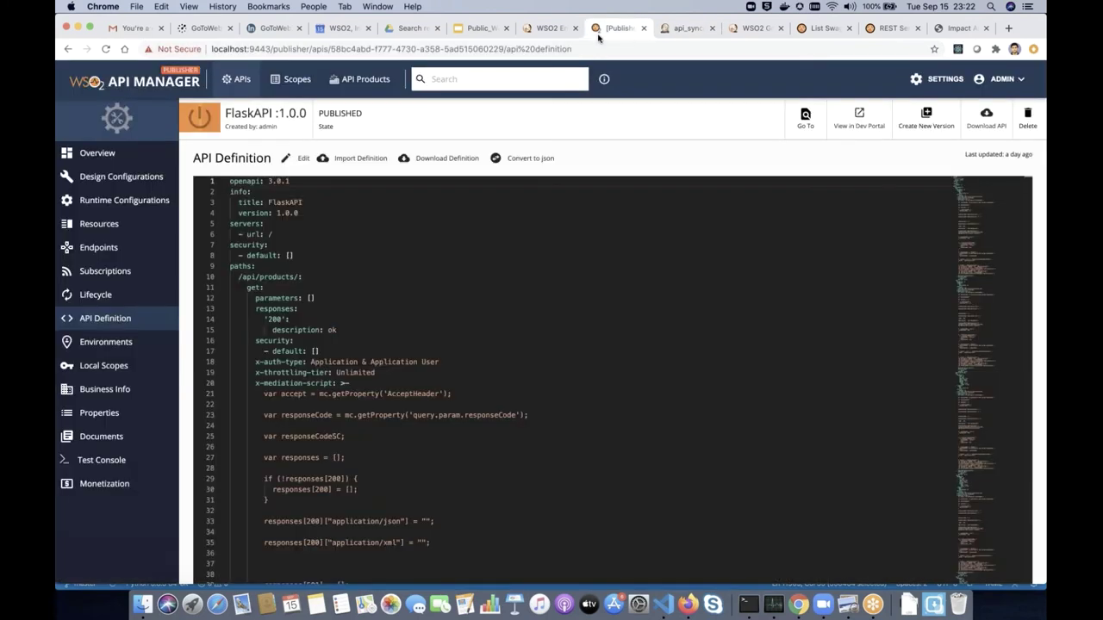
{"action": "left_click", "coordinate": [678, 29]}
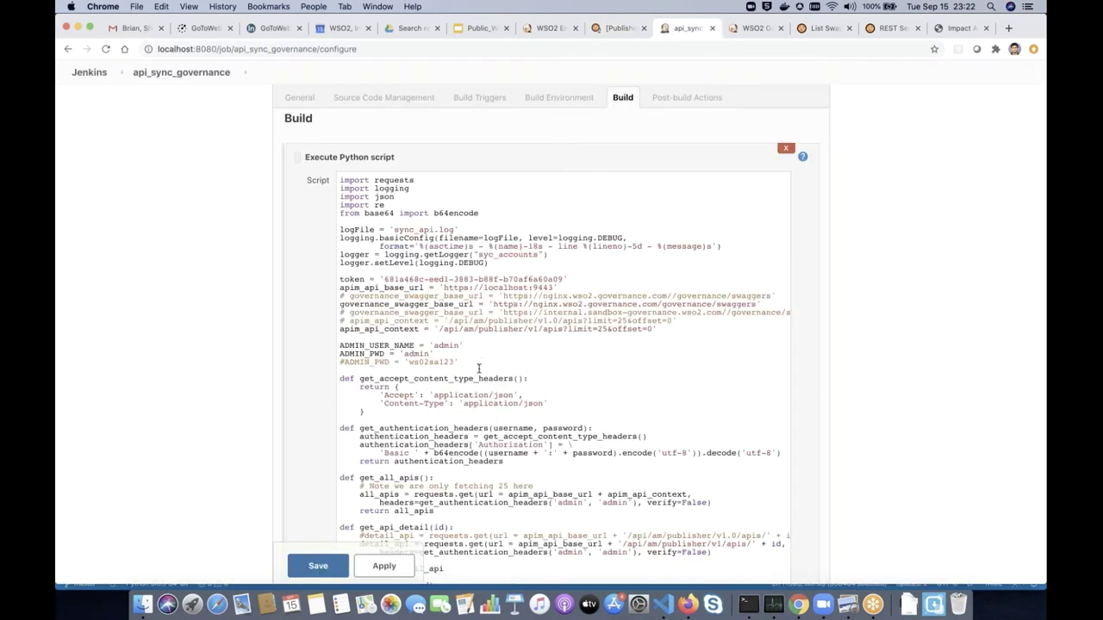
{"action": "left_click", "coordinate": [613, 30]}
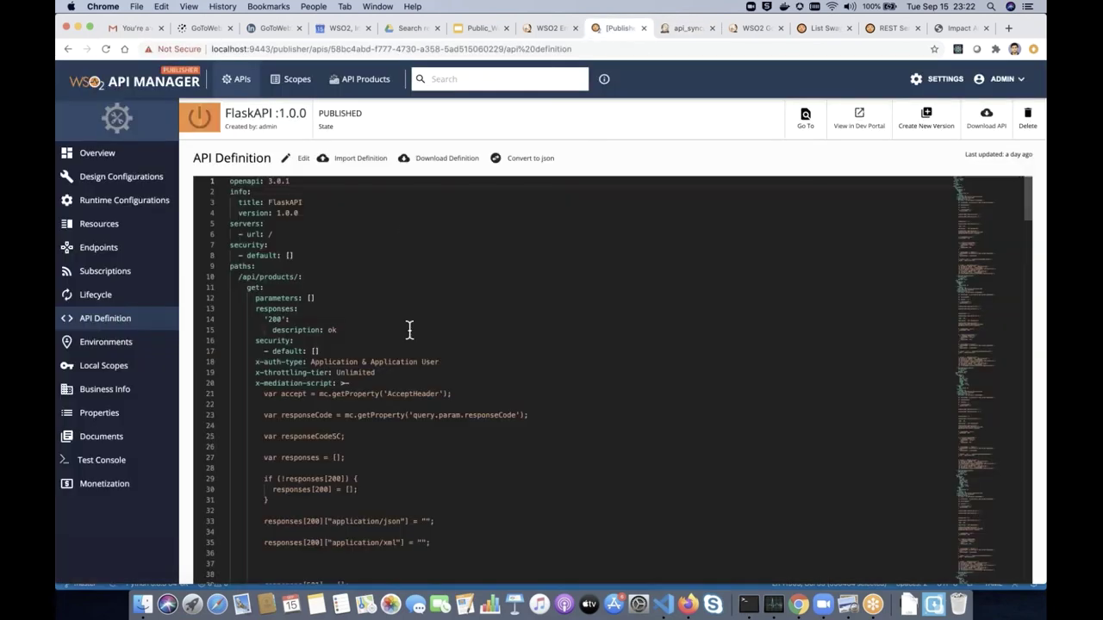
{"action": "left_click", "coordinate": [681, 30]}
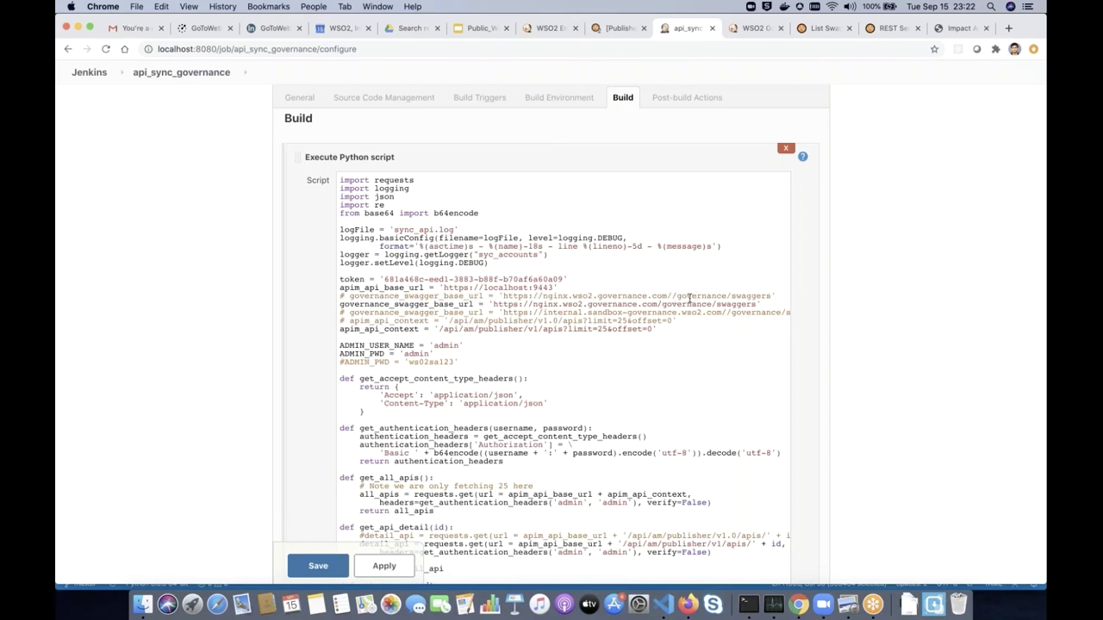
{"action": "scroll", "coordinate": [452, 418], "scroll_direction": "down", "scroll_amount": 1}
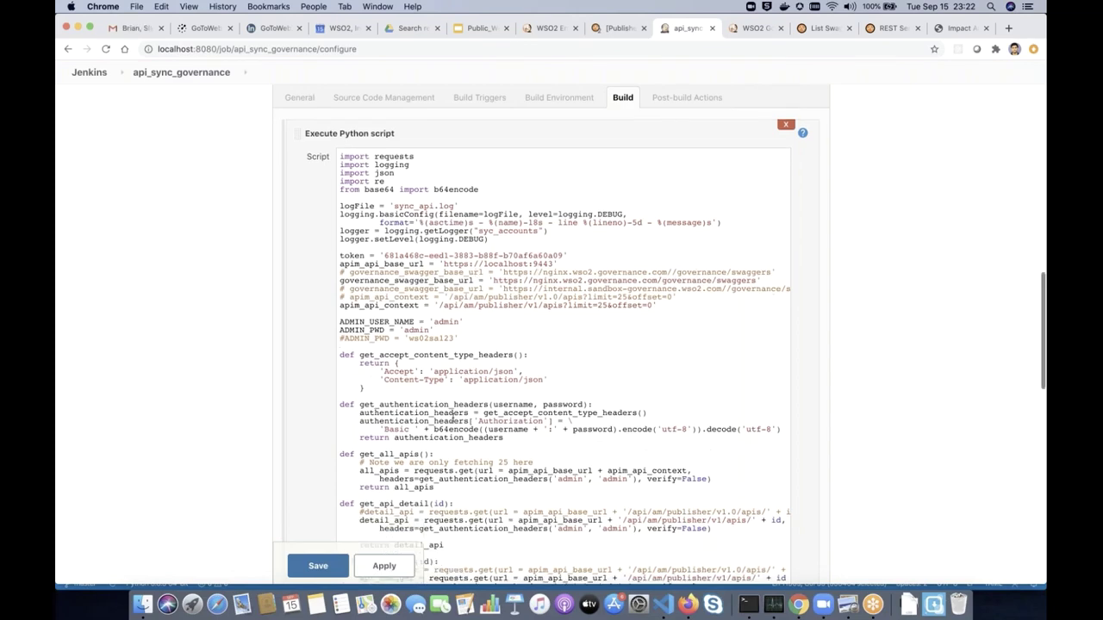
{"action": "scroll", "coordinate": [454, 415], "scroll_direction": "down", "scroll_amount": 10}
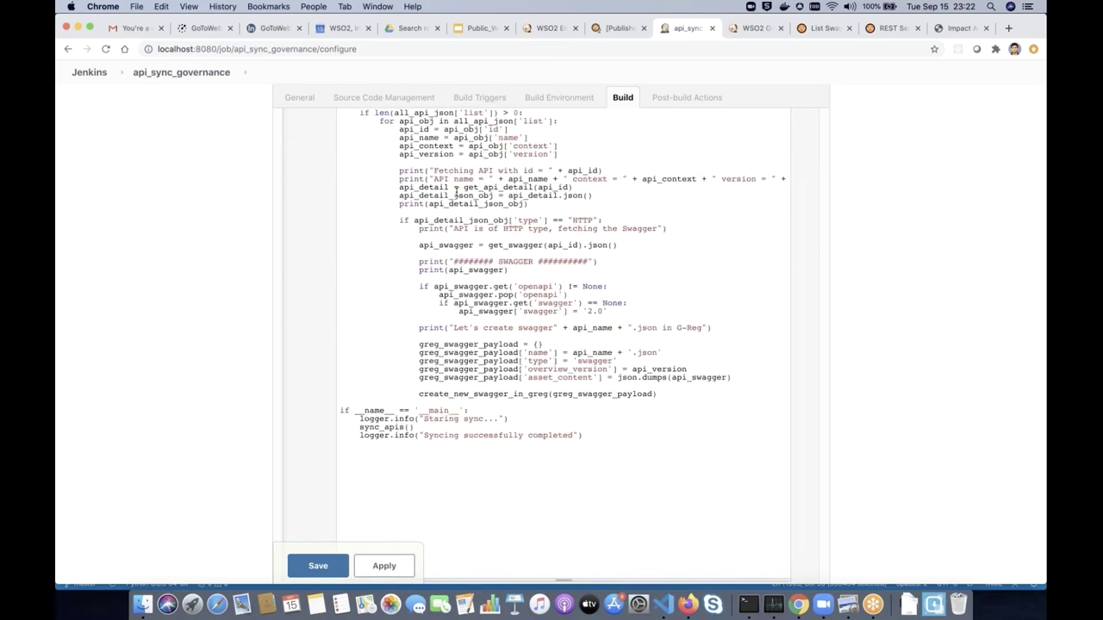
{"action": "scroll", "coordinate": [455, 191], "scroll_direction": "up", "scroll_amount": 20}
{"action": "scroll", "coordinate": [455, 192], "scroll_direction": "down", "scroll_amount": 10}
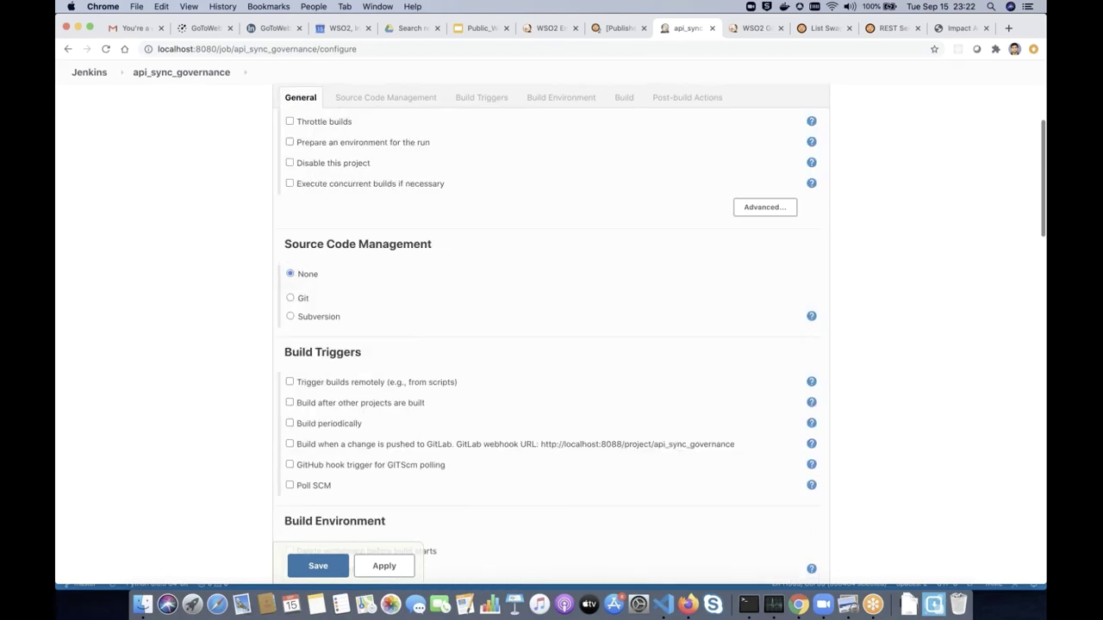
{"action": "scroll", "coordinate": [512, 369], "scroll_direction": "down", "scroll_amount": 10}
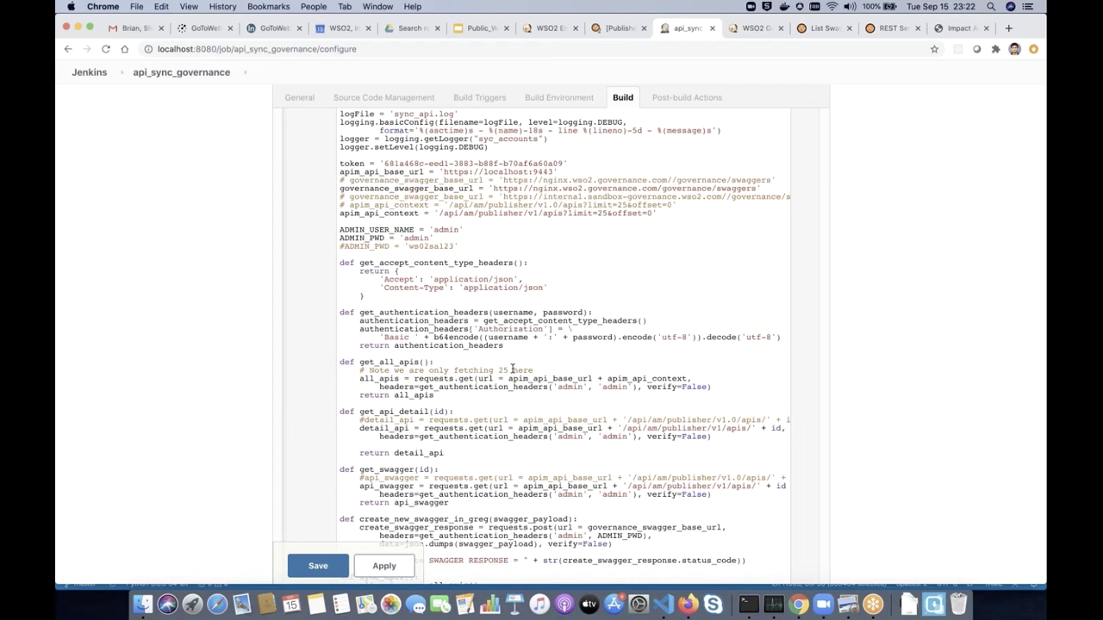
{"action": "left_click", "coordinate": [542, 29]}
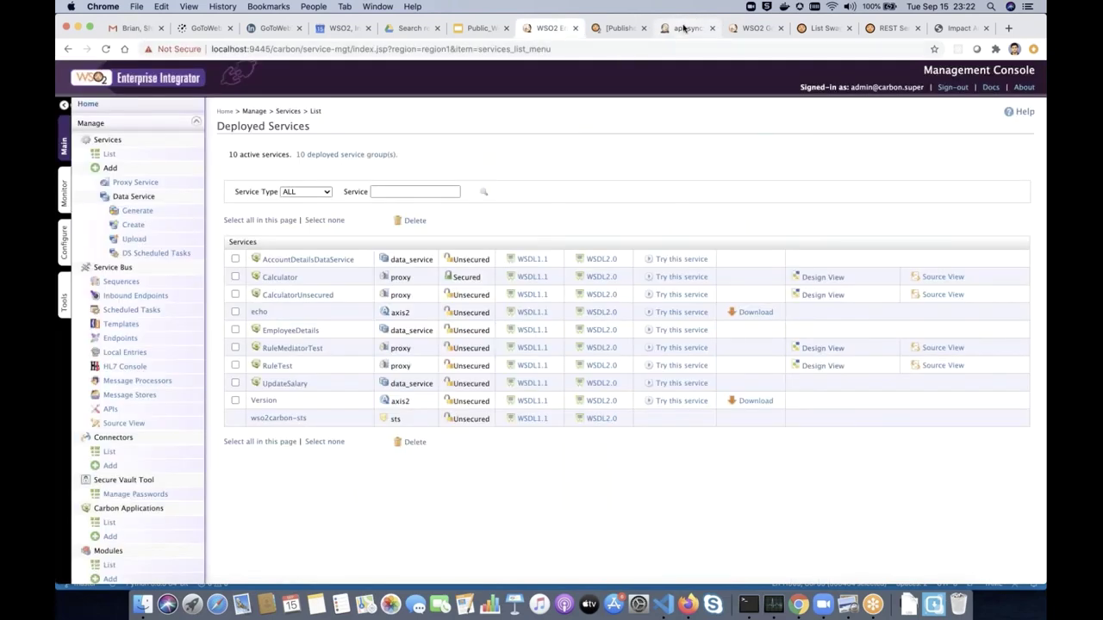
{"action": "left_click", "coordinate": [683, 28]}
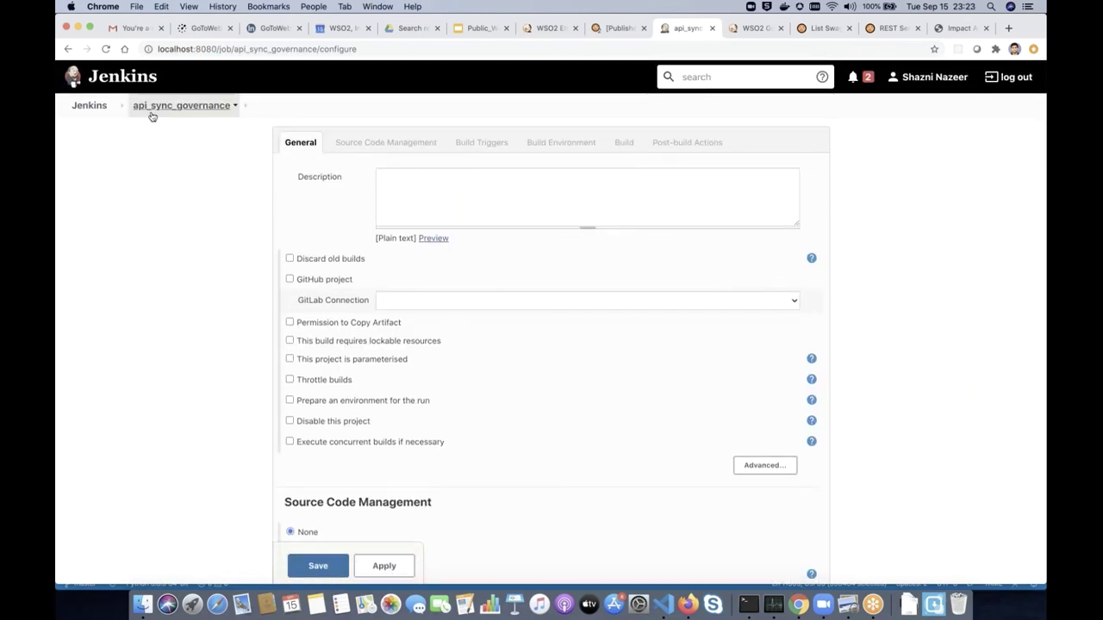
Trigger Build Now on the api_sync_governance project, producing build #8
{"action": "left_click", "coordinate": [150, 109]}
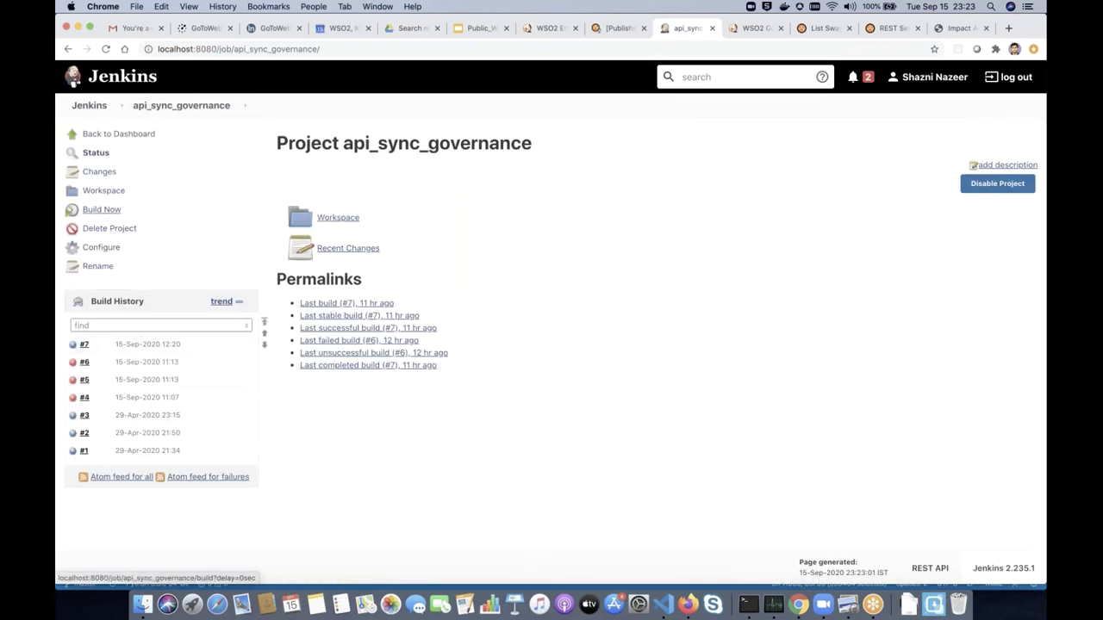
{"action": "left_click", "coordinate": [102, 209]}
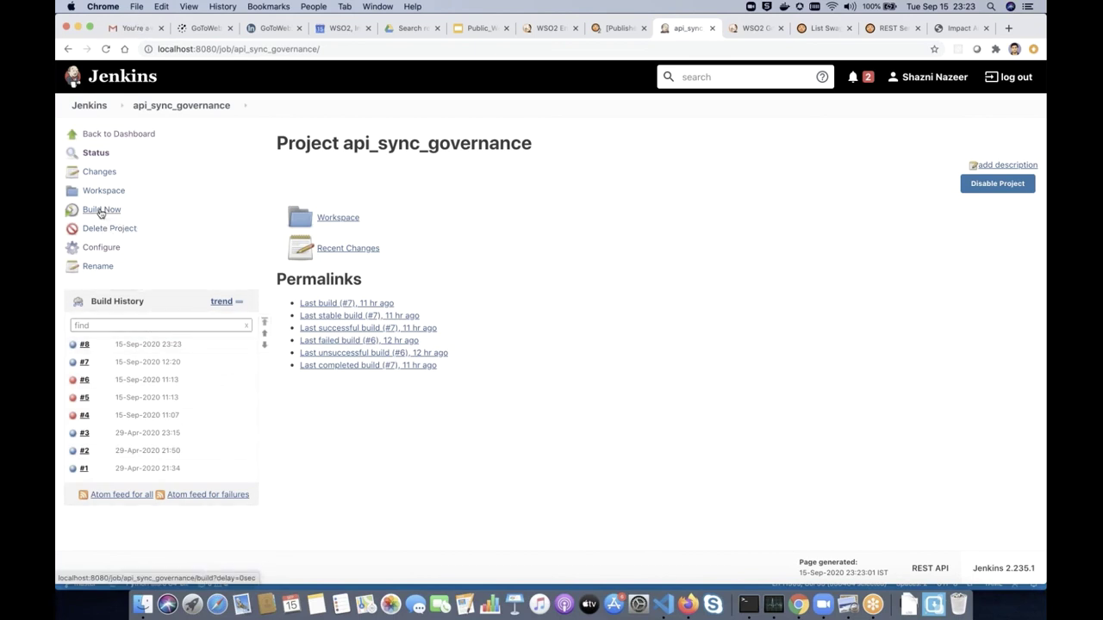
{"action": "left_click", "coordinate": [101, 211]}
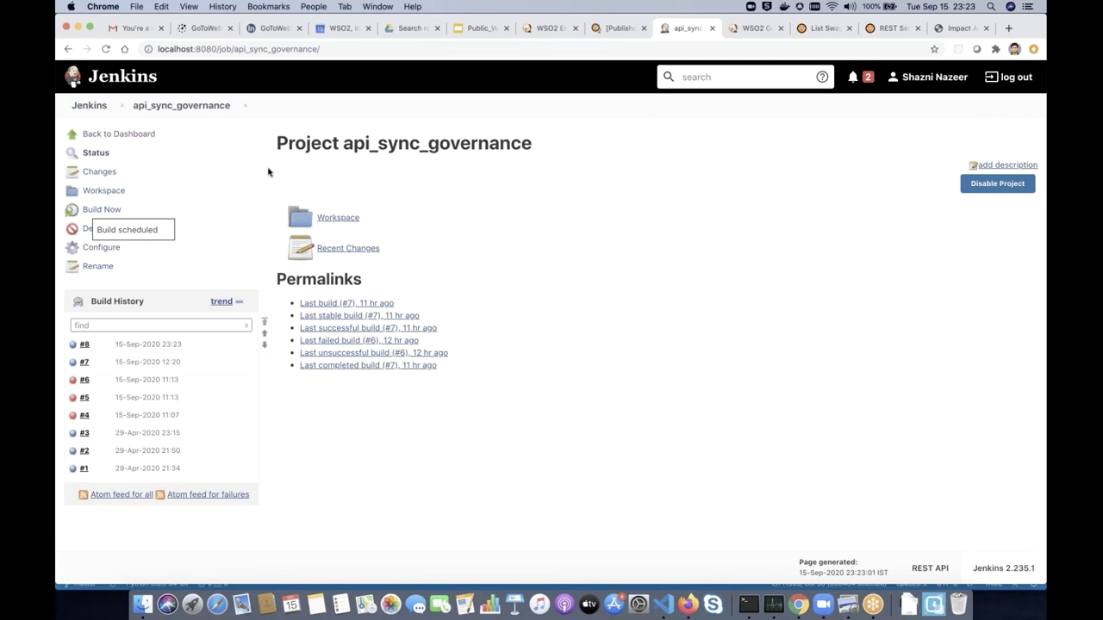